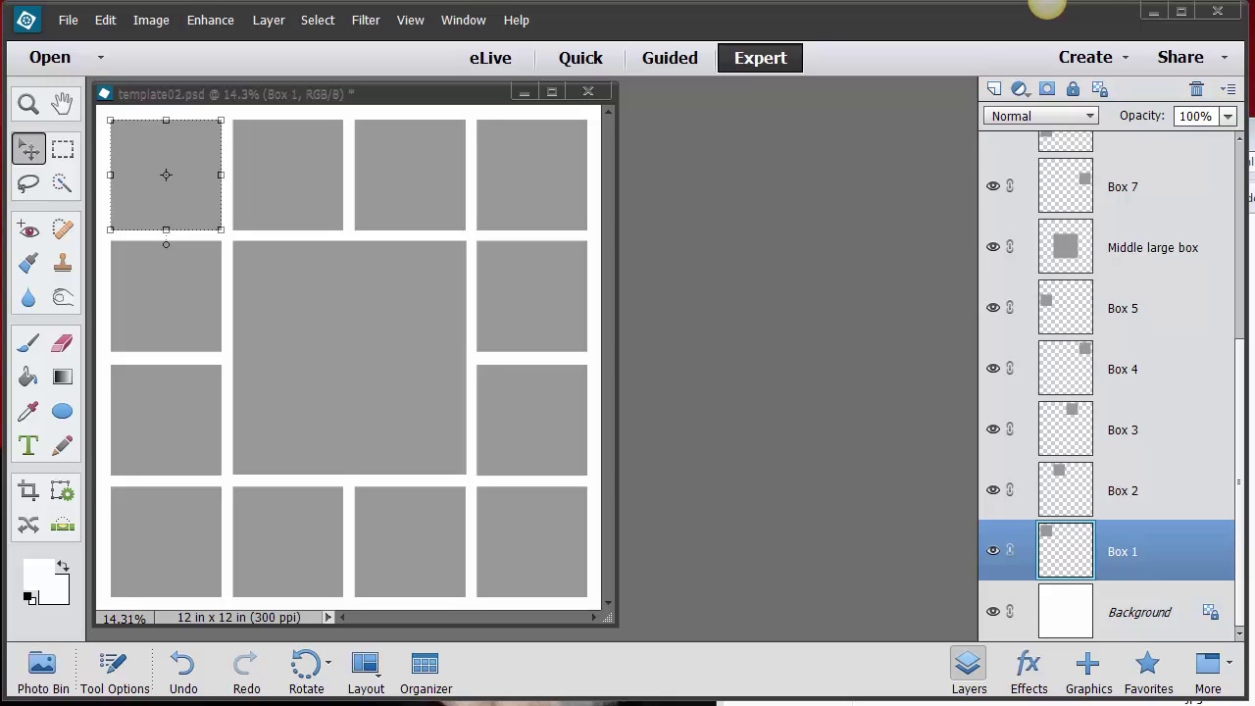
Save the grid template as aspen.psd in Photoshop format in the templates folder.
left_click(397, 95)
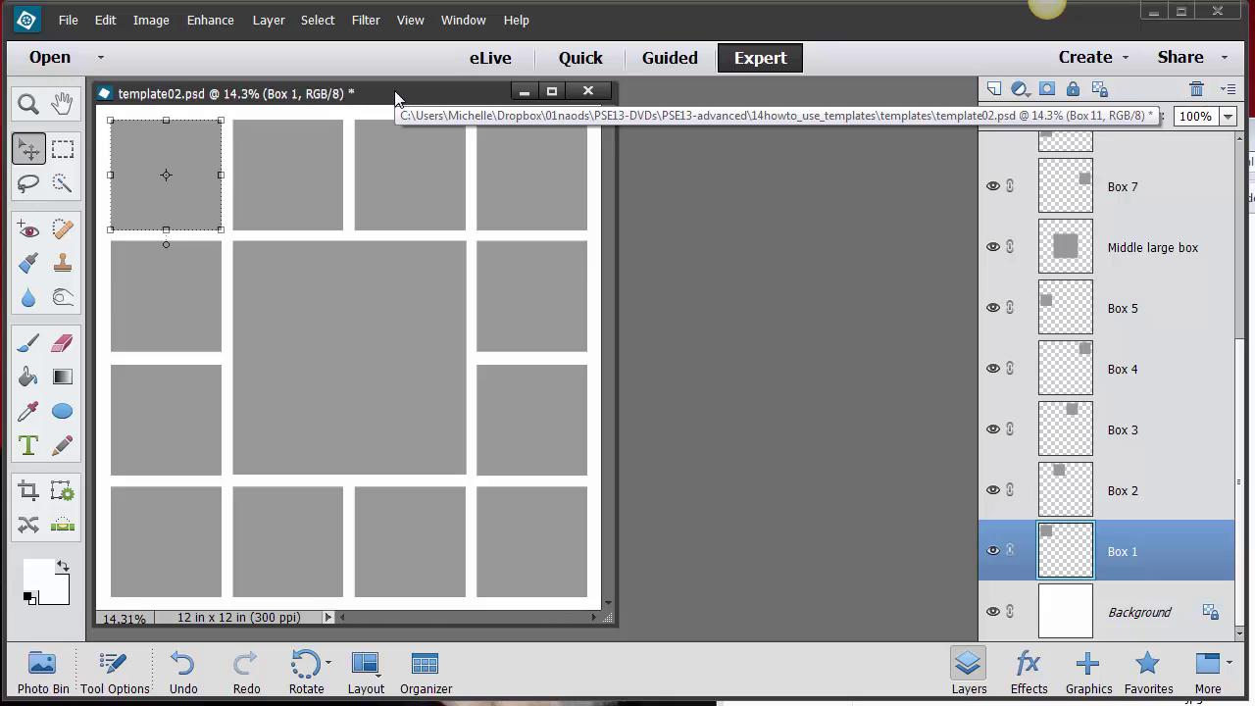
left_click(67, 22)
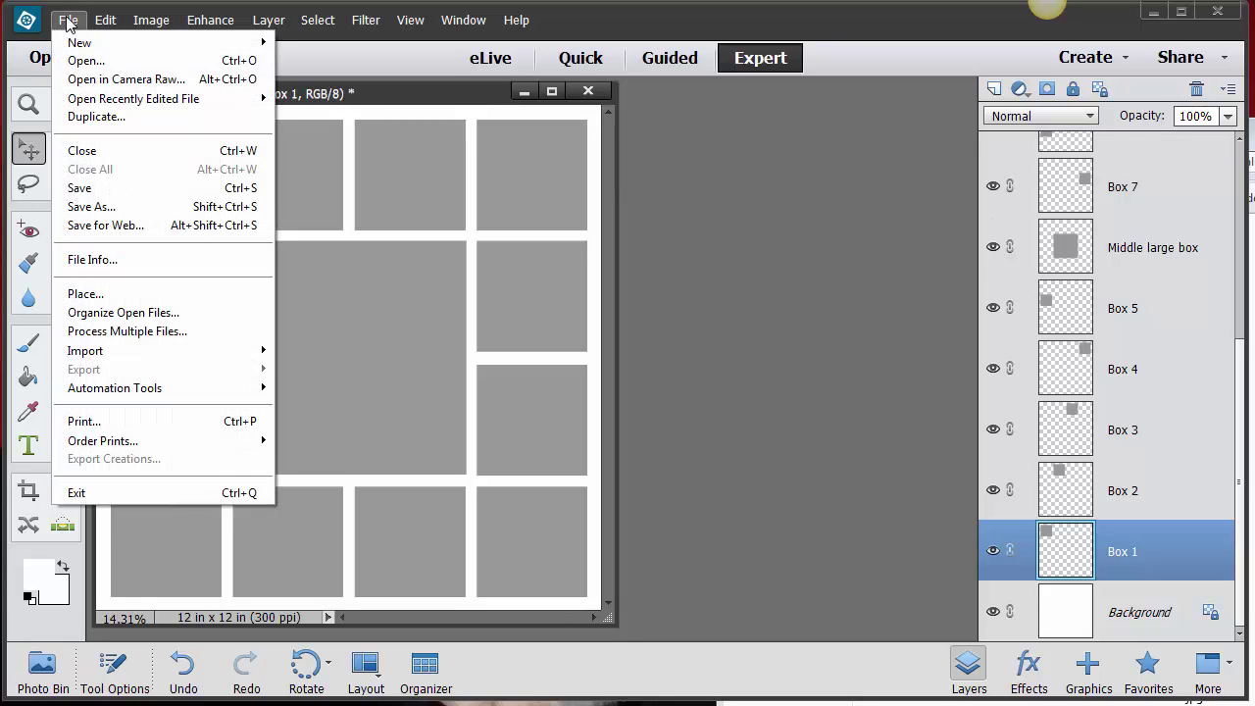
left_click(137, 208)
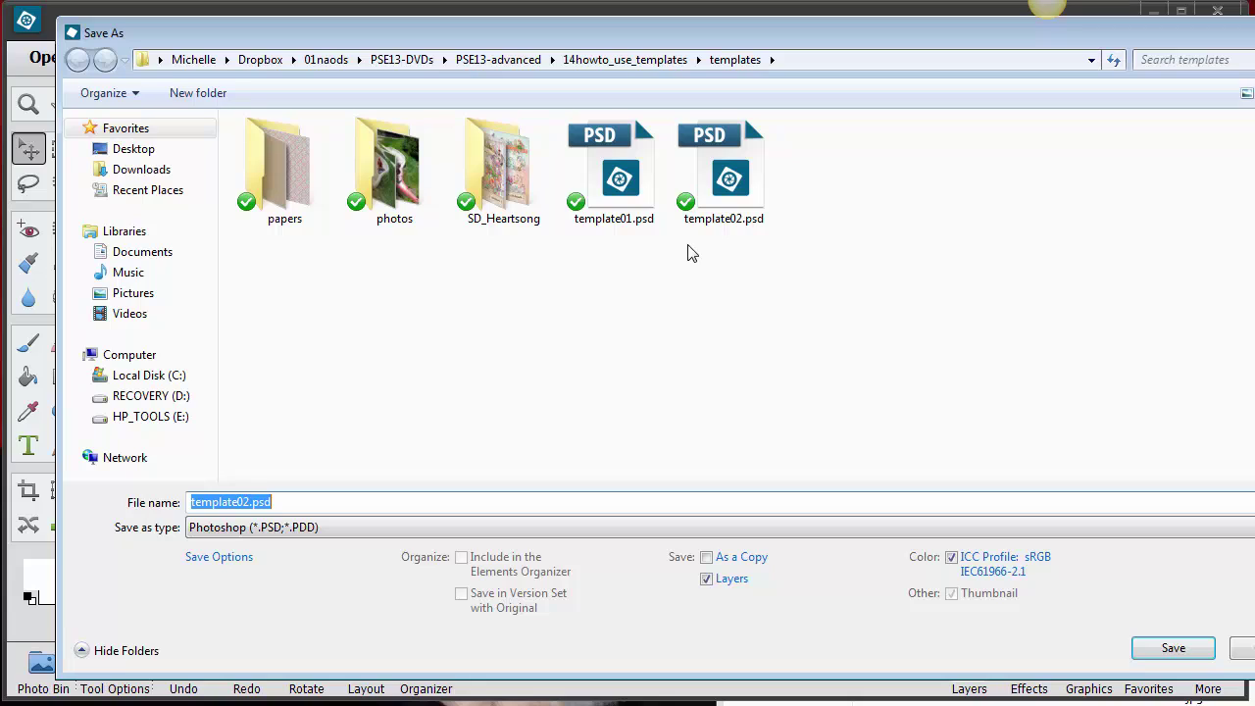
double_click(247, 502)
type("temp")
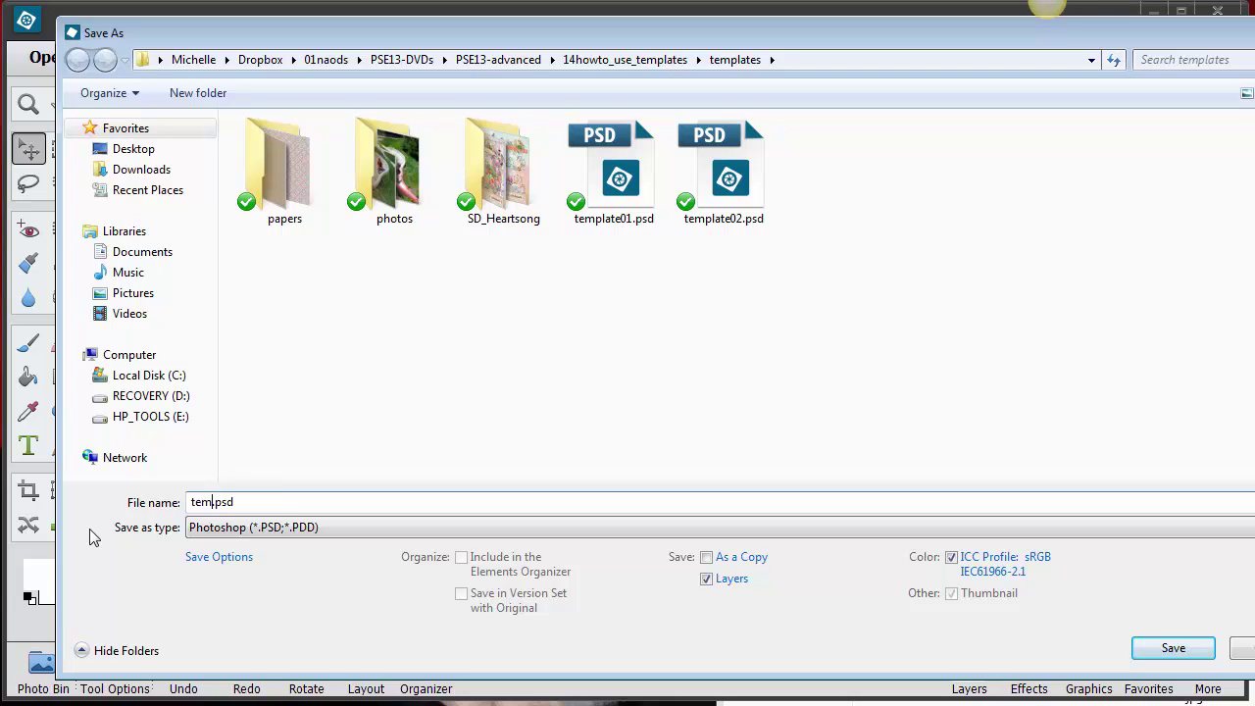
key("BackSpace")
key("BackSpace")
key("BackSpace")
key("BackSpace")
type("aspen")
left_click(1180, 653)
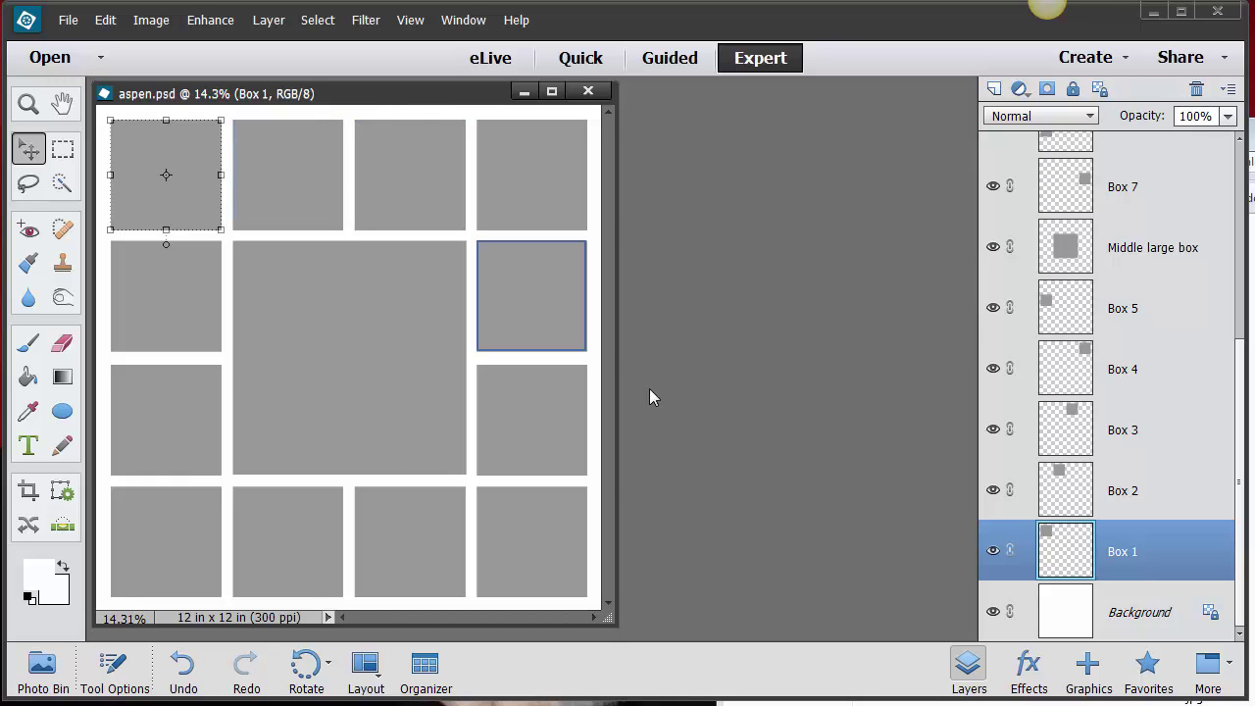
Place the sd_monkey-business-p4.jpg paper from the papers folder just above the Background layer.
left_click(1137, 612)
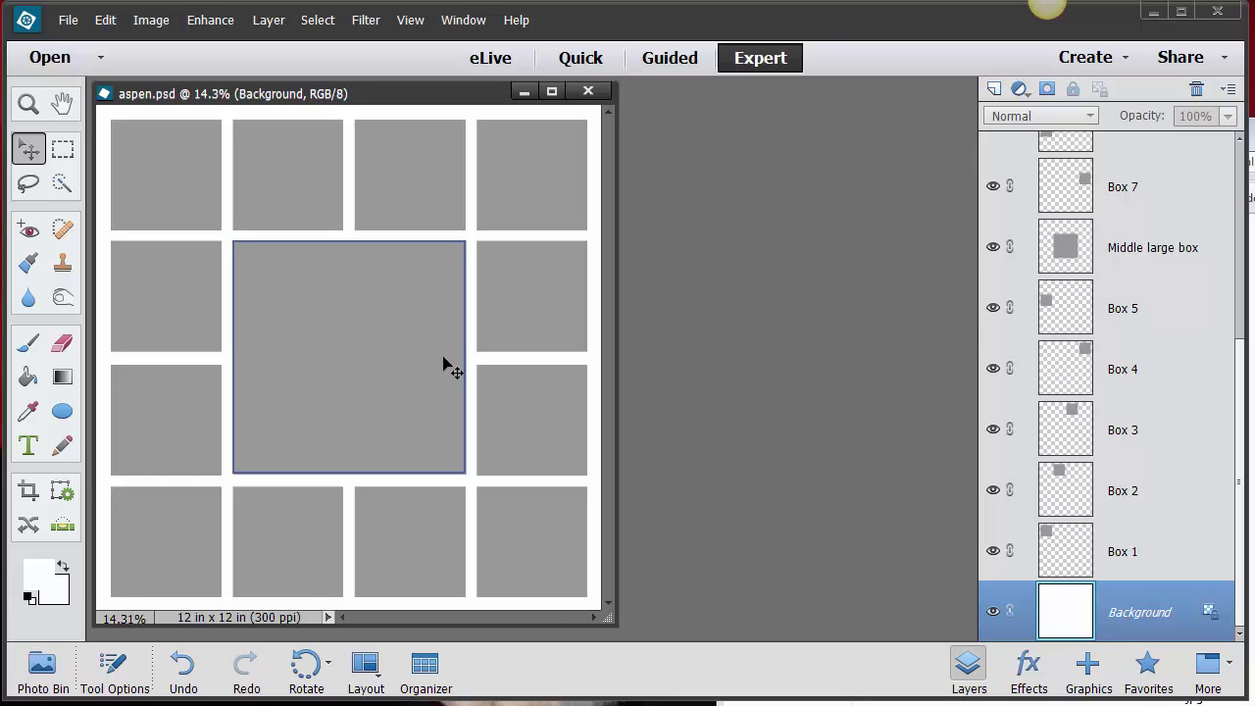
left_click(68, 21)
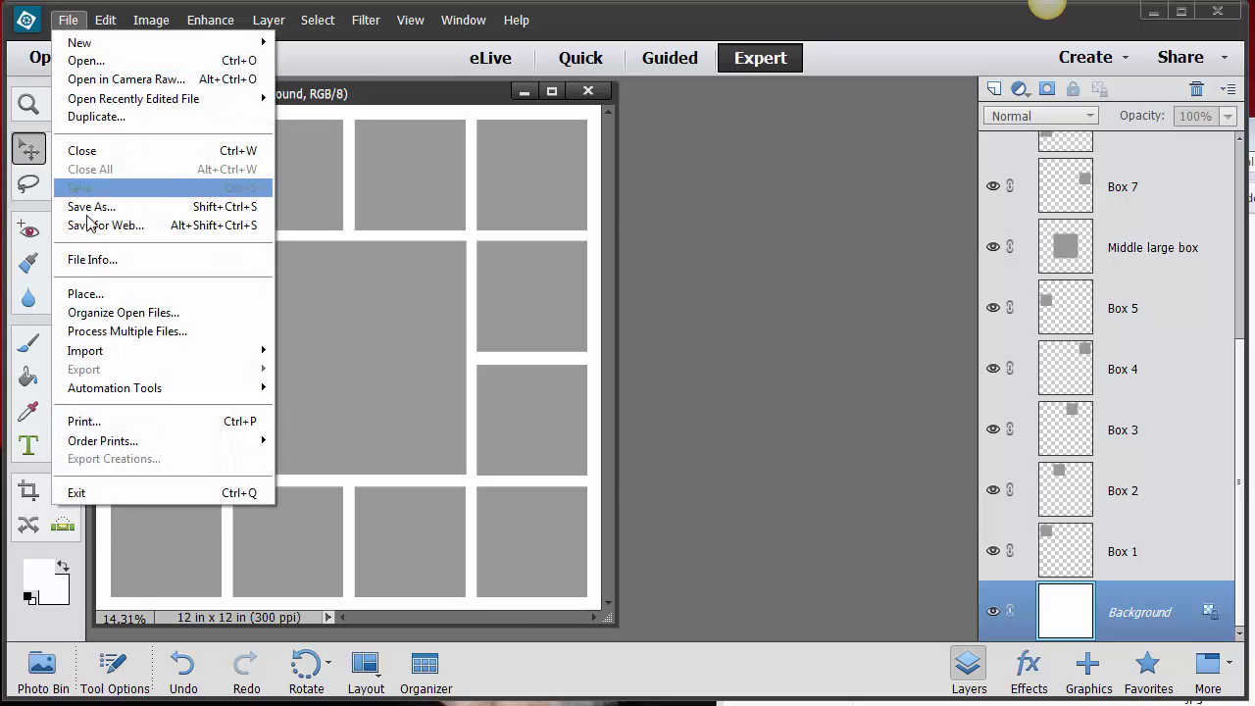
left_click(78, 294)
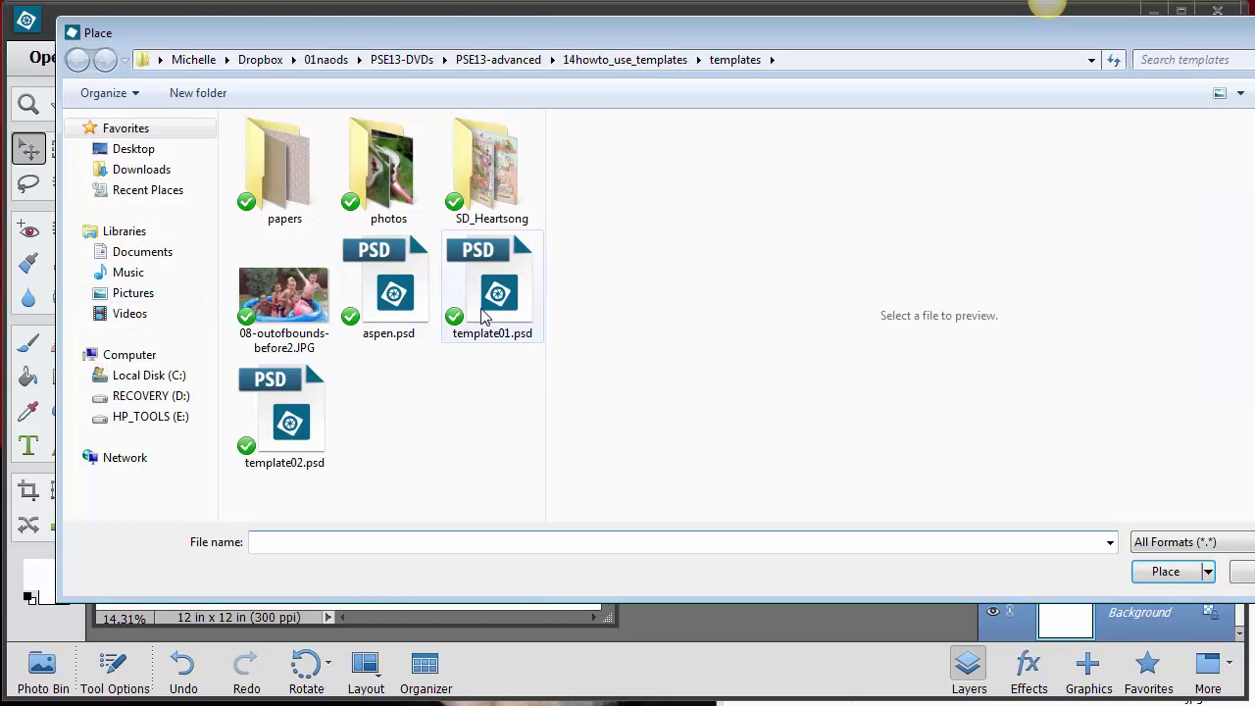
left_click(496, 224)
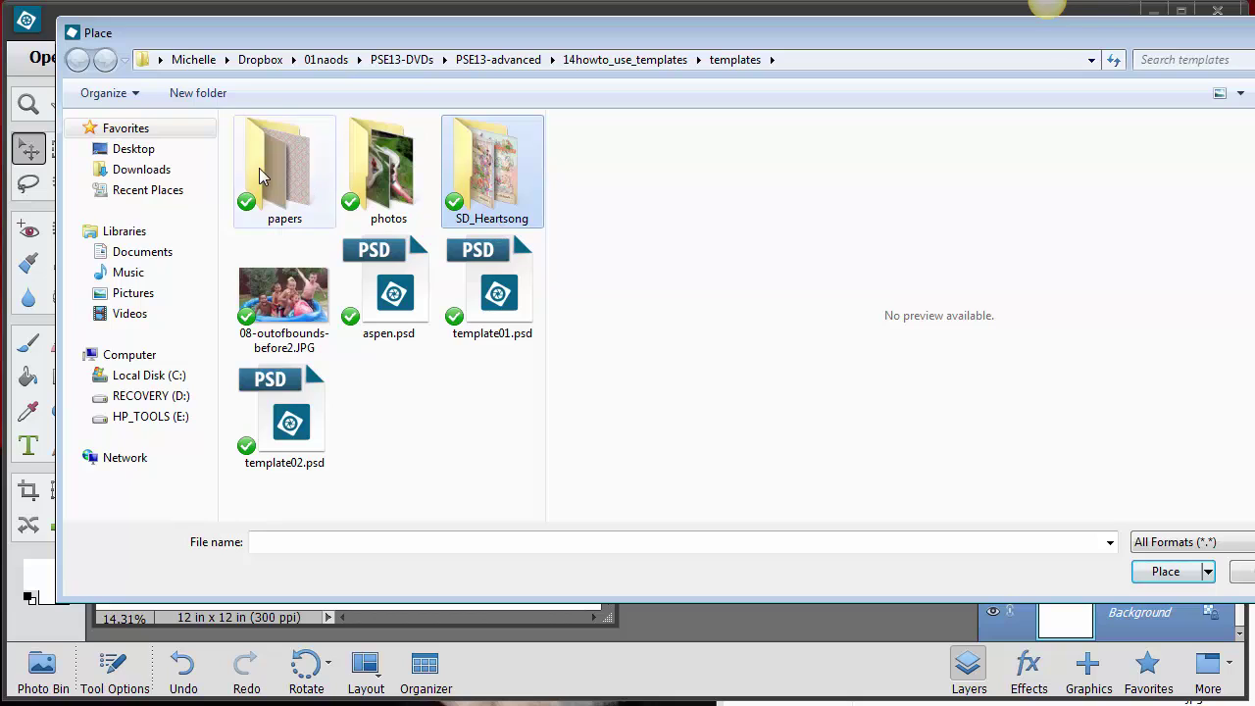
left_click(289, 174)
double_click(291, 175)
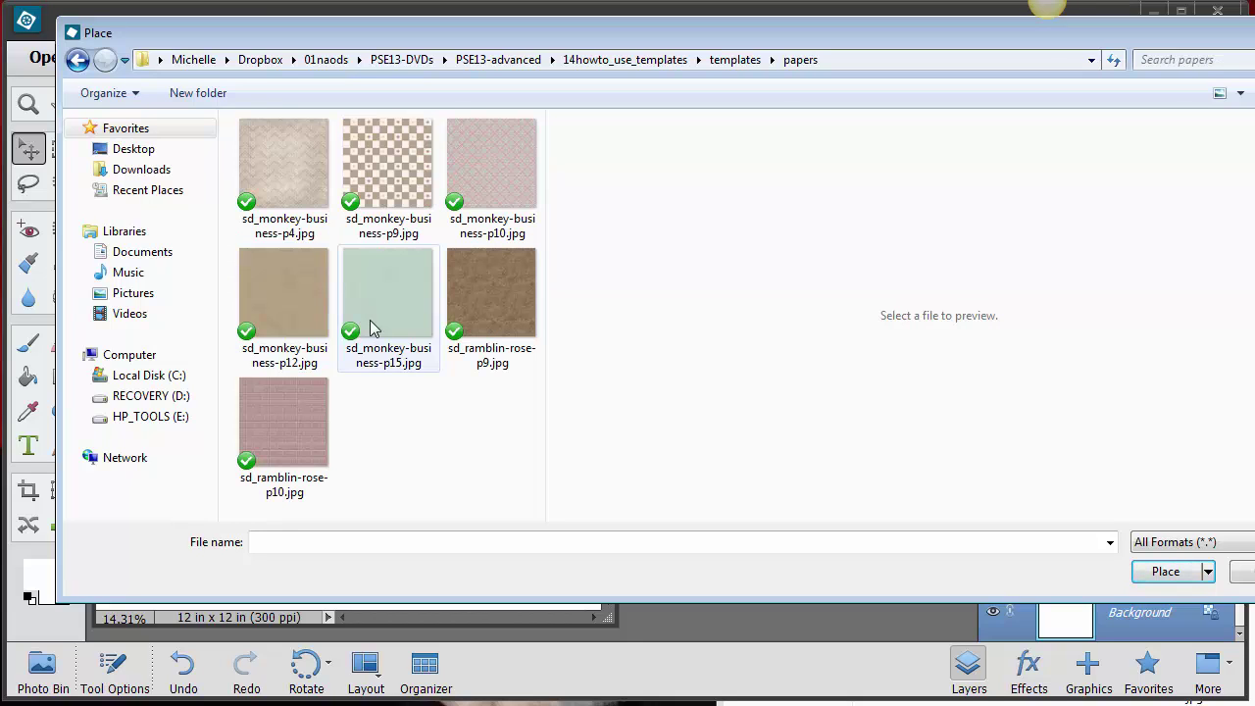
left_click(283, 161)
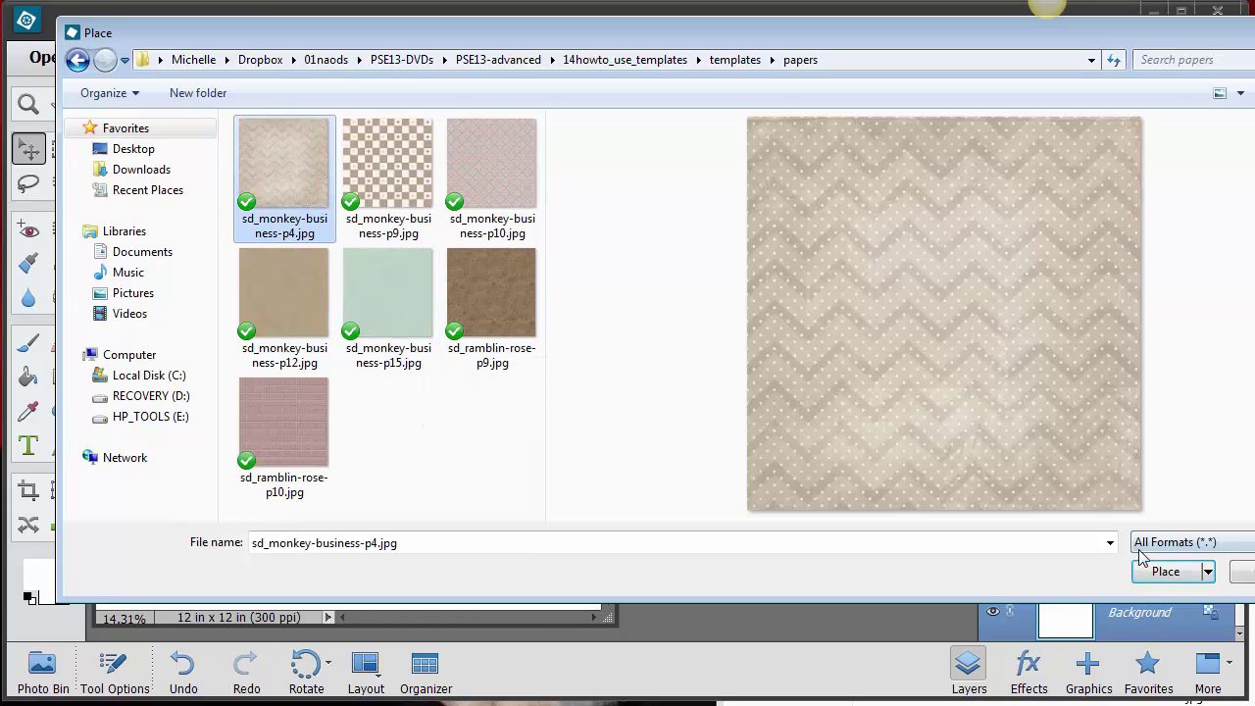
left_click(1165, 572)
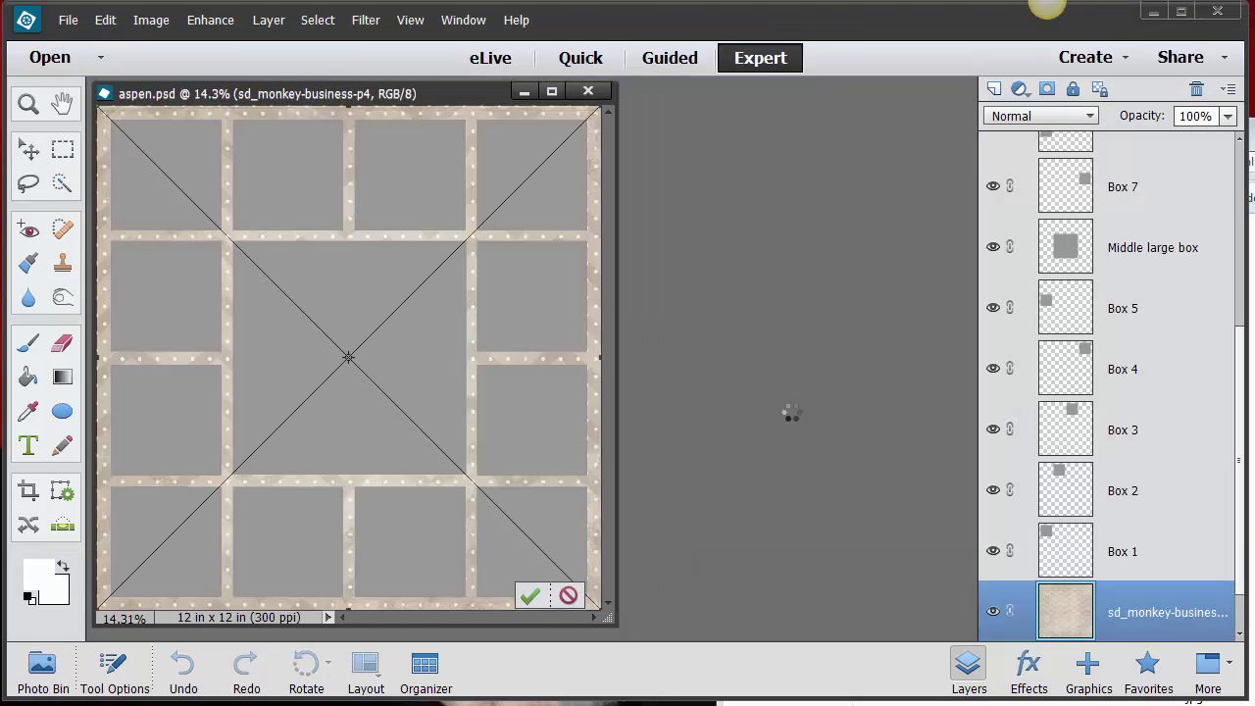
left_click(529, 596)
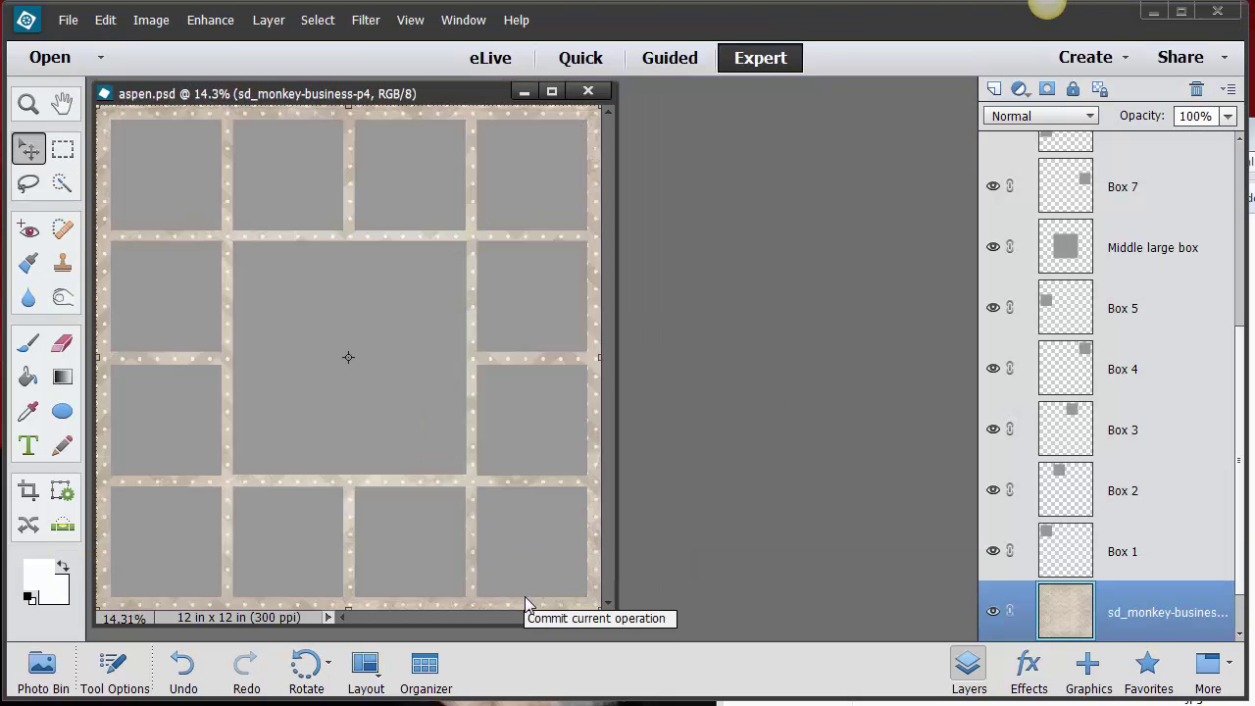
left_click(148, 19)
mouse_move(163, 137)
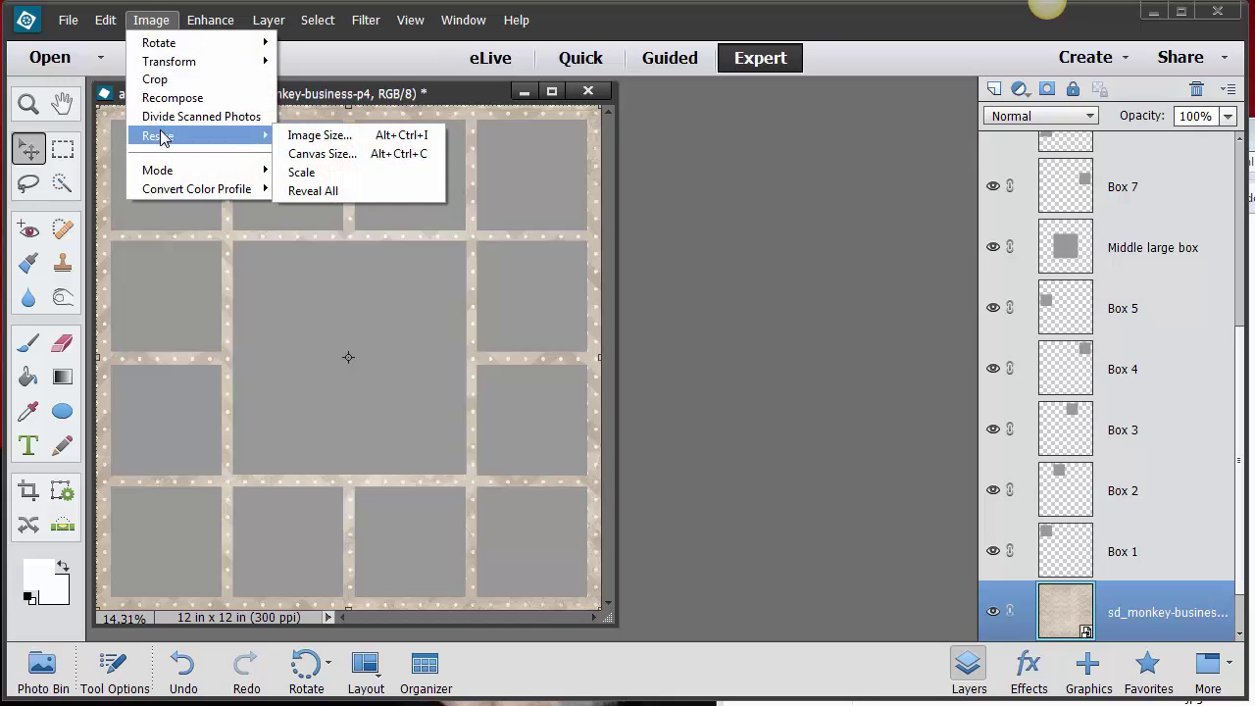
left_click(315, 135)
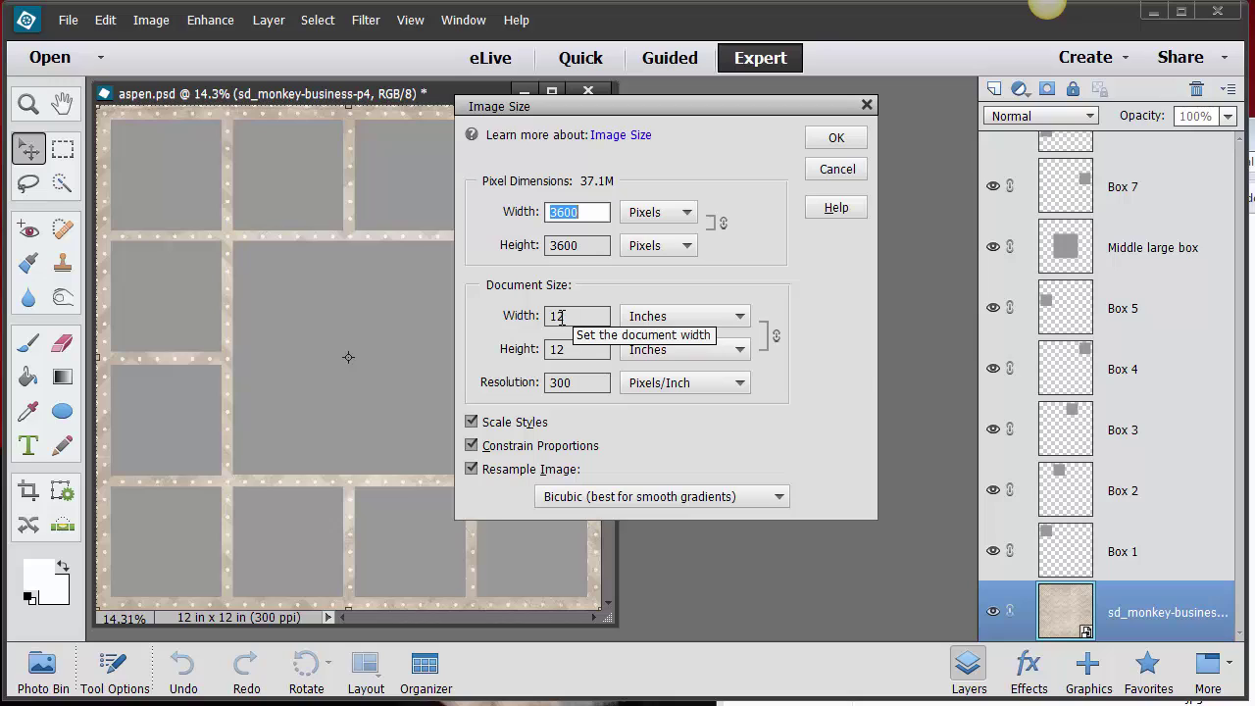
left_click(836, 173)
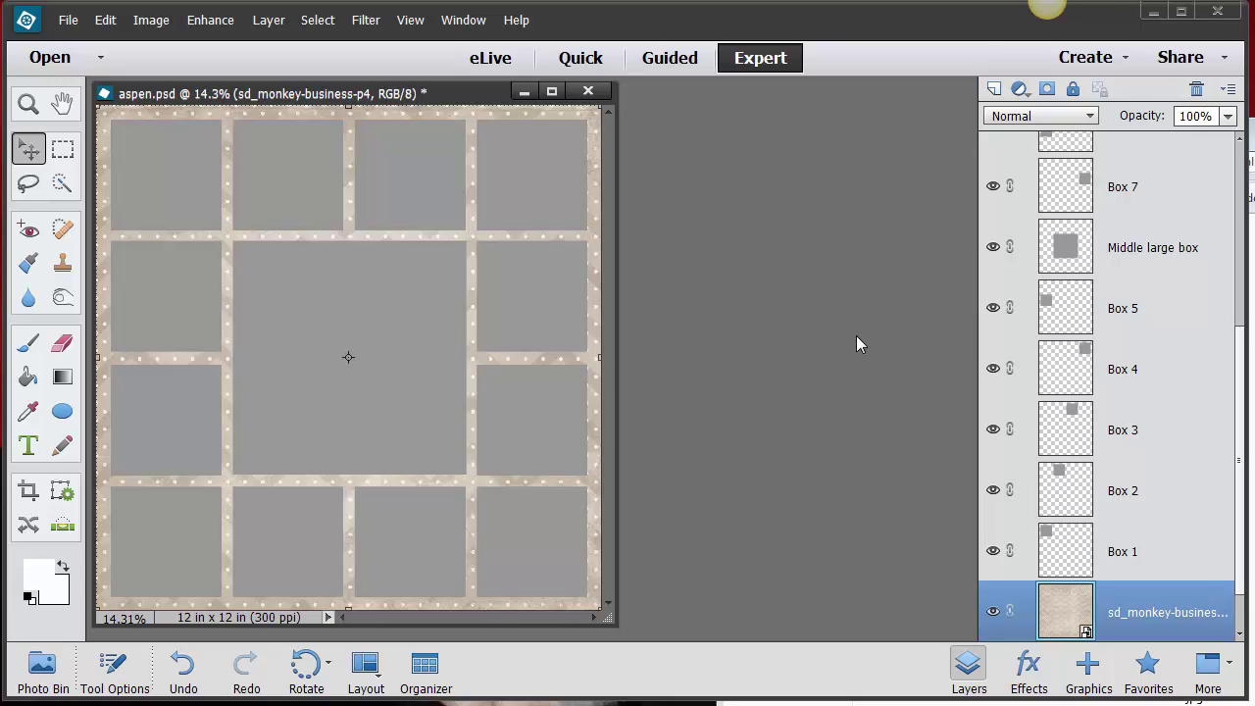
left_click(1118, 569)
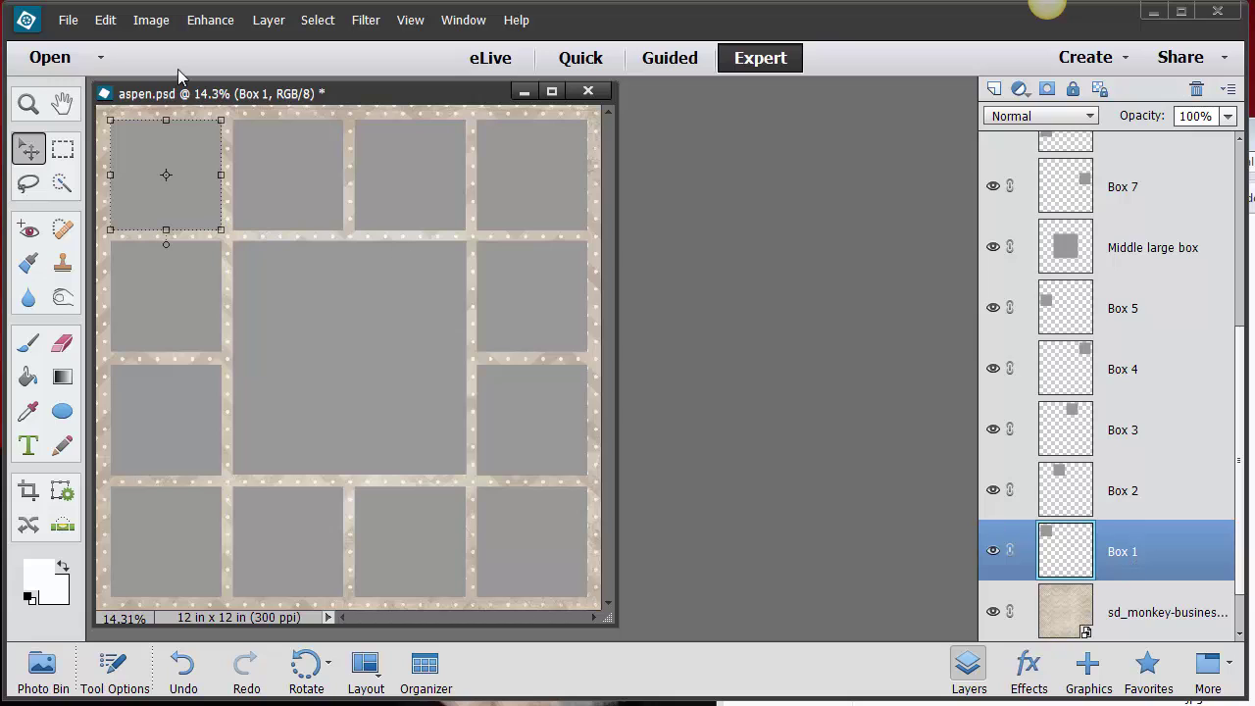
Place the aspen03.jpg baby photo from the photos folder into the page.
left_click(64, 20)
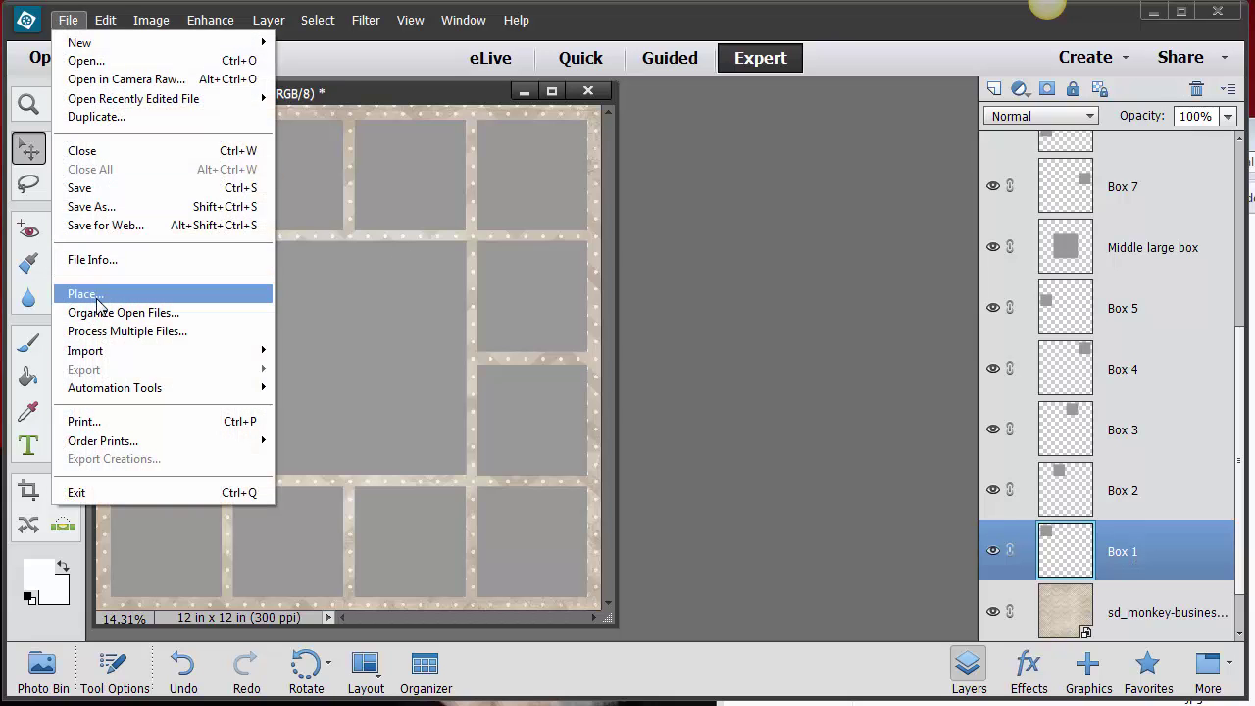
left_click(86, 294)
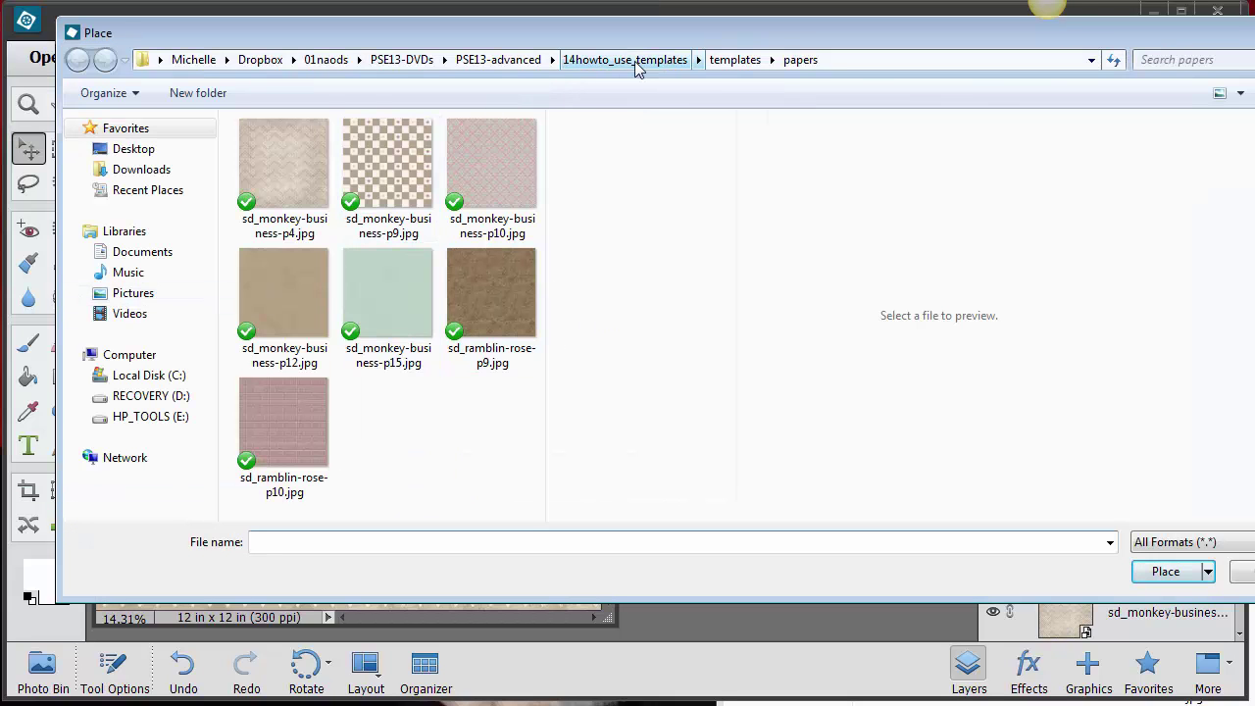
left_click(730, 60)
double_click(388, 172)
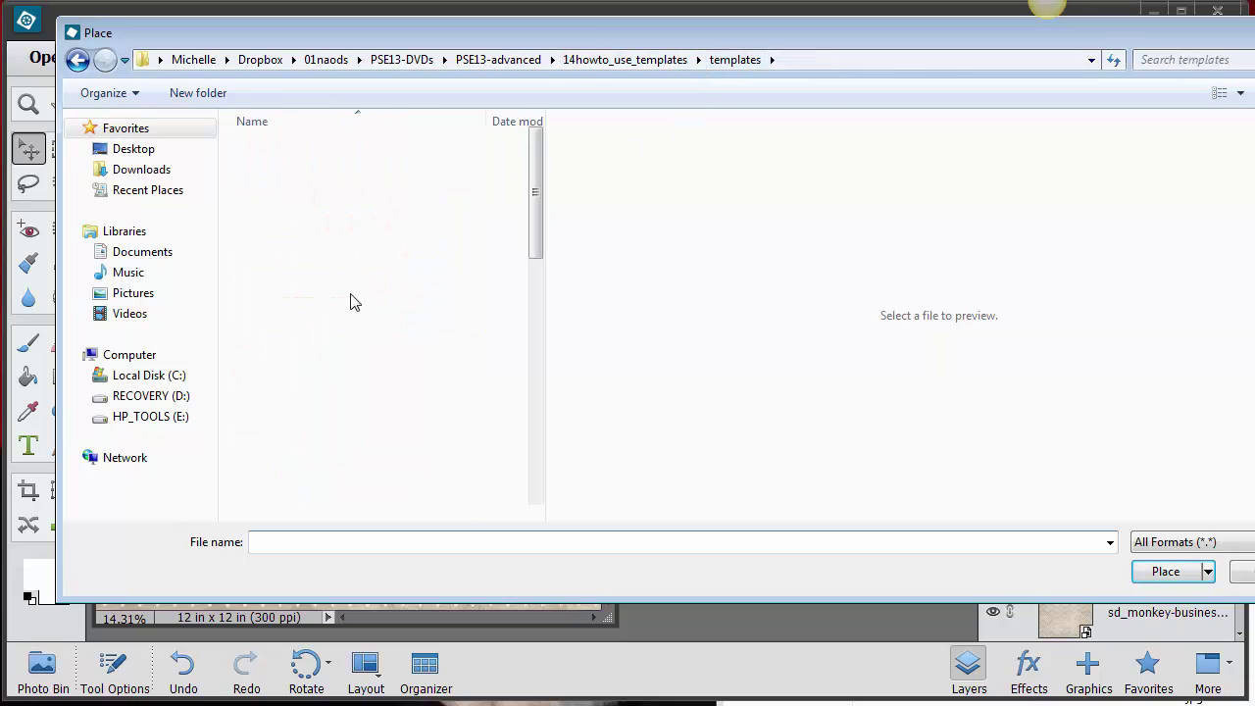
left_click(299, 312)
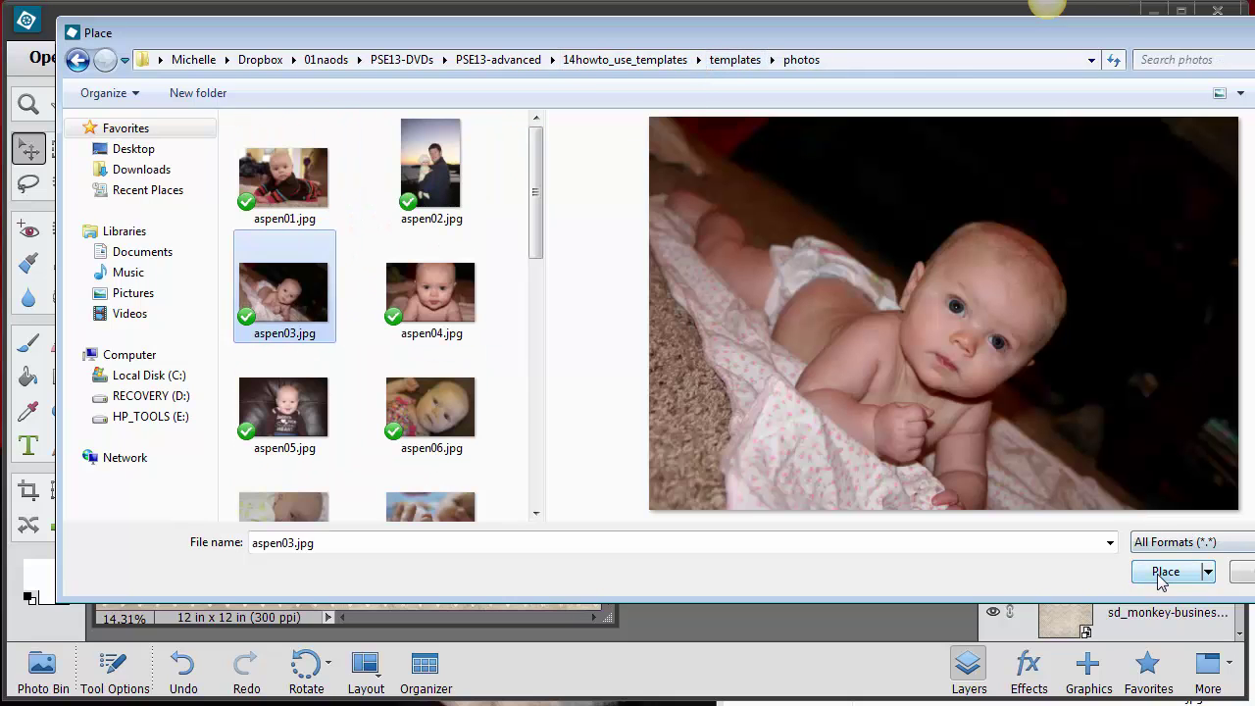
double_click(283, 279)
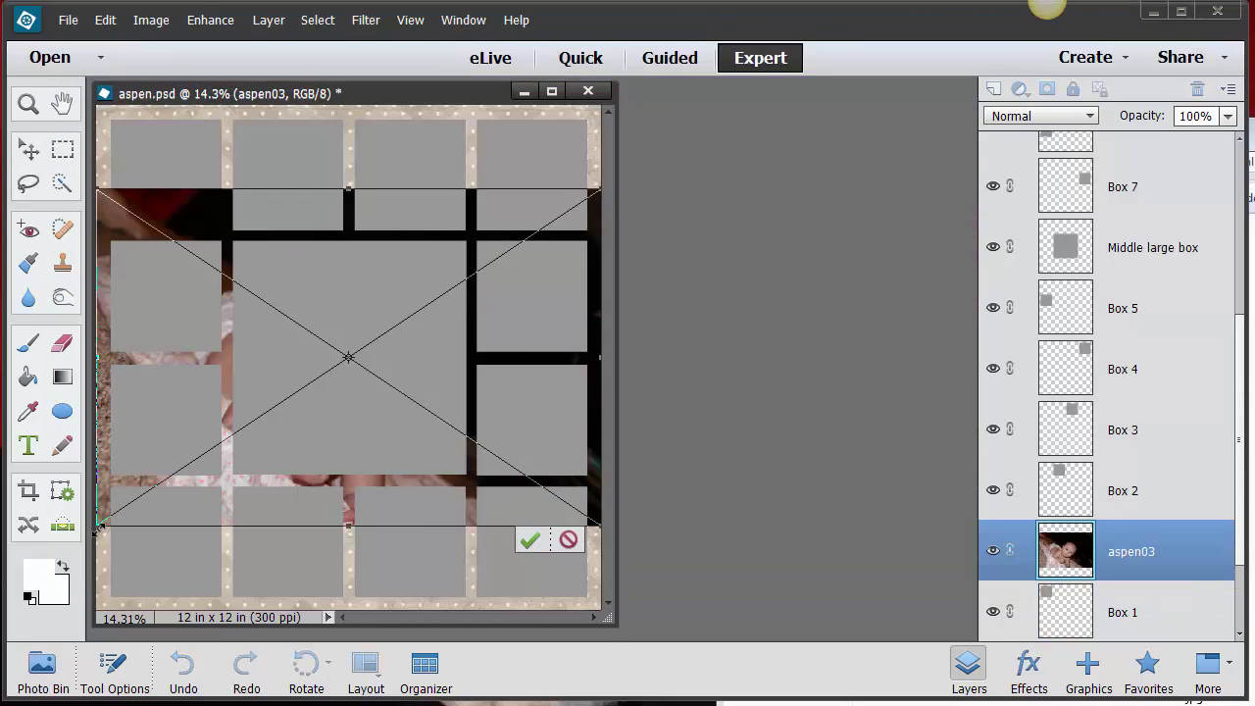
Scale the aspen03 photo down and position it over the top-left box.
left_click_drag(178, 628, 180, 532)
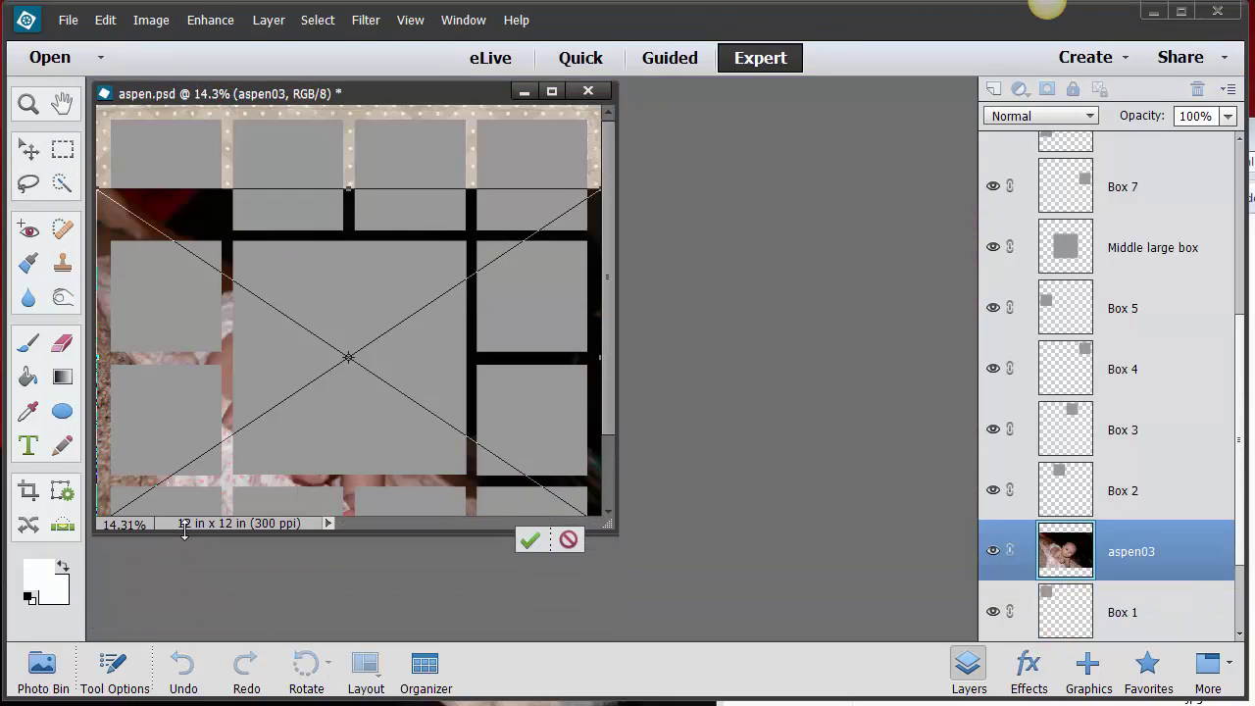
left_click_drag(613, 530, 694, 608)
left_click_drag(142, 196, 442, 393)
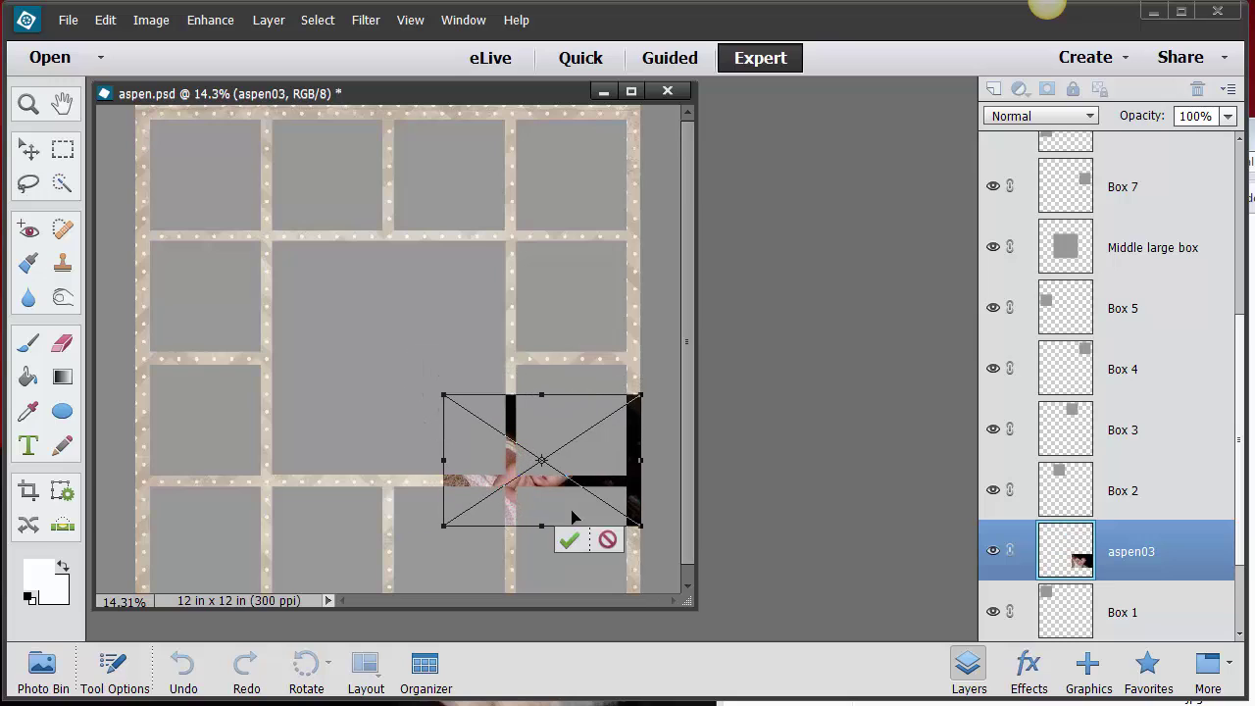
left_click_drag(515, 488, 479, 443)
left_click_drag(264, 282, 203, 160)
left_click(233, 252)
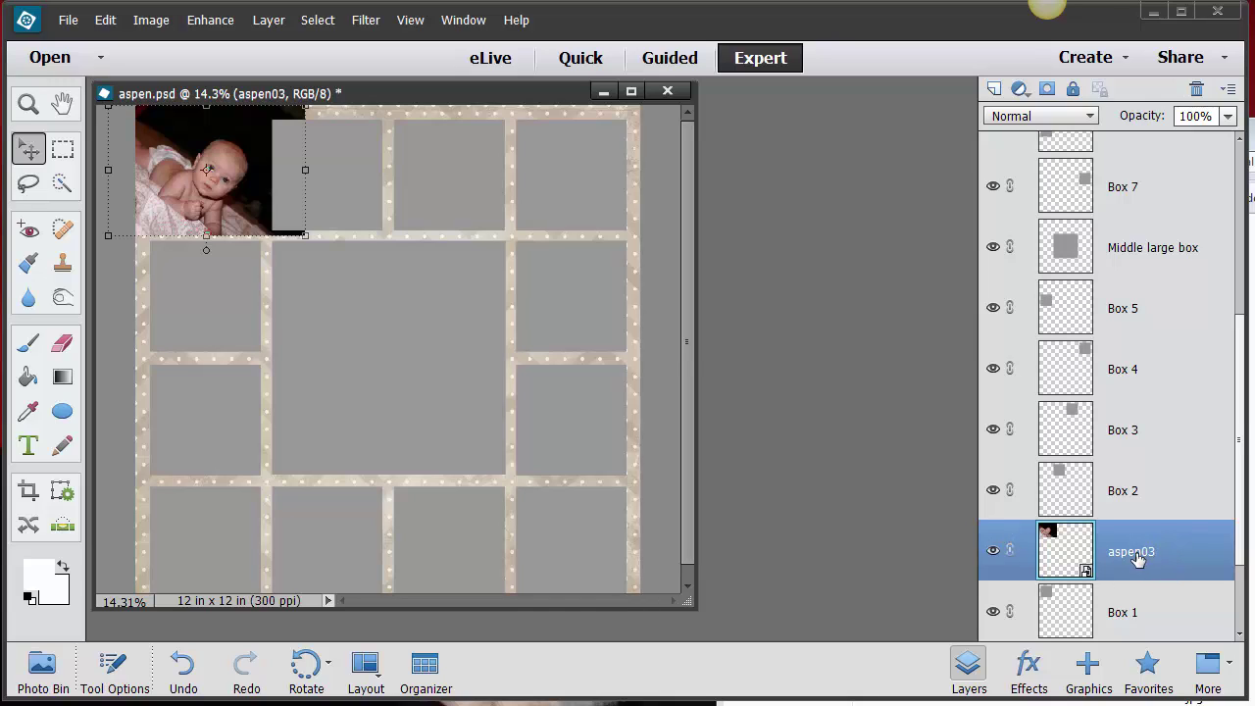
Clip aspen03 to Box 1 and reposition the baby within the box.
right_click(1175, 546)
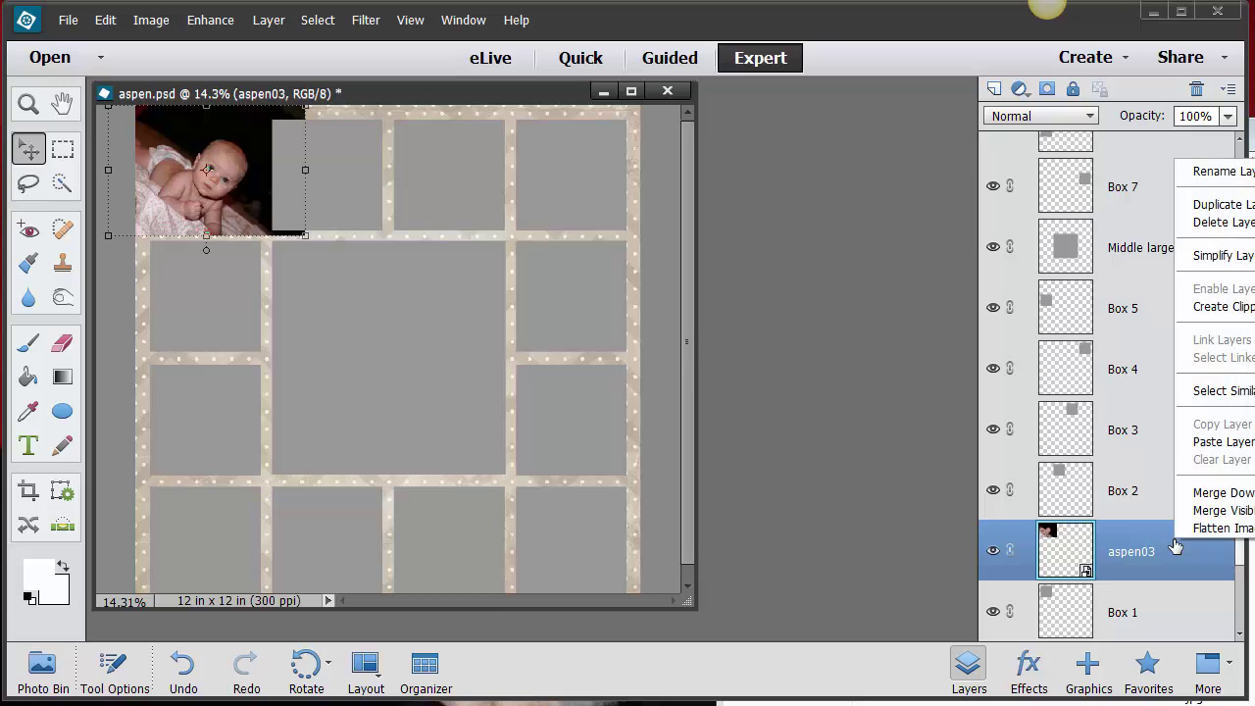
left_click(1200, 307)
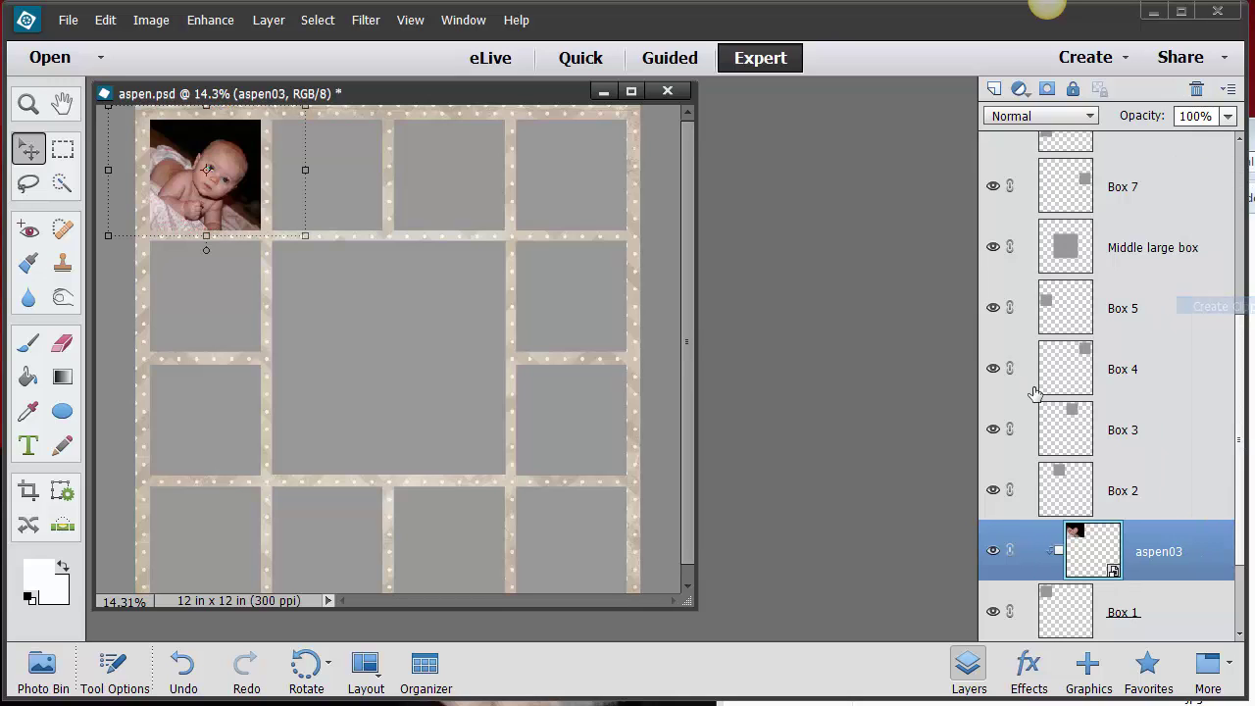
left_click_drag(233, 203, 213, 170)
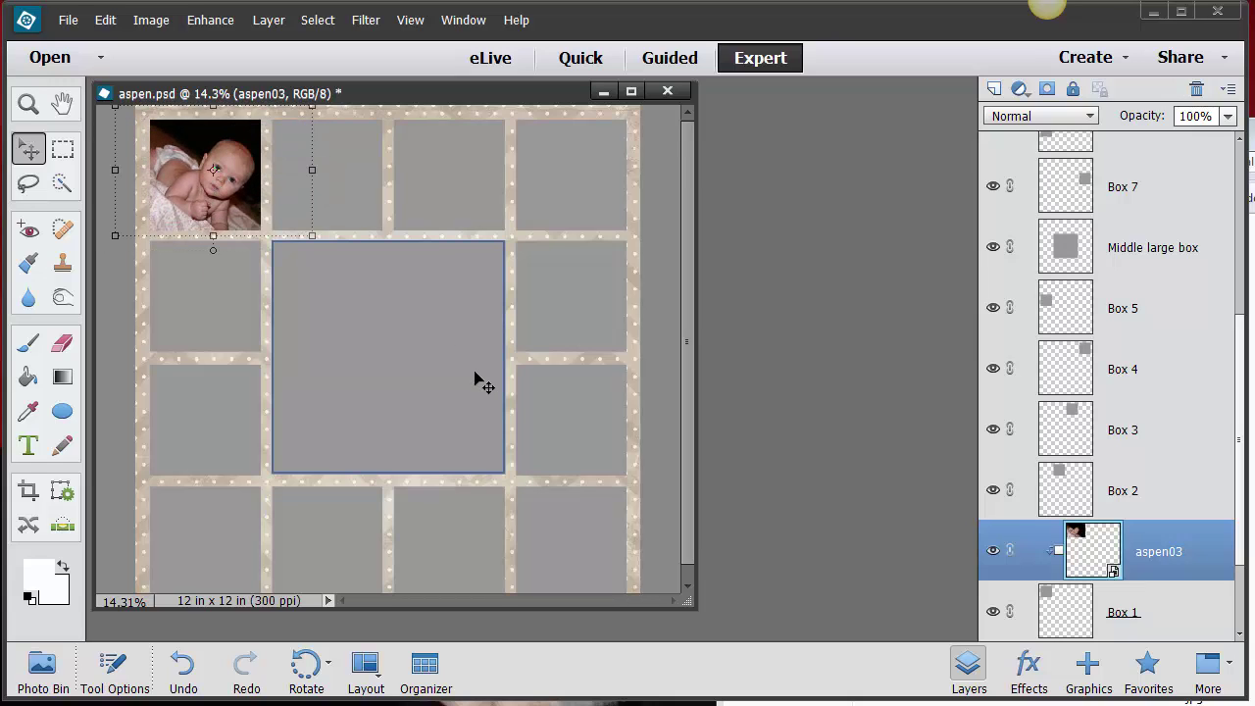
left_click(358, 218)
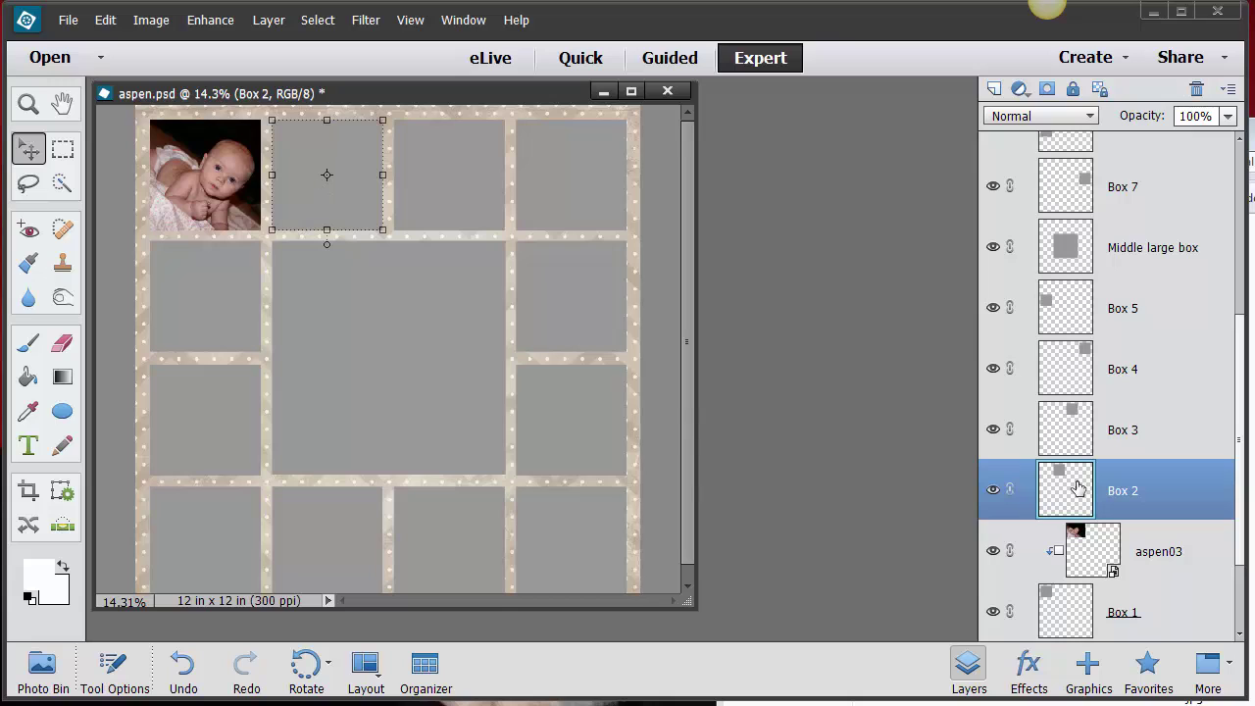
Open aspen02.jpg and marquee-select the father-and-baby area.
left_click(69, 21)
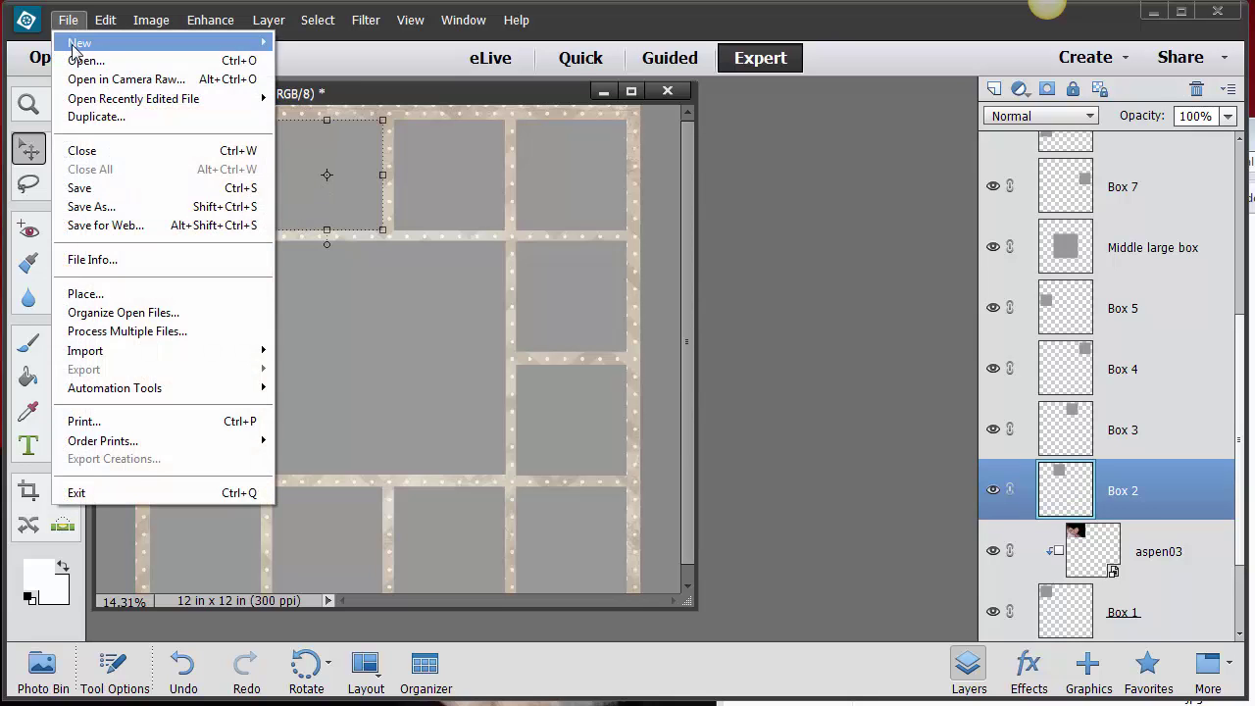
left_click(79, 62)
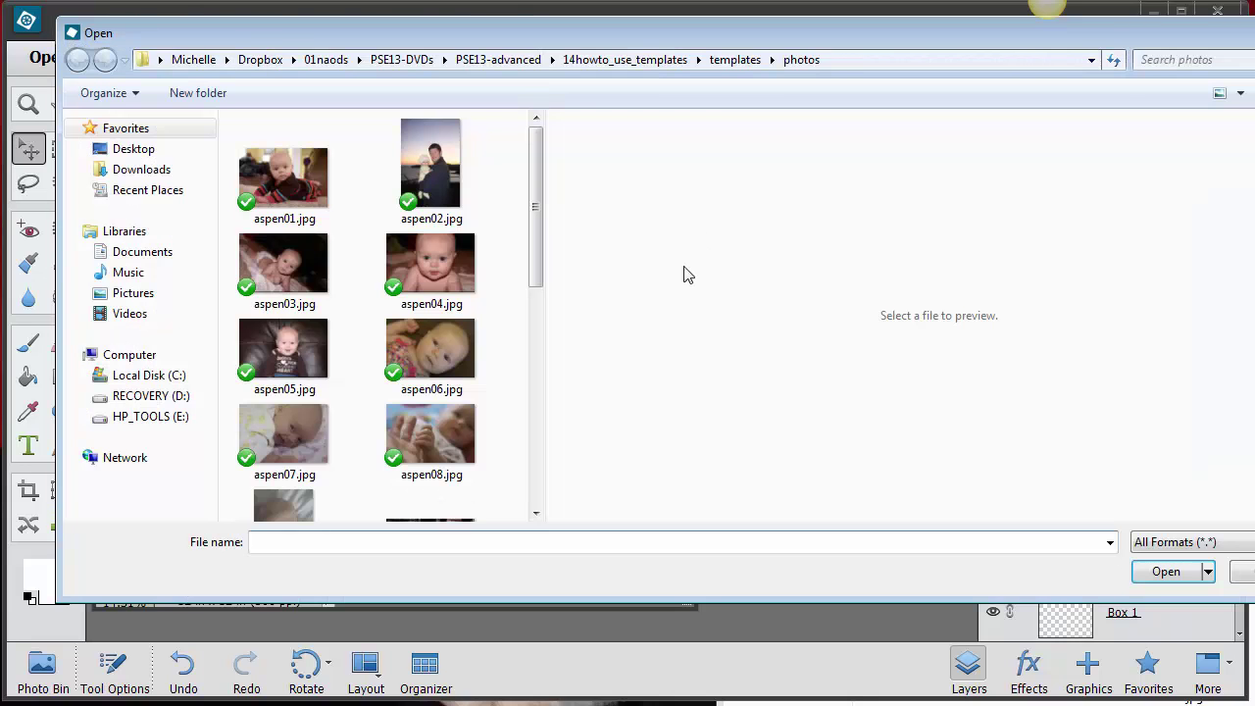
left_click(430, 163)
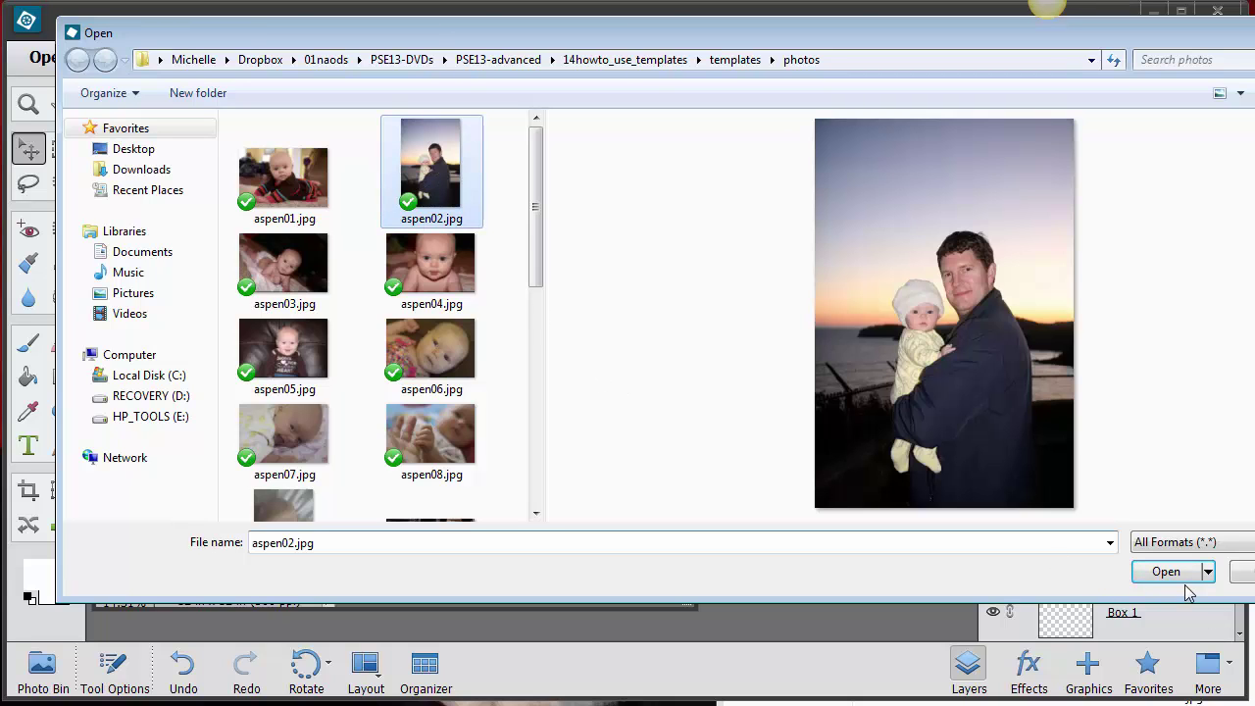
left_click(1166, 571)
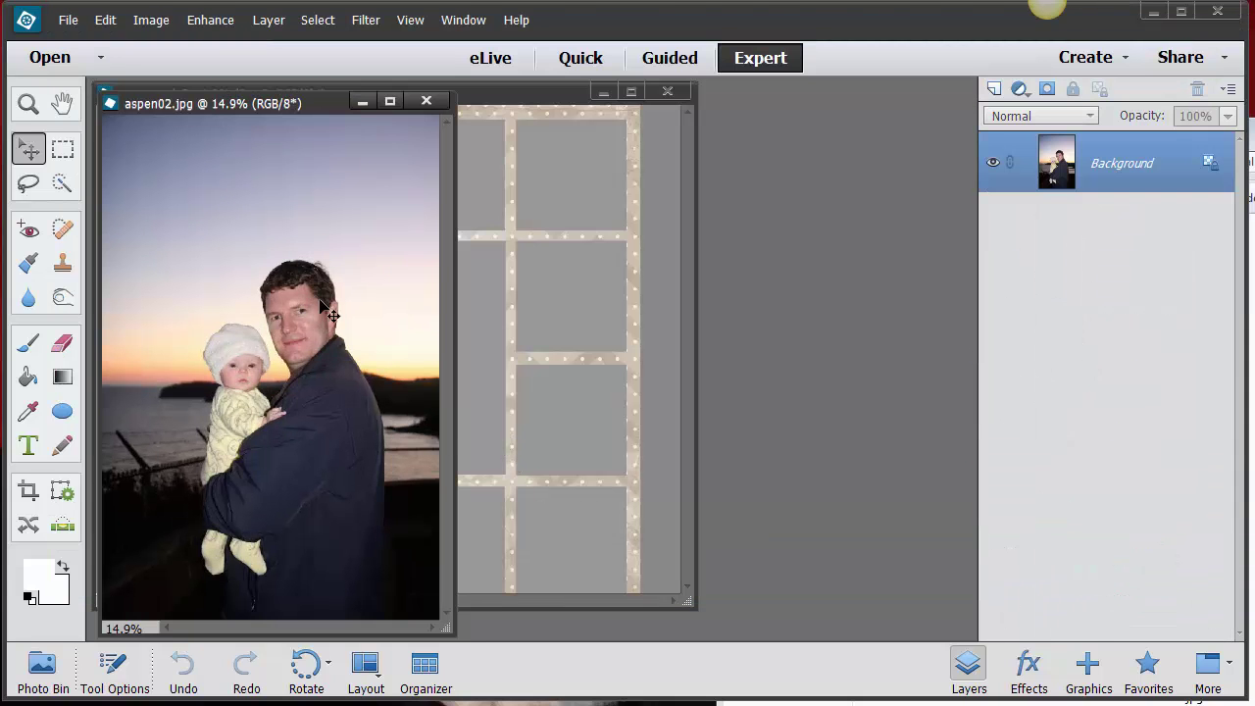
left_click(65, 152)
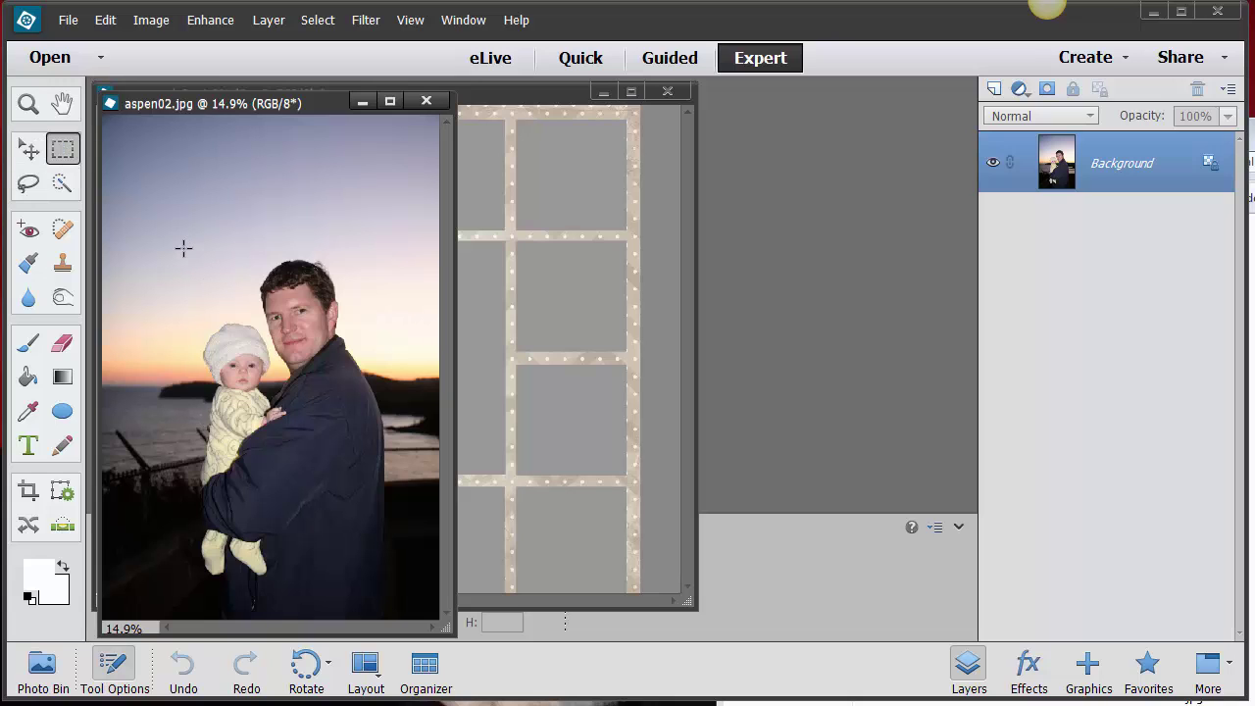
left_click_drag(170, 247, 390, 448)
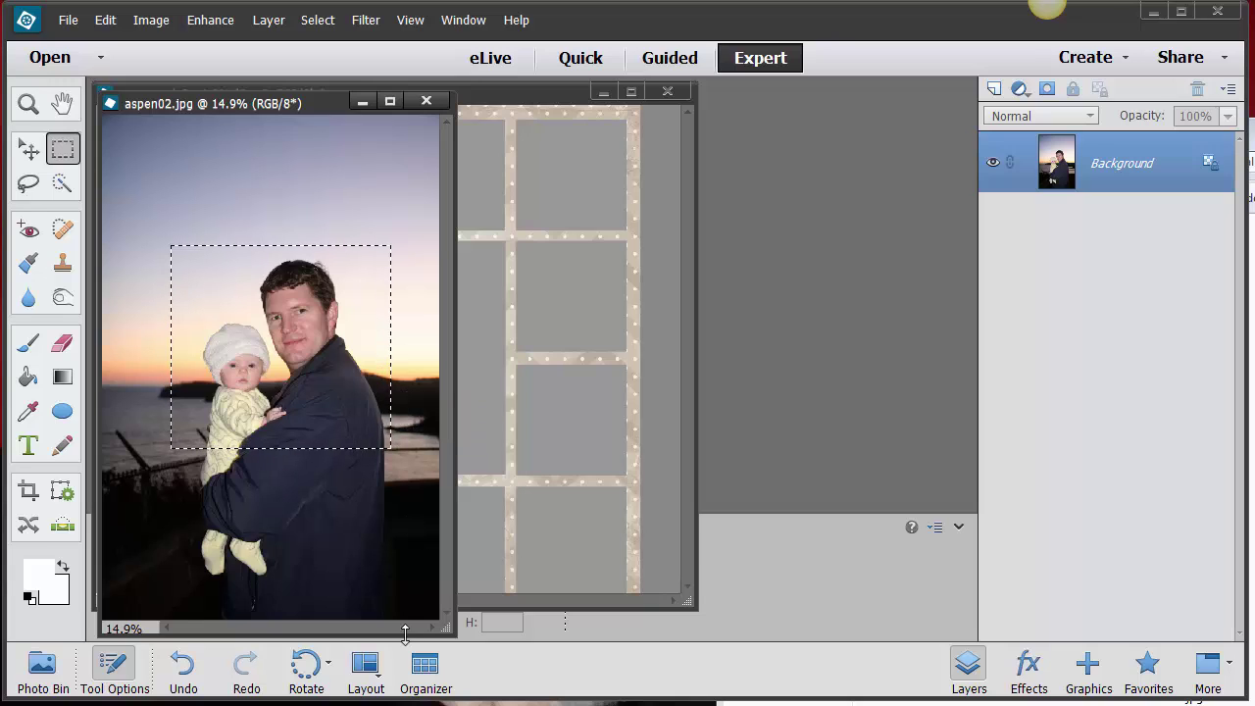
Drag the selection into aspen.psd and shrink it over the second top-row box.
left_click_drag(408, 632, 398, 528)
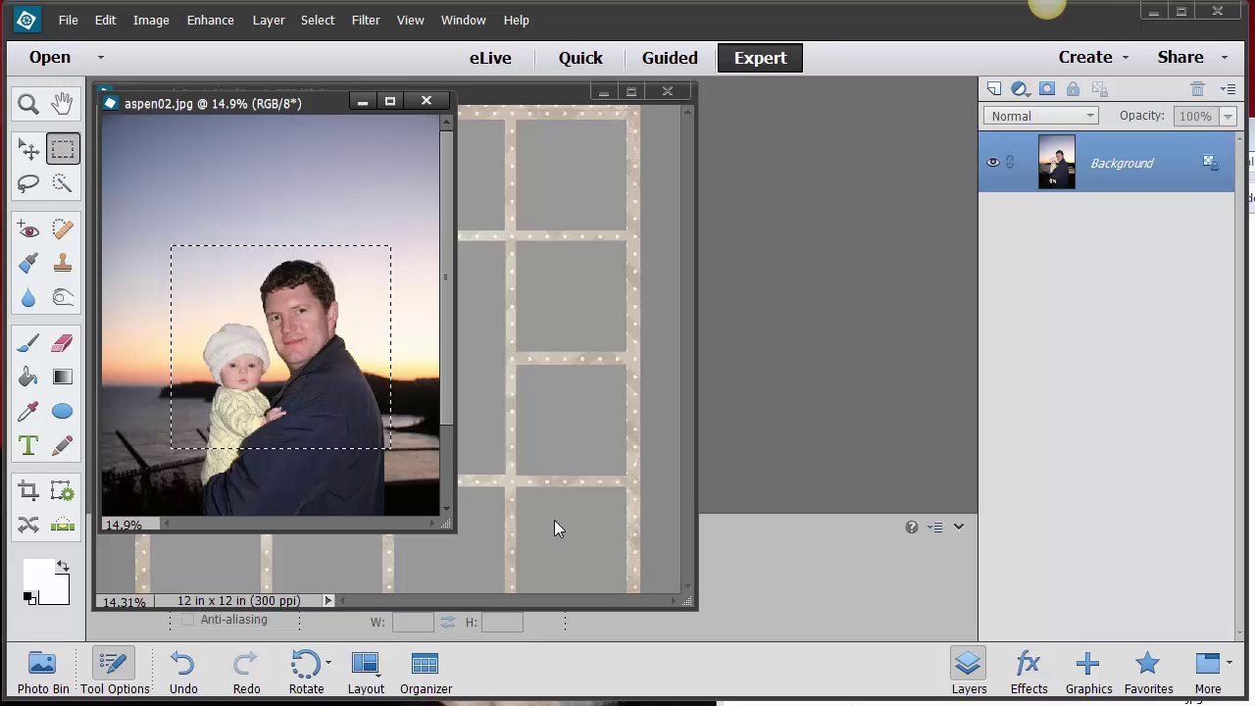
left_click_drag(528, 606, 520, 493)
left_click(416, 523)
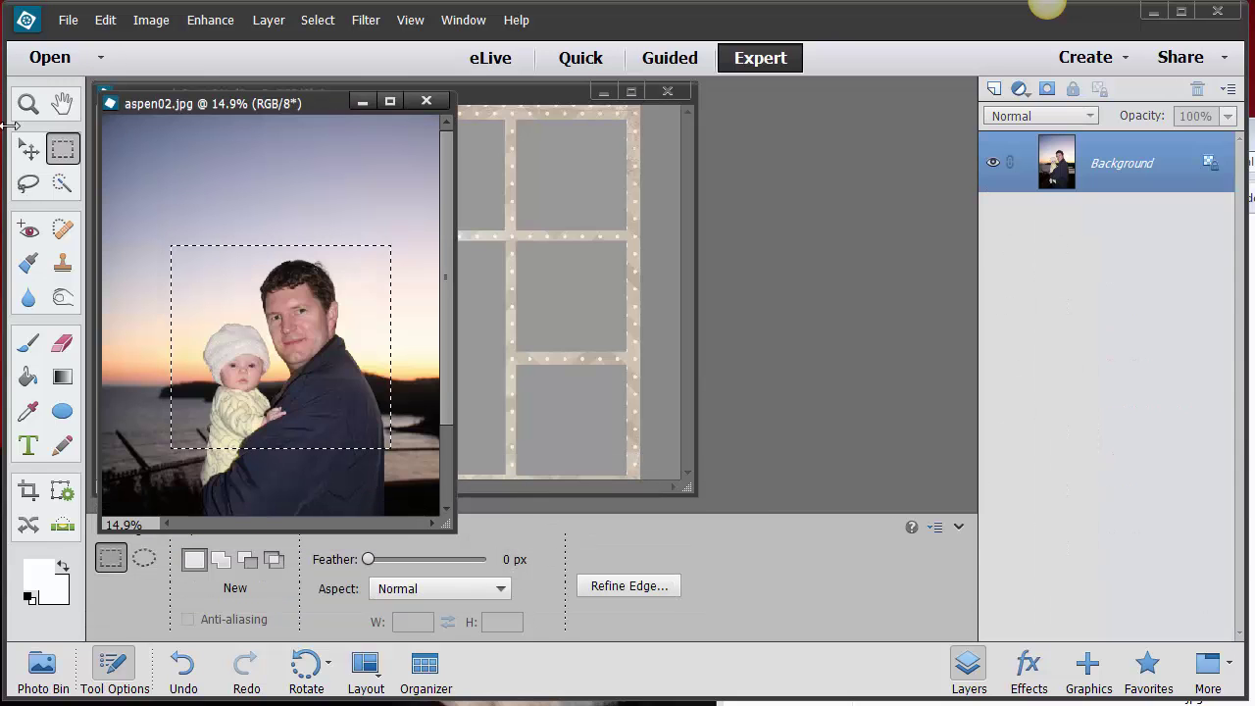
left_click(37, 154)
left_click_drag(334, 344, 488, 284)
left_click_drag(404, 364, 315, 282)
left_click_drag(241, 296, 314, 210)
Commit the resize and clip Layer 1 into Box 2, nudging the photo to fit.
left_click(335, 279)
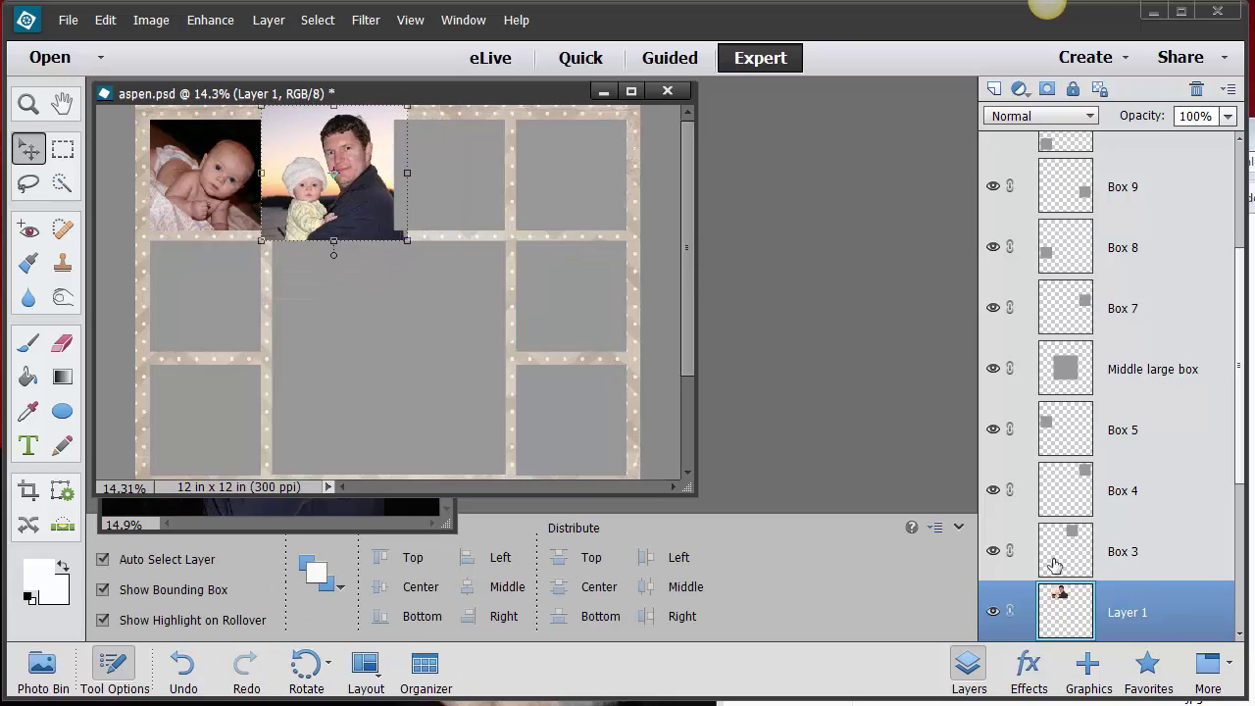
scroll(1147, 337, "down", 5)
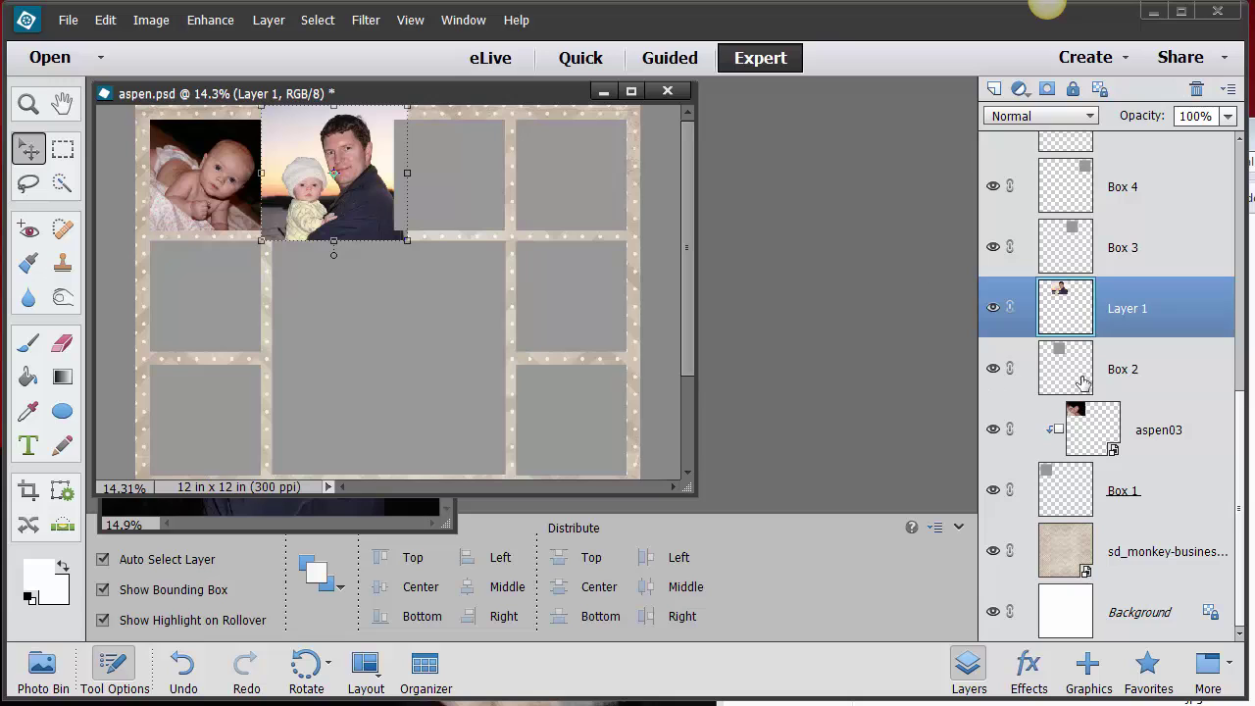
right_click(1162, 320)
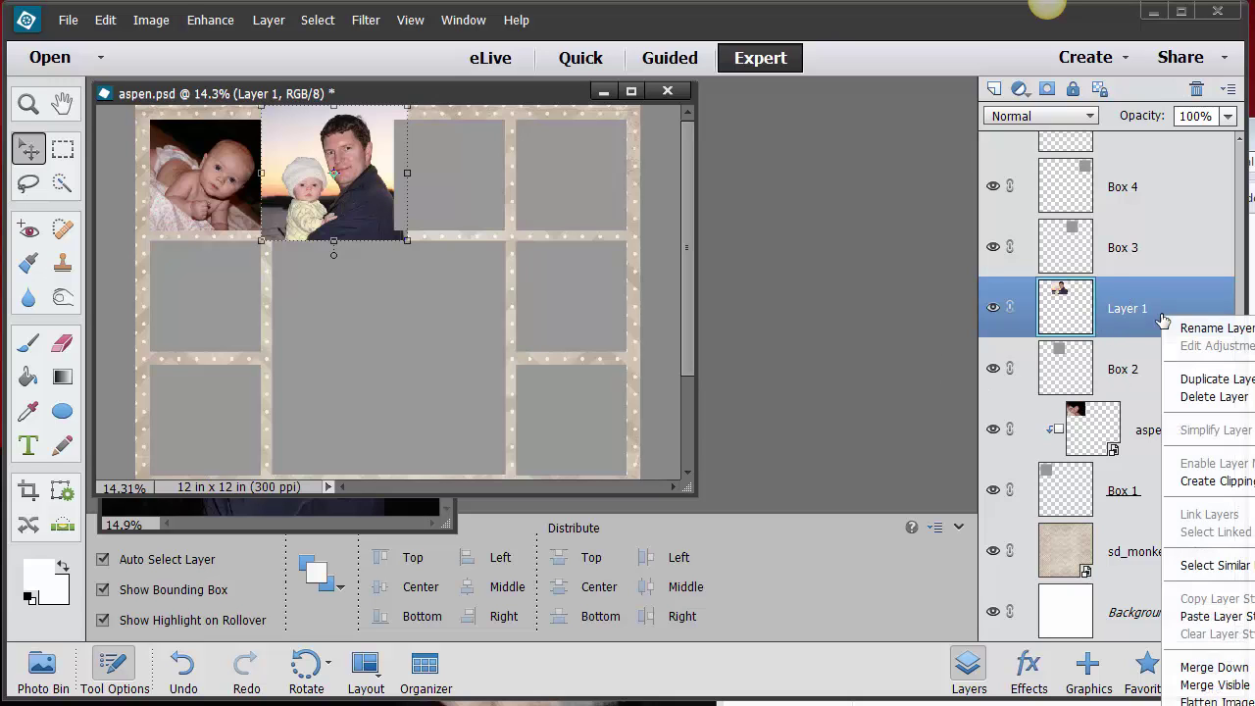
left_click(1201, 480)
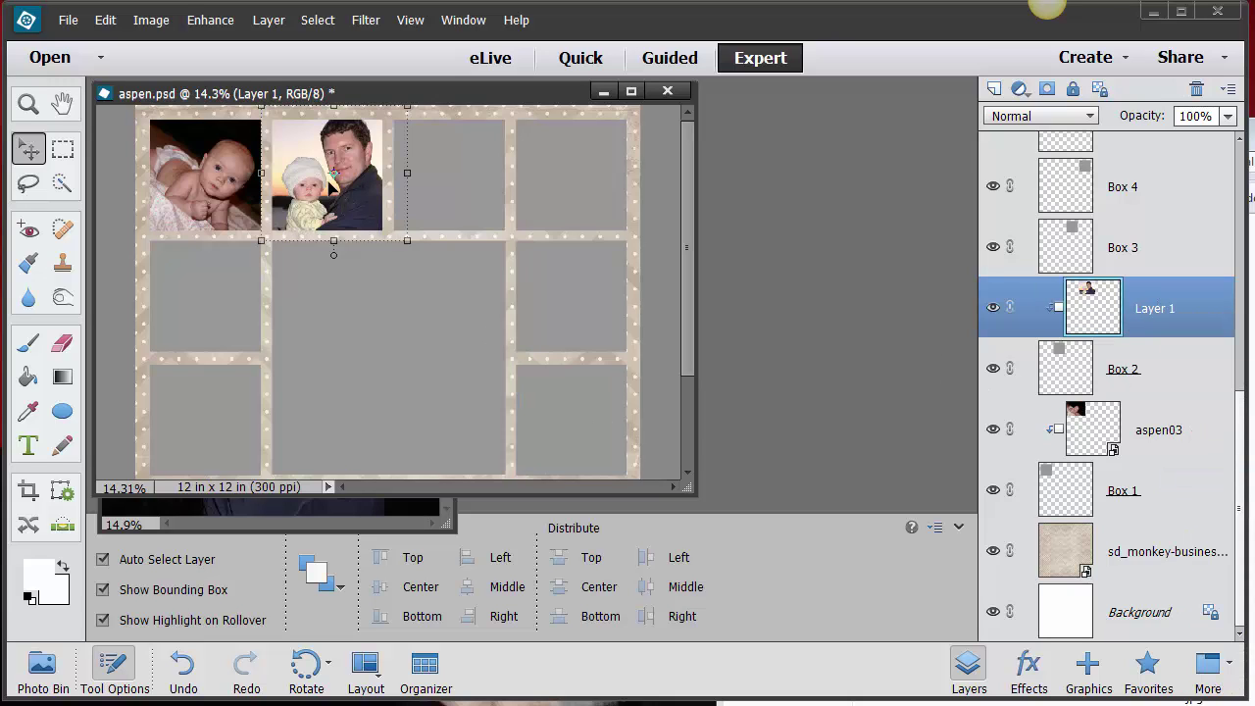
mouse_move(338, 192)
left_mouse_down()
mouse_move(312, 196)
mouse_move(343, 188)
mouse_move(330, 189)
left_mouse_up()
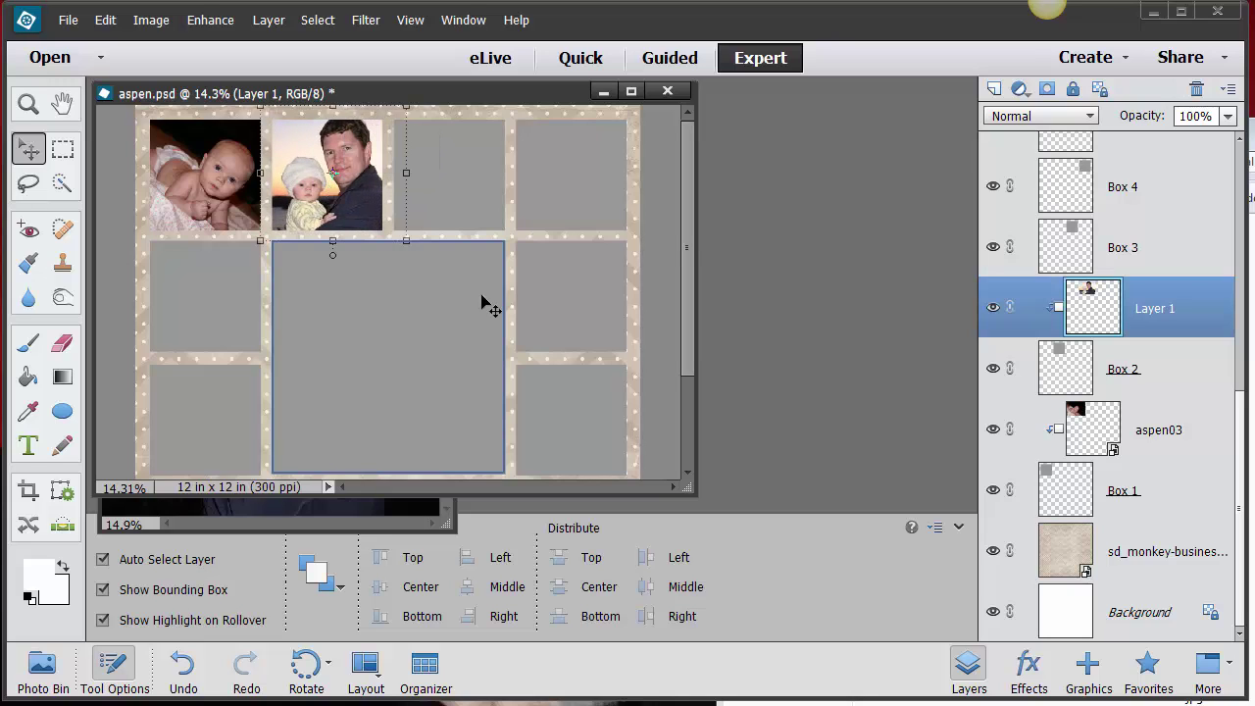
Select Box 3 and close the aspen02.jpg window.
left_click(472, 204)
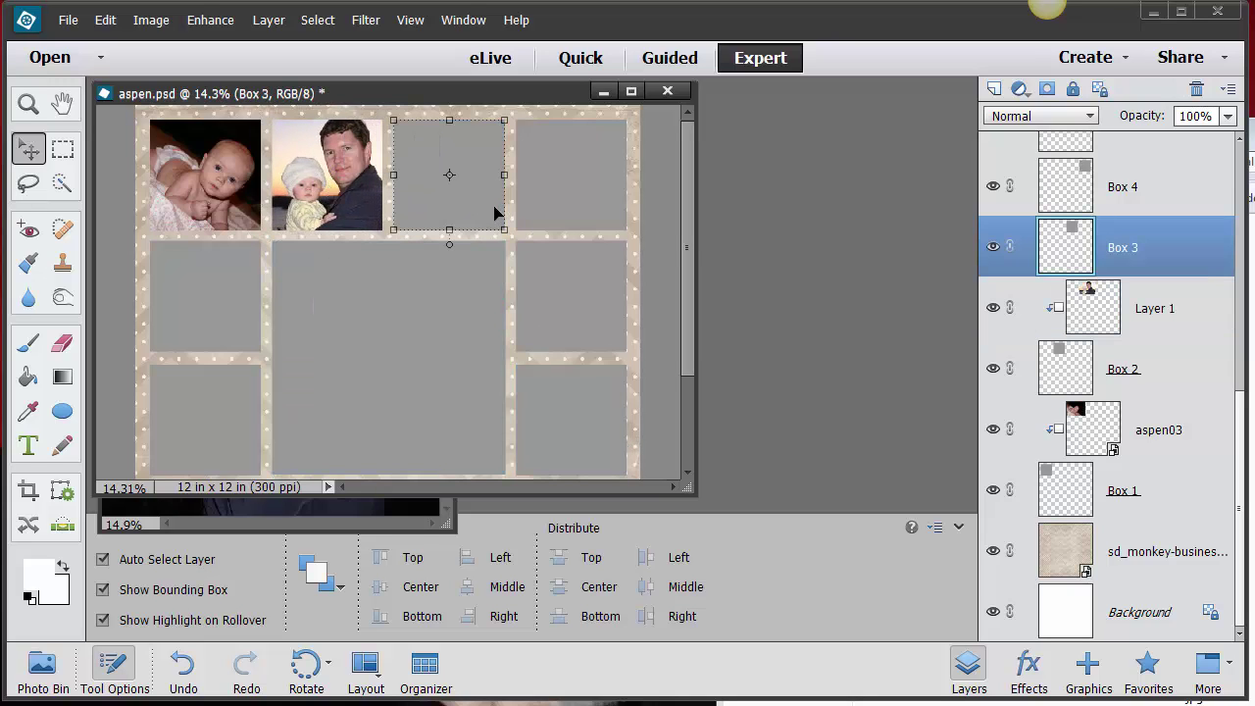
left_click(337, 510)
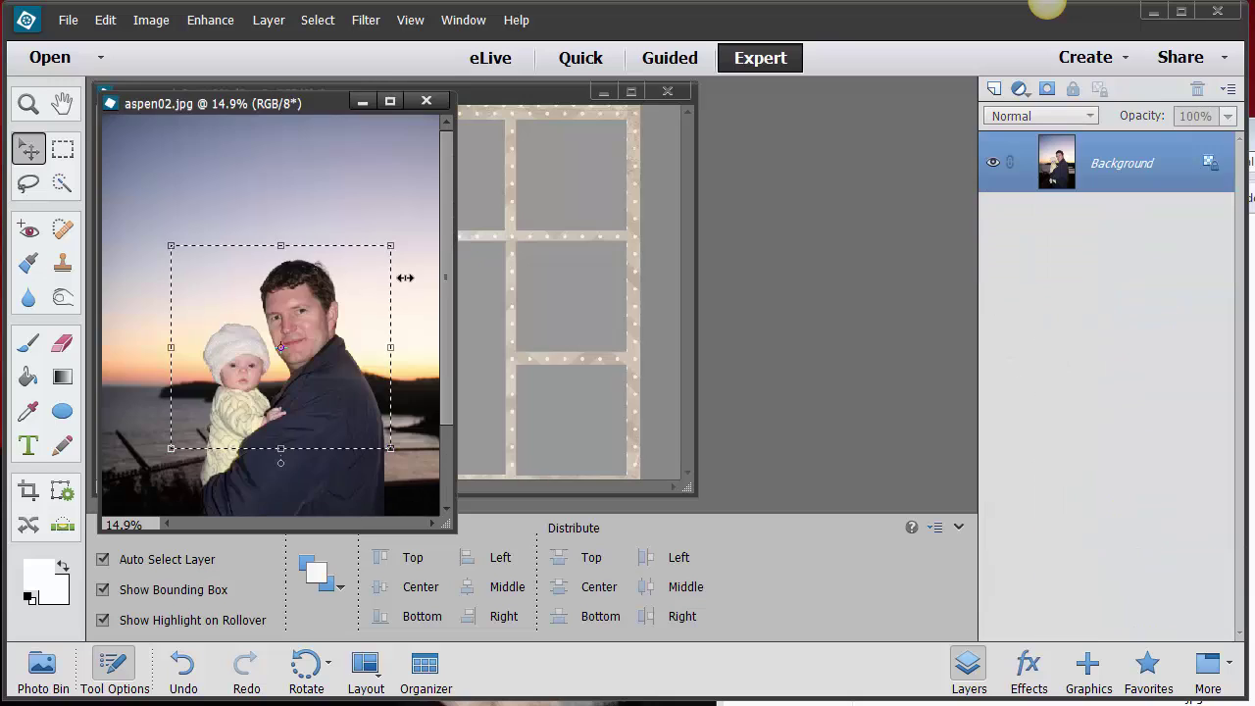
left_click(428, 102)
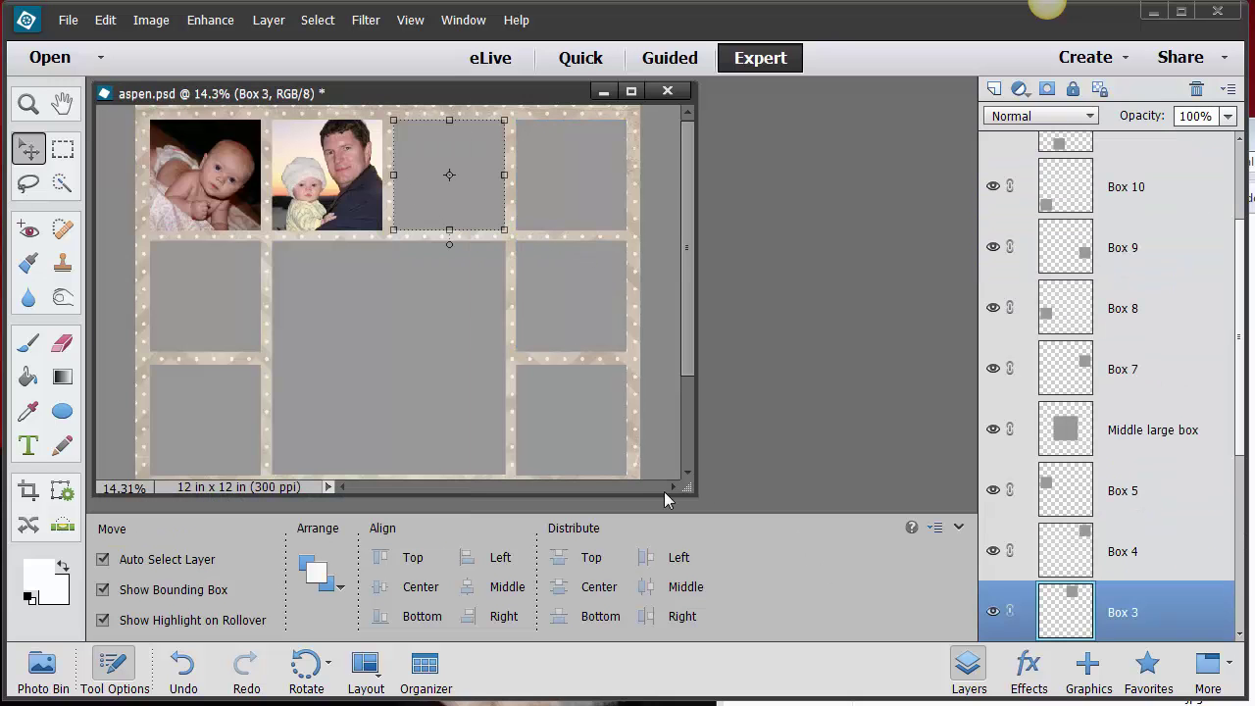
Place aspen05.jpg and scale it over the third top-row box.
left_click_drag(687, 487, 772, 691)
left_click(68, 20)
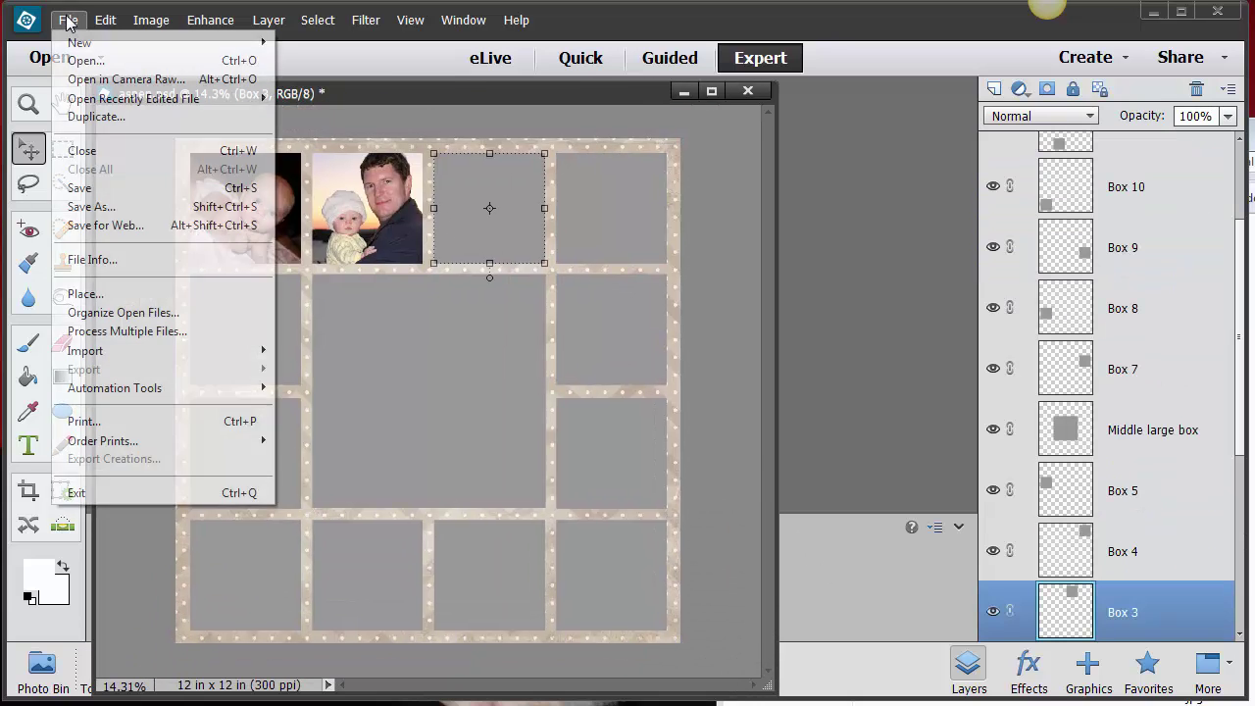
left_click(98, 293)
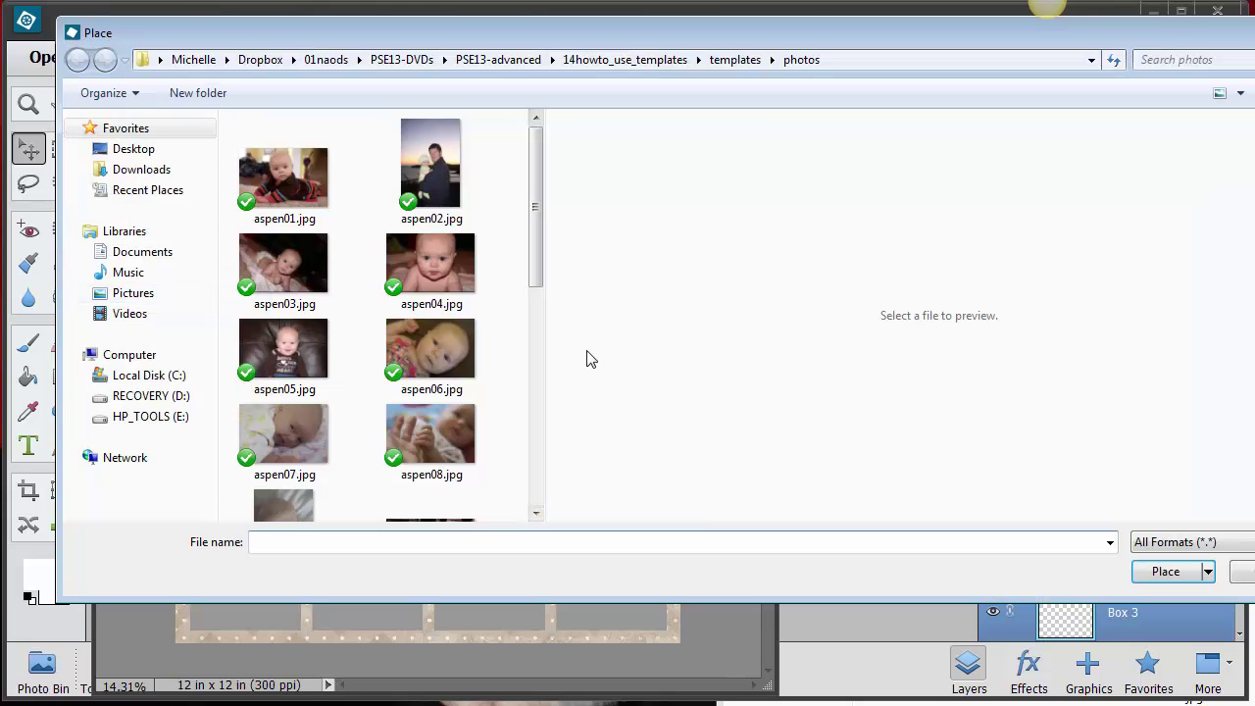
left_click(299, 355)
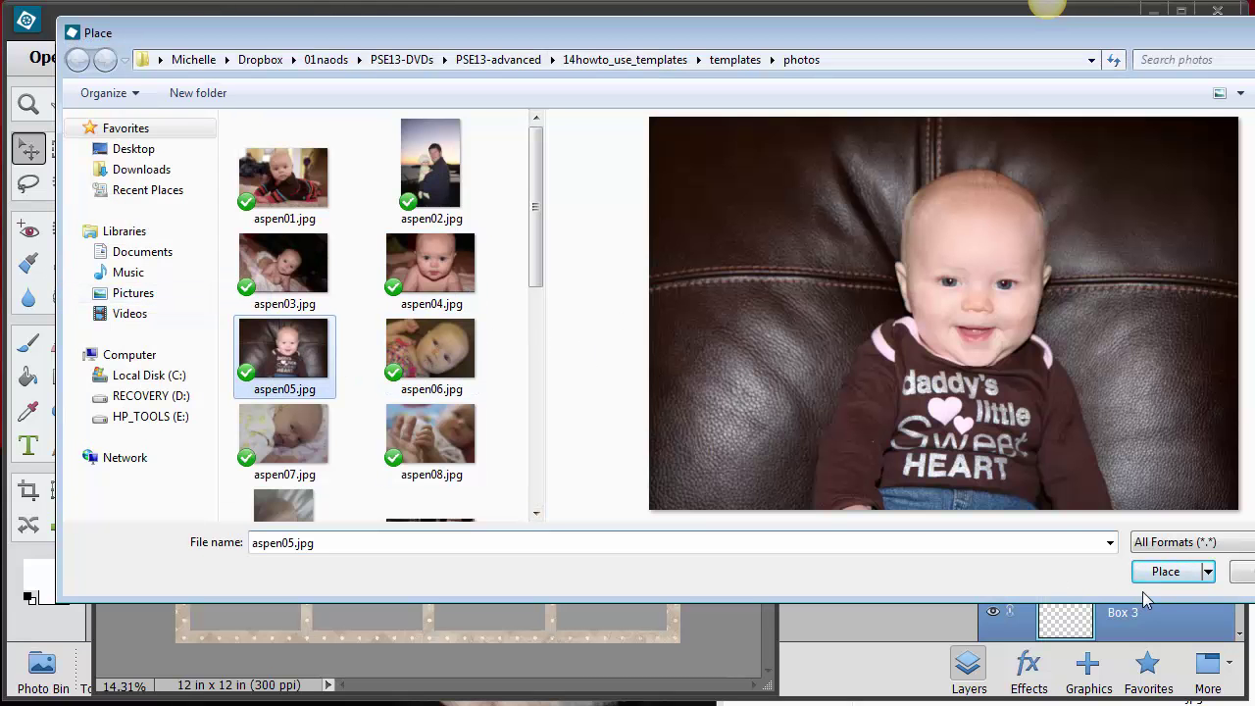
left_click(1163, 572)
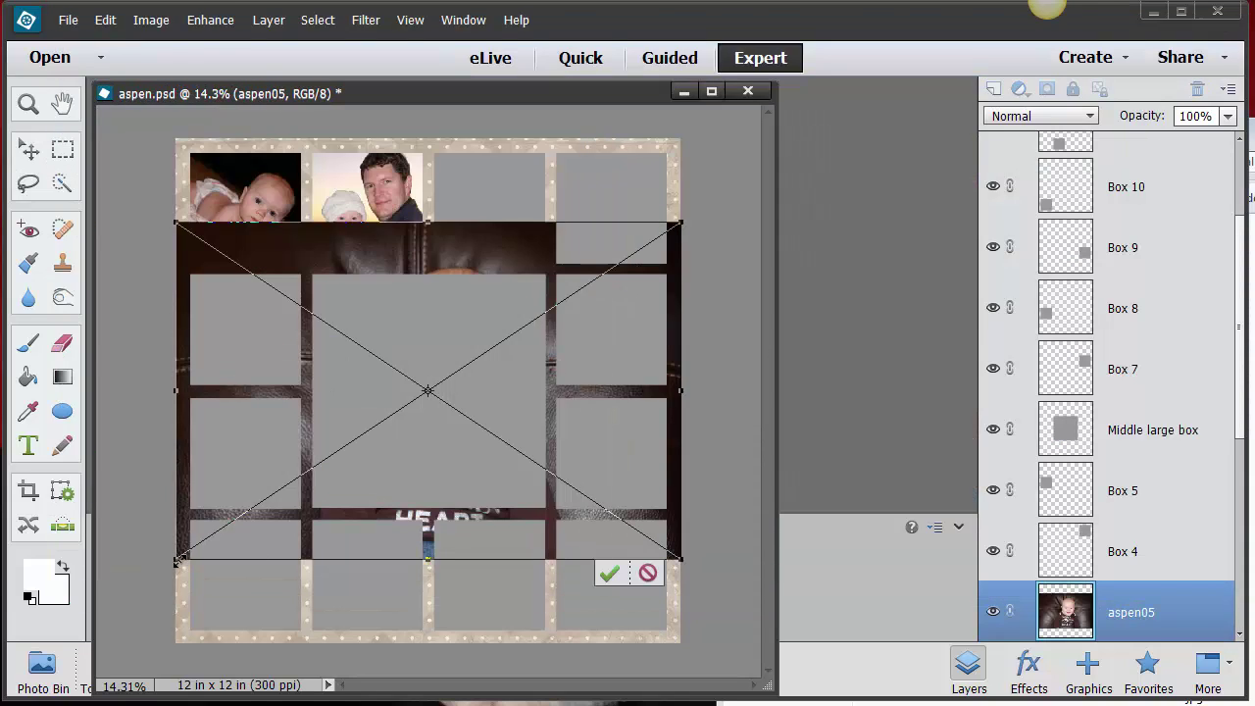
left_click_drag(178, 561, 464, 366)
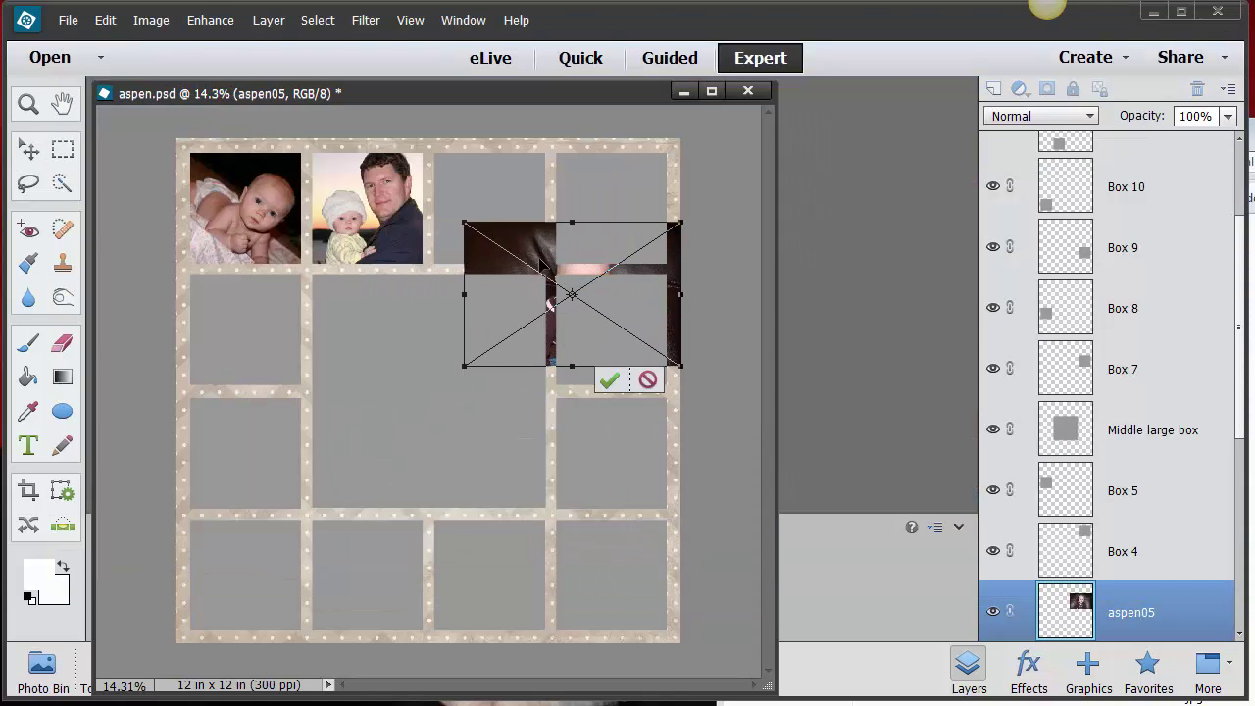
left_click_drag(549, 304, 473, 220)
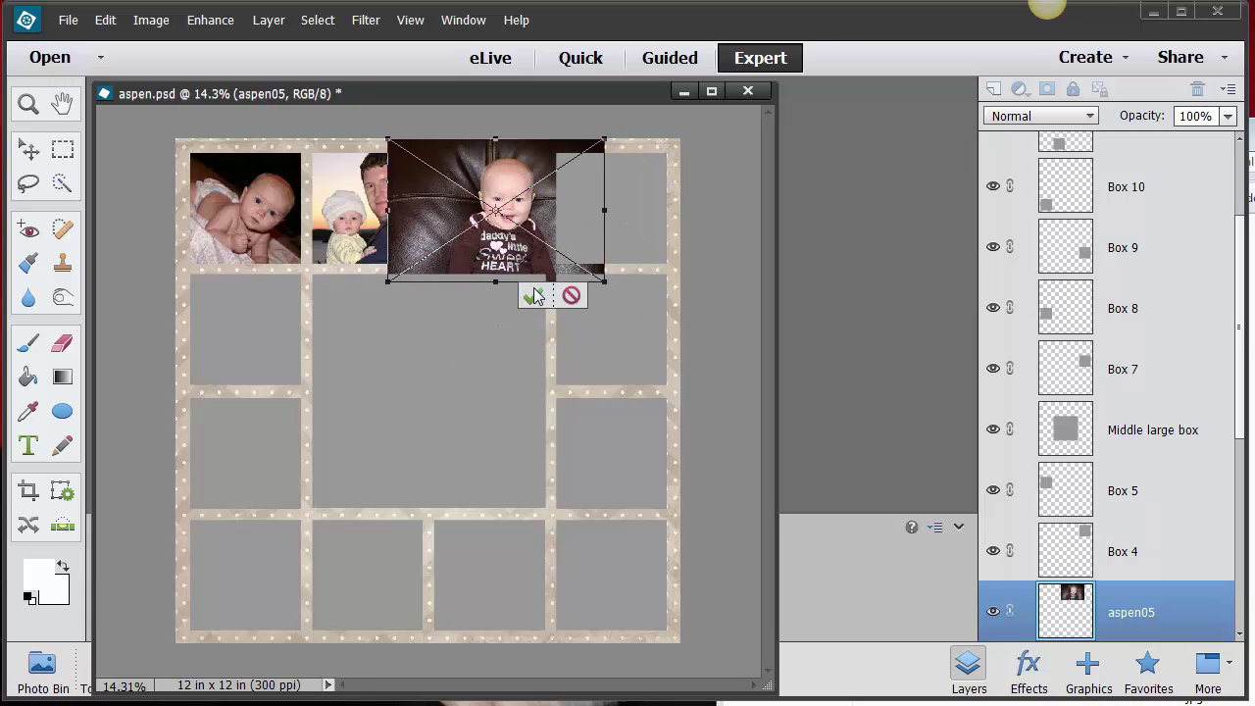
left_click(532, 296)
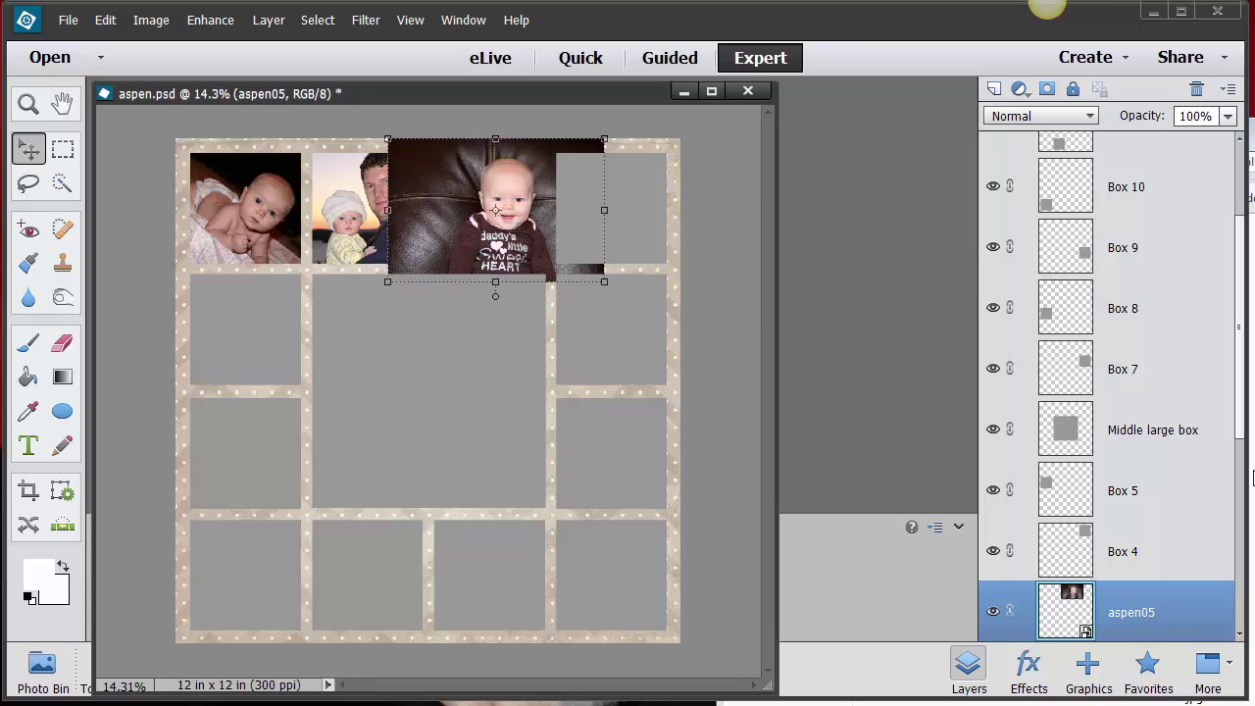
Clip aspen05 to Box 3 via the Layer menu and shift it left.
left_click_drag(1240, 438, 1250, 638)
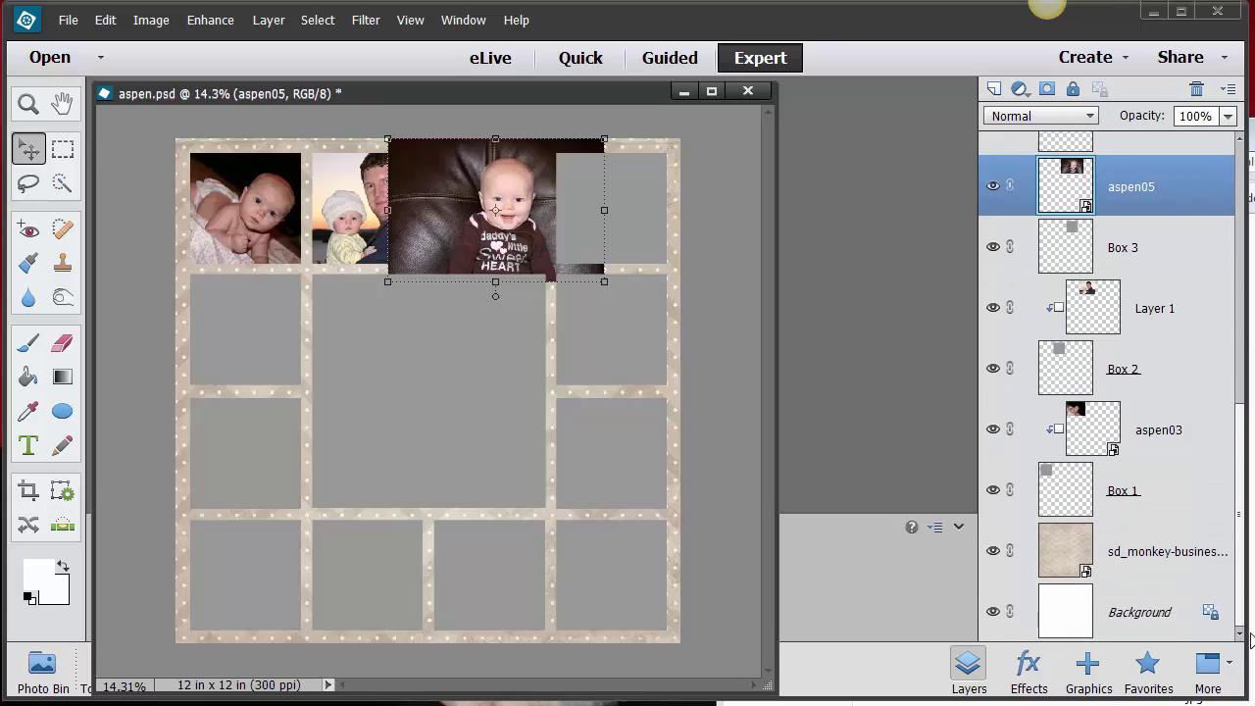
right_click(1167, 195)
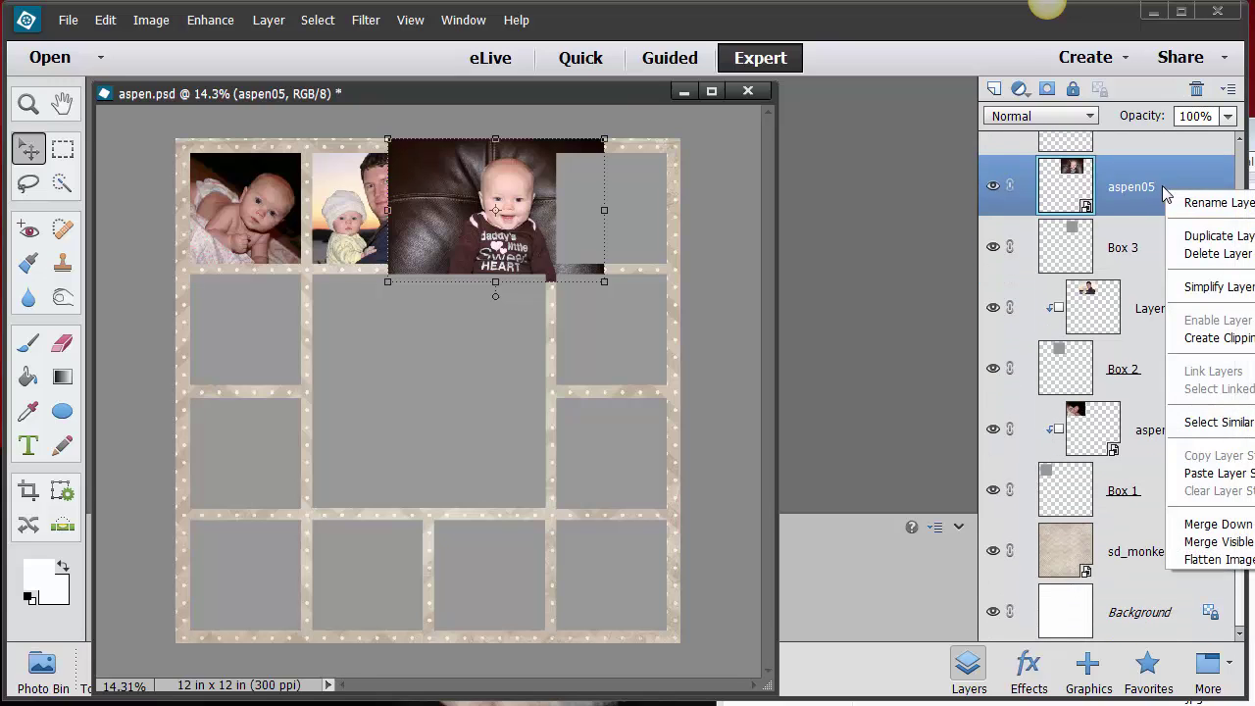
key("Escape")
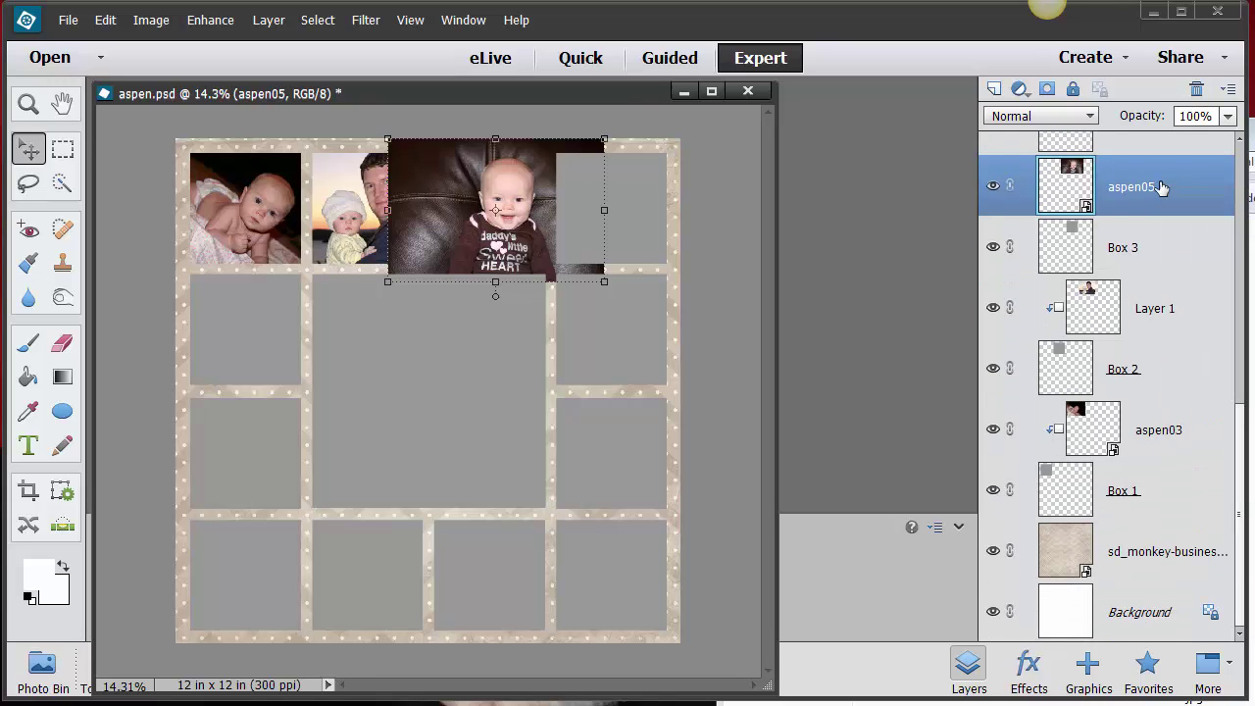
left_click(268, 20)
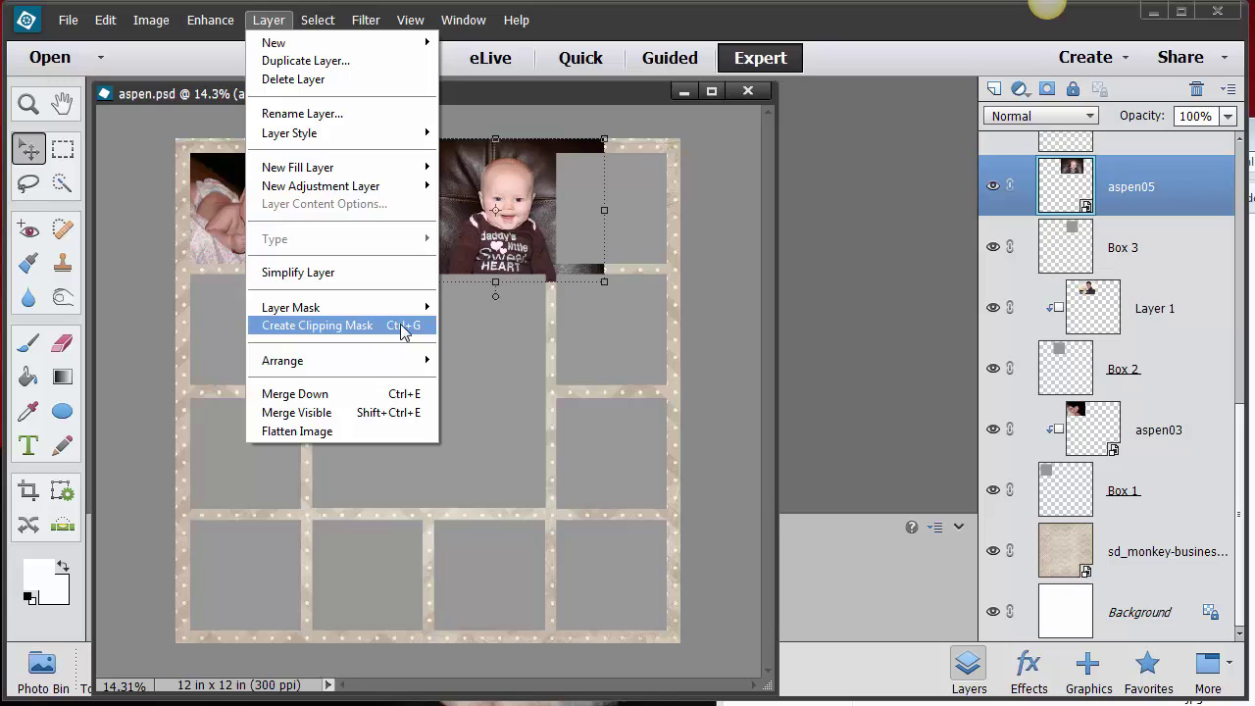
left_click(429, 327)
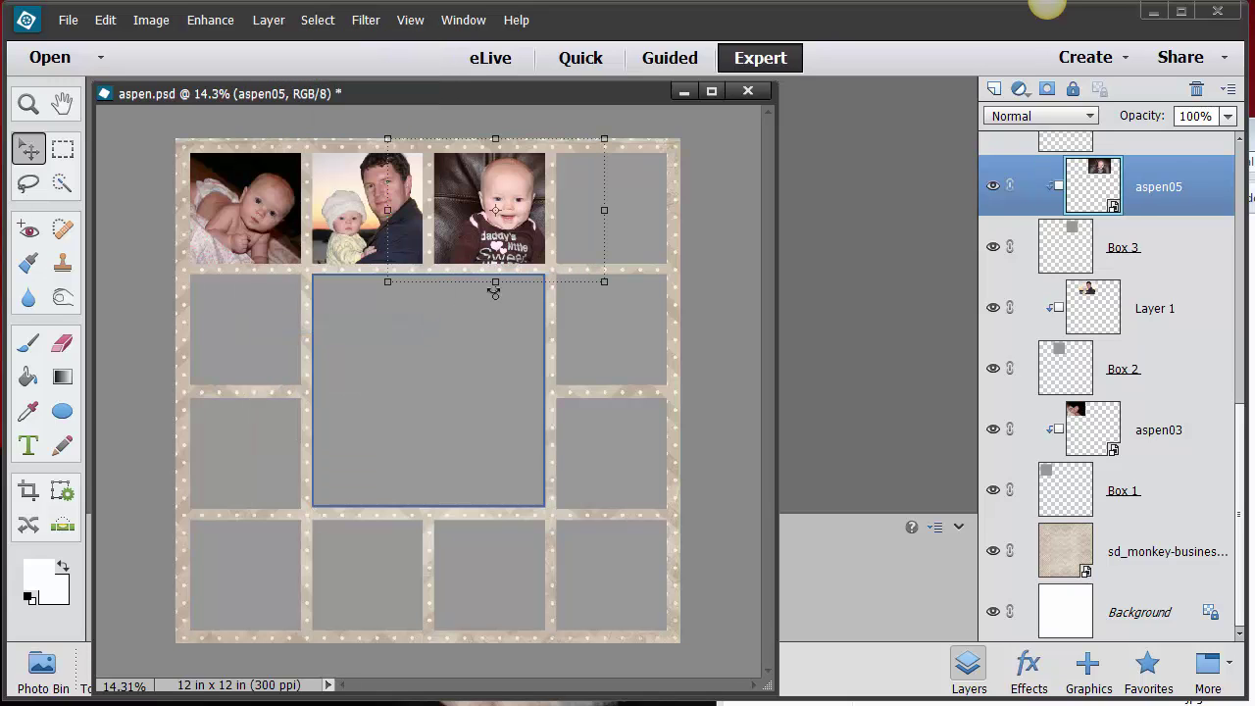
left_click_drag(497, 252, 483, 253)
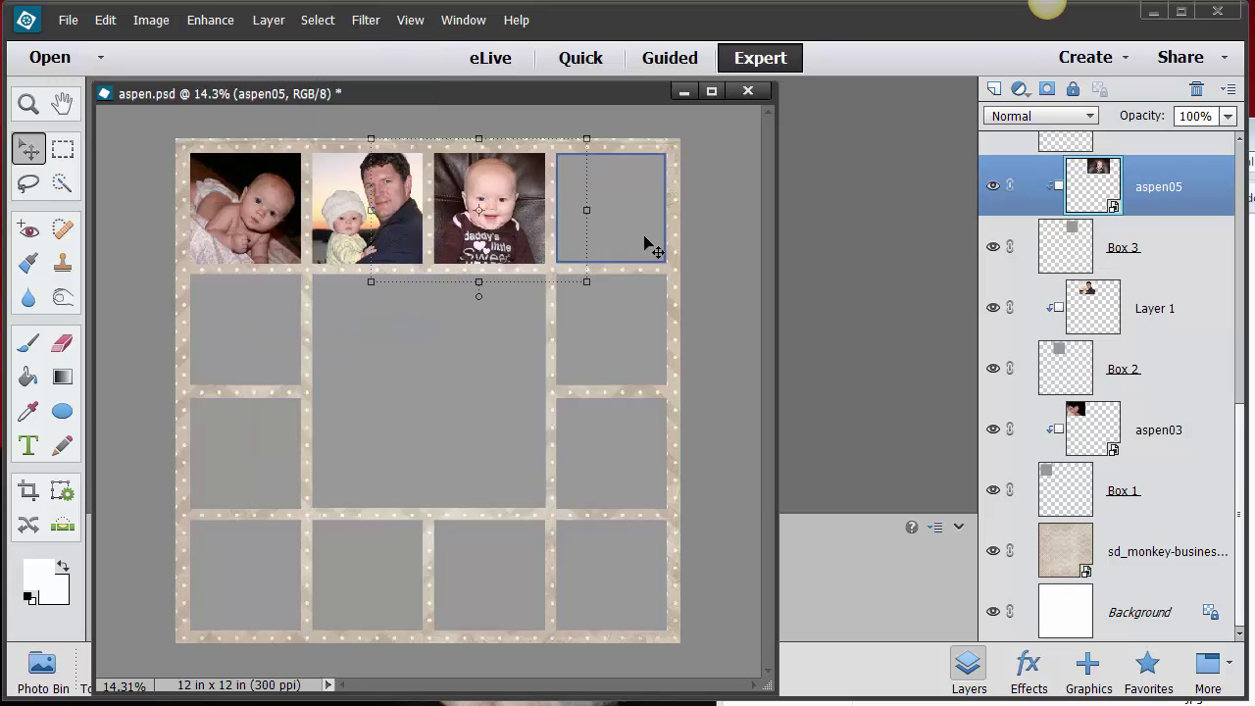
left_click(650, 246)
Place aspen06.jpg and scale it down over the top-right Box 4.
left_click(68, 20)
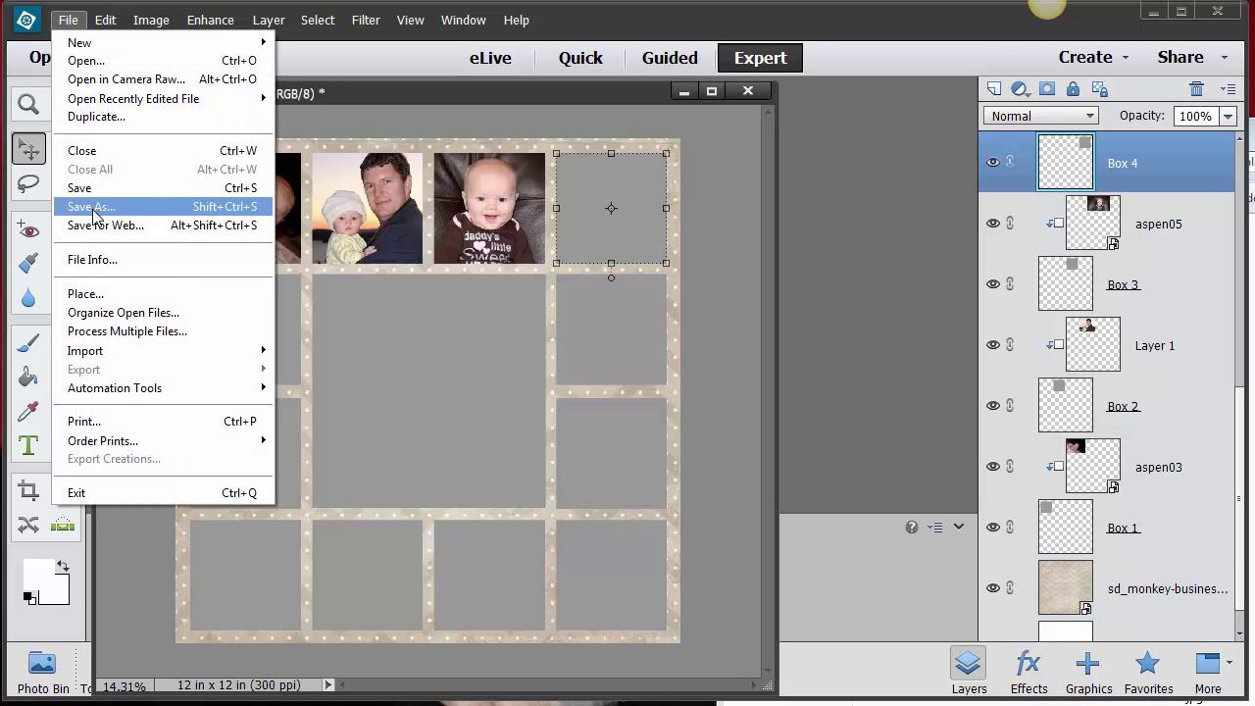
left_click(86, 294)
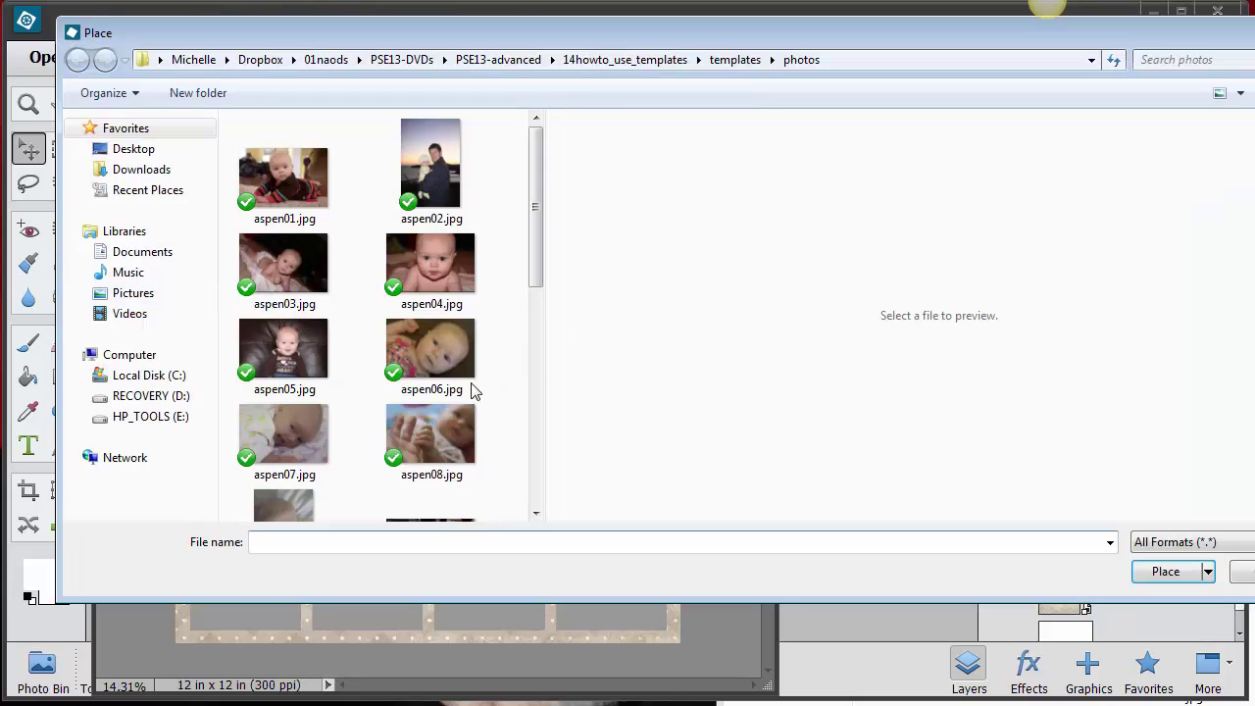
left_click(425, 360)
left_click(1166, 571)
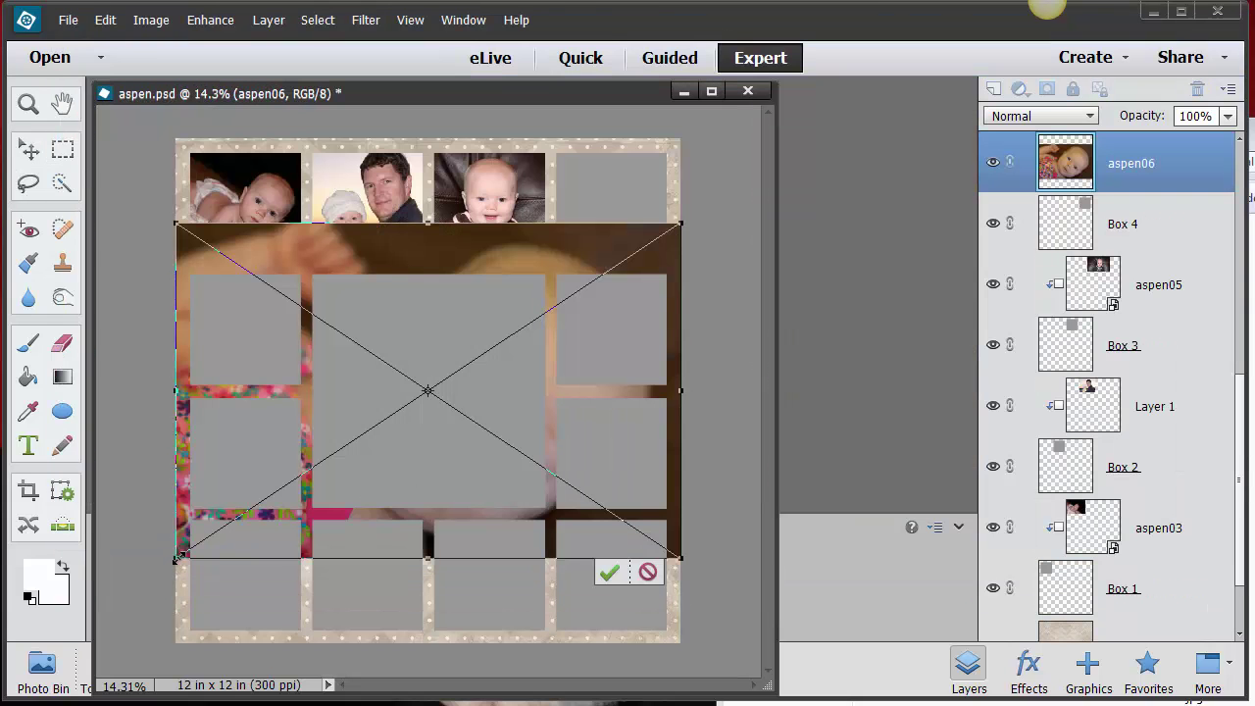
left_click_drag(175, 559, 450, 375)
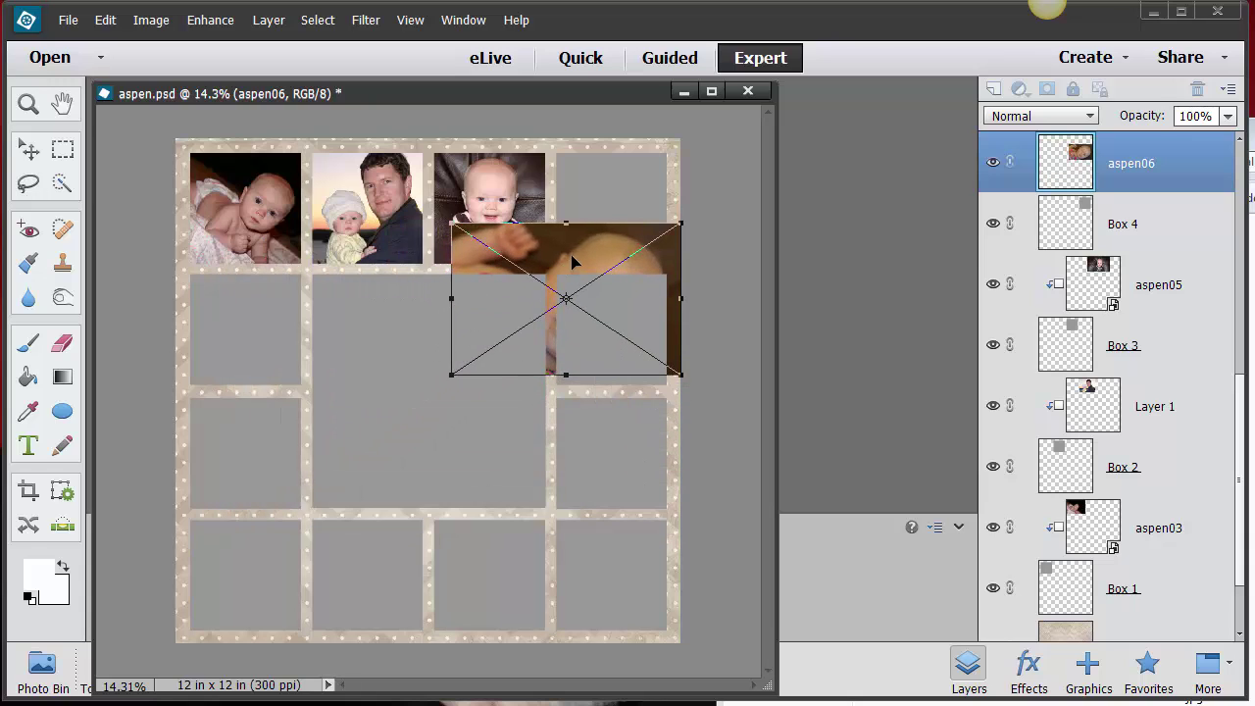
left_click_drag(573, 261, 590, 176)
left_click_drag(467, 291, 520, 253)
left_click_drag(648, 235, 635, 249)
key("Return")
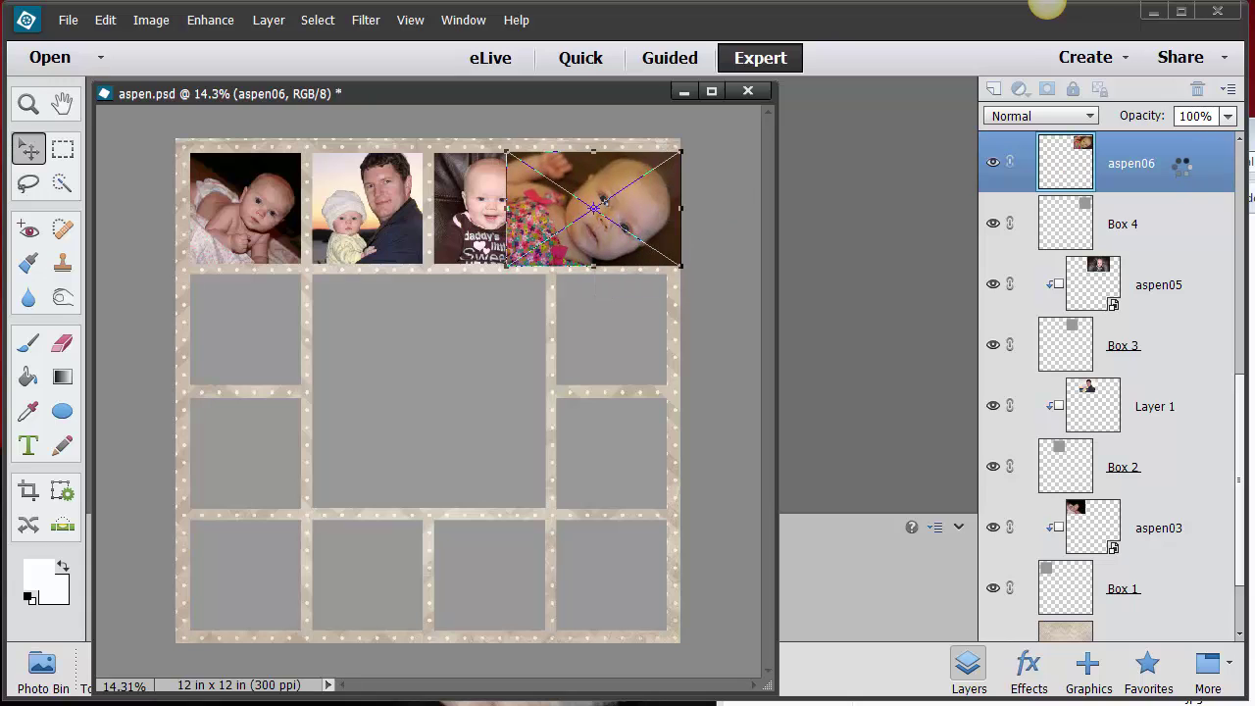
Clip aspen06 to Box 4 and shift it slightly right.
right_click(1181, 167)
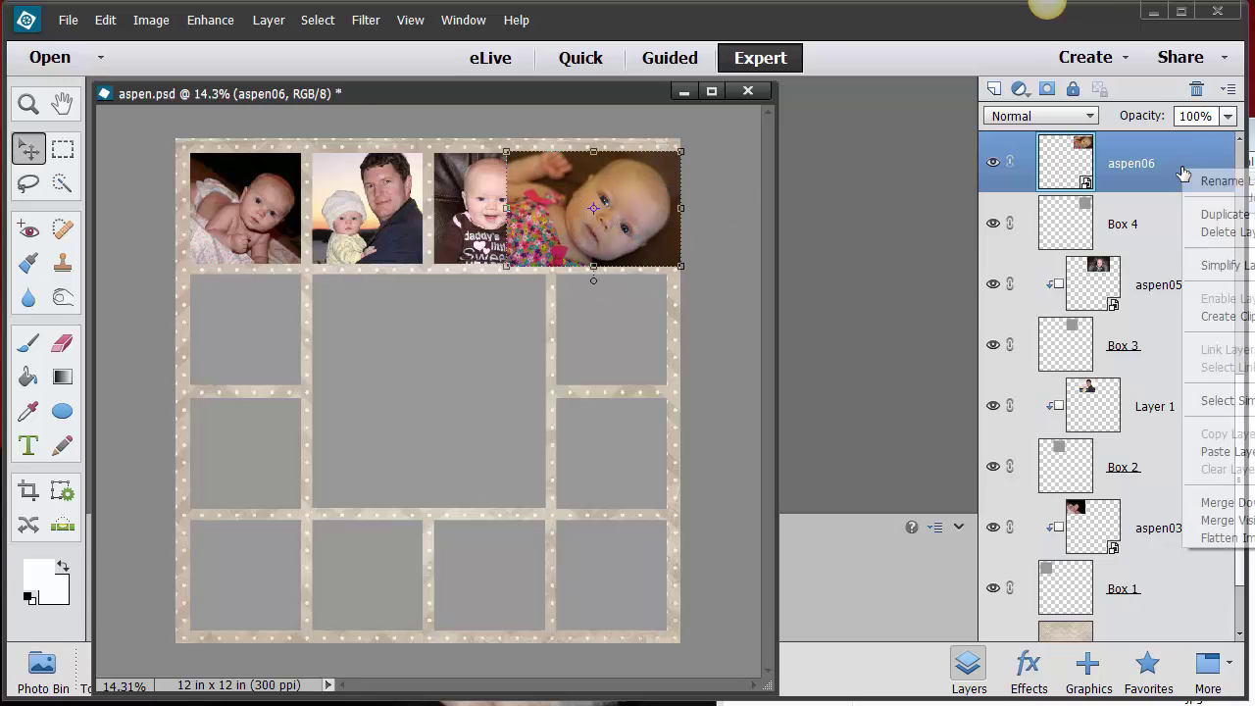
left_click(1216, 316)
left_click_drag(607, 238, 624, 241)
Place the sd_ramblin-rose-p10.jpg paper above Box 5 and scale it down over the box.
left_click(271, 339)
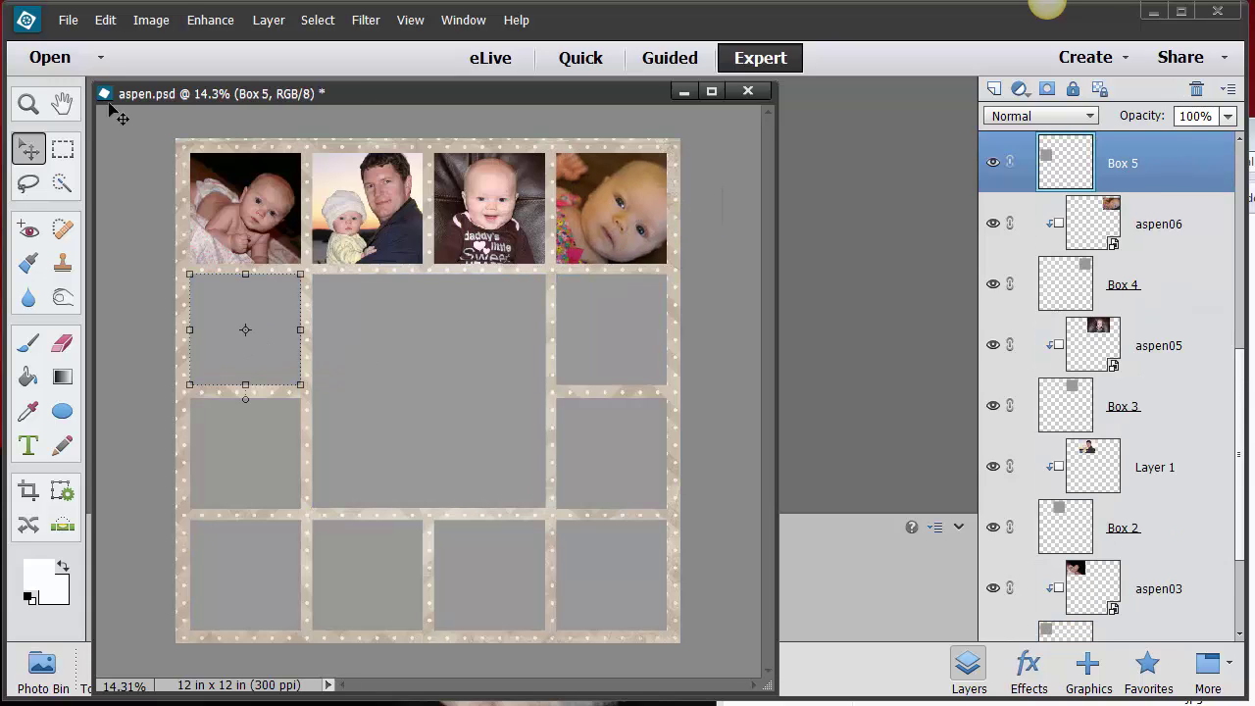
left_click(69, 21)
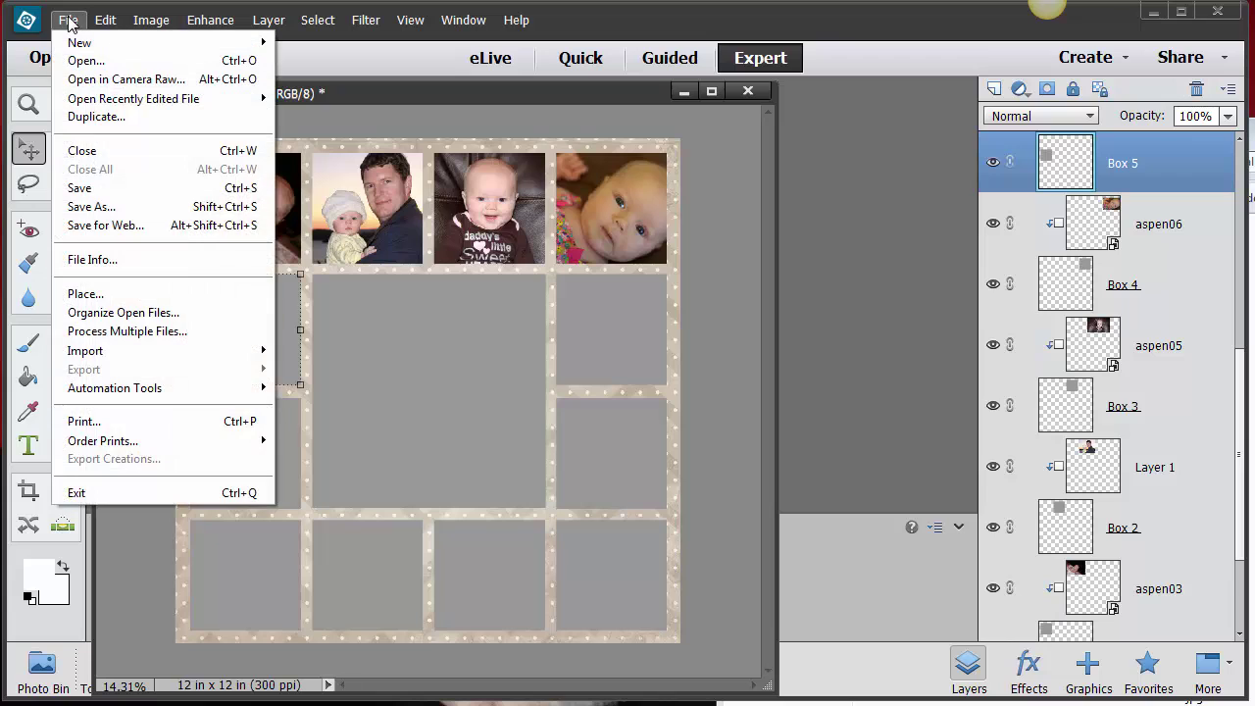
left_click(83, 294)
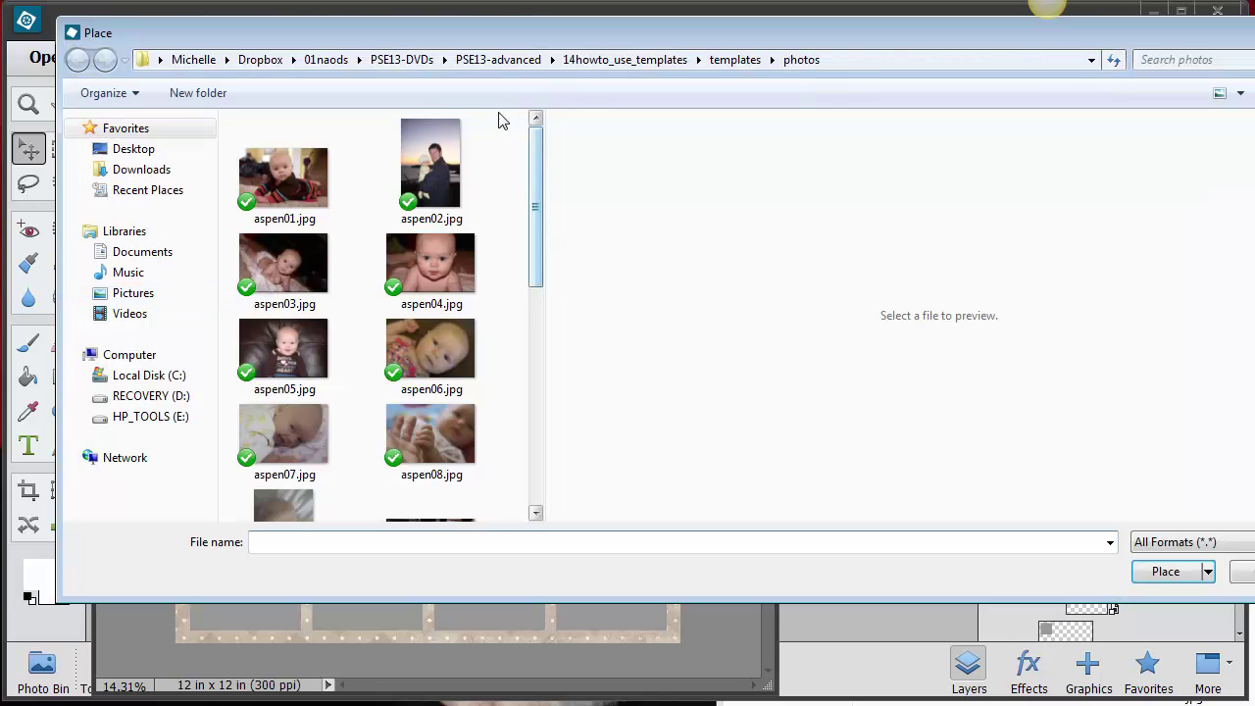
left_click(731, 61)
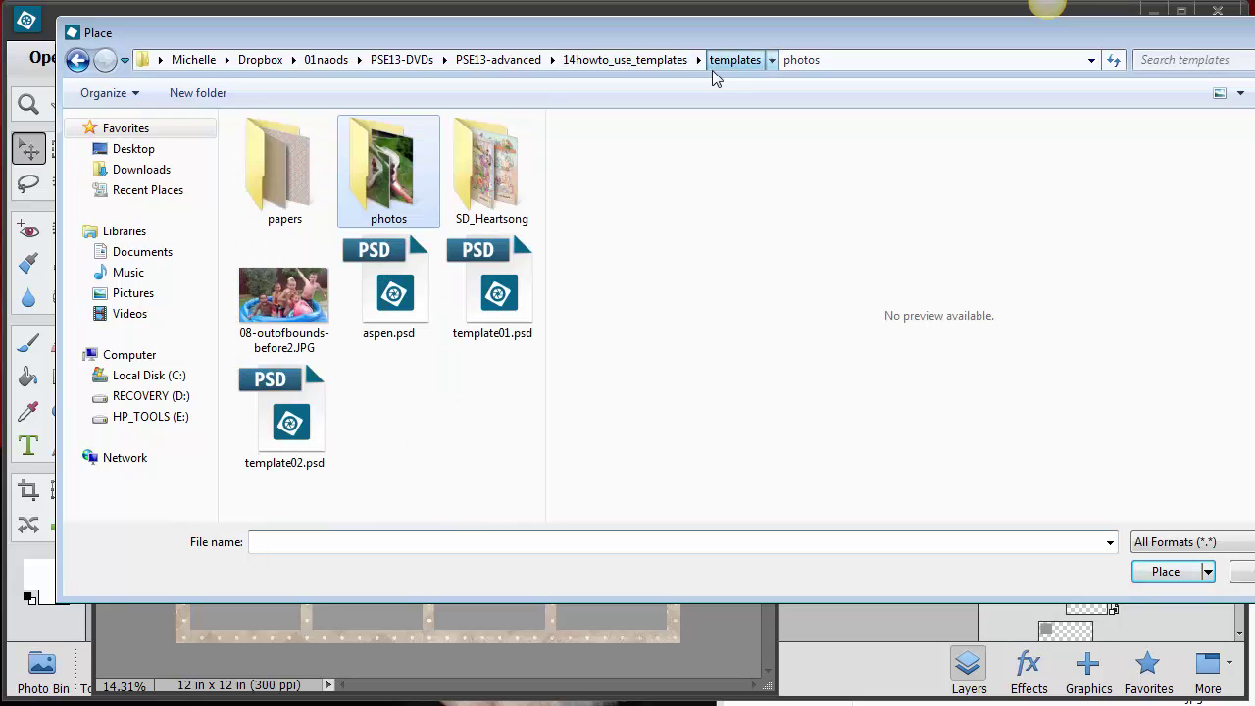
double_click(271, 169)
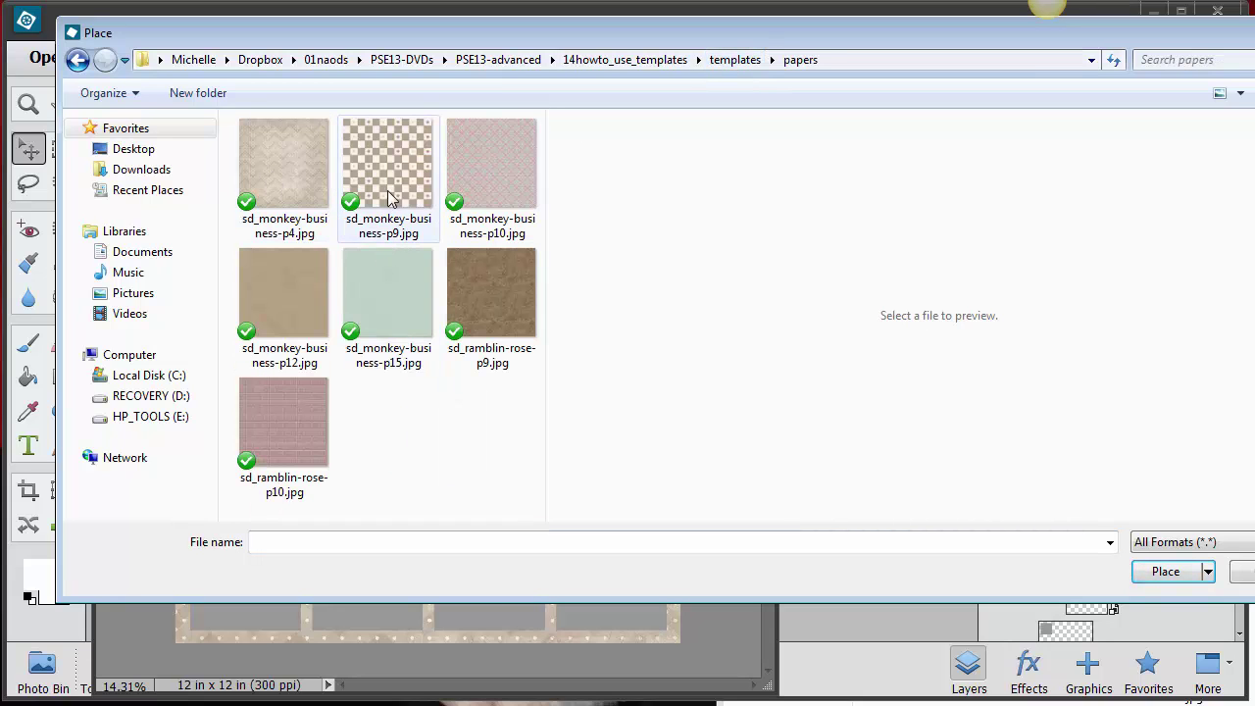
left_click(295, 407)
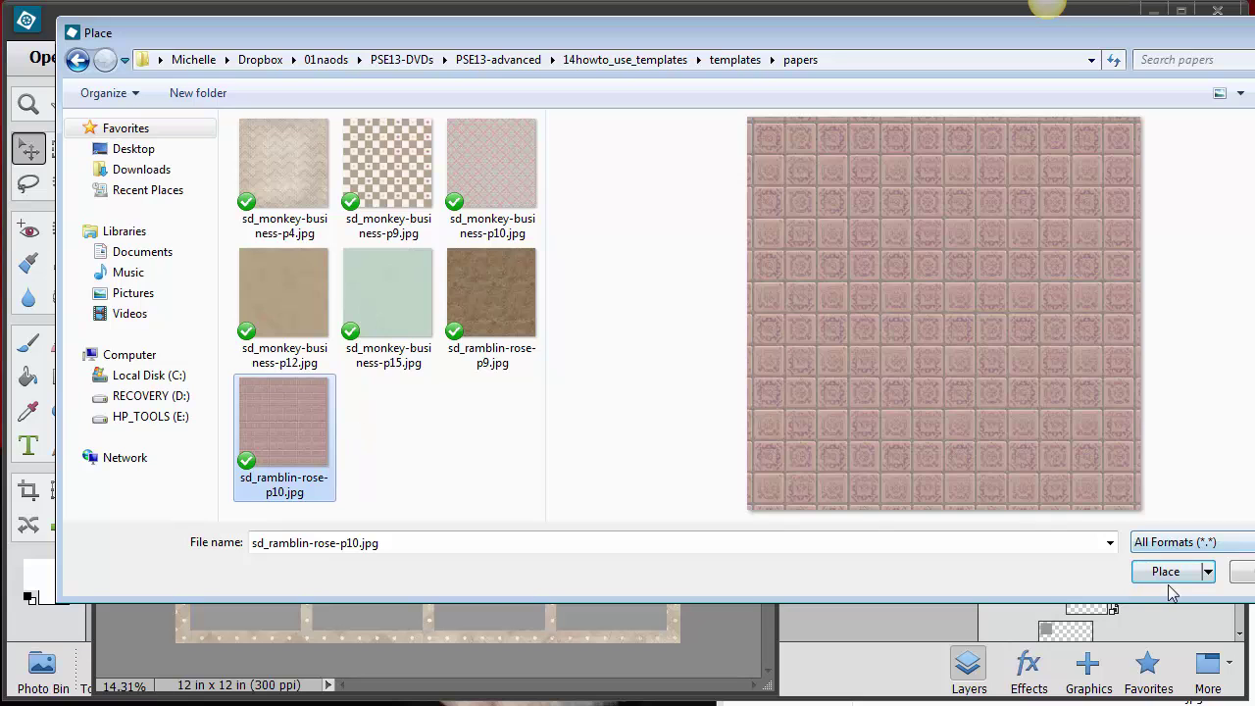
left_click(1167, 578)
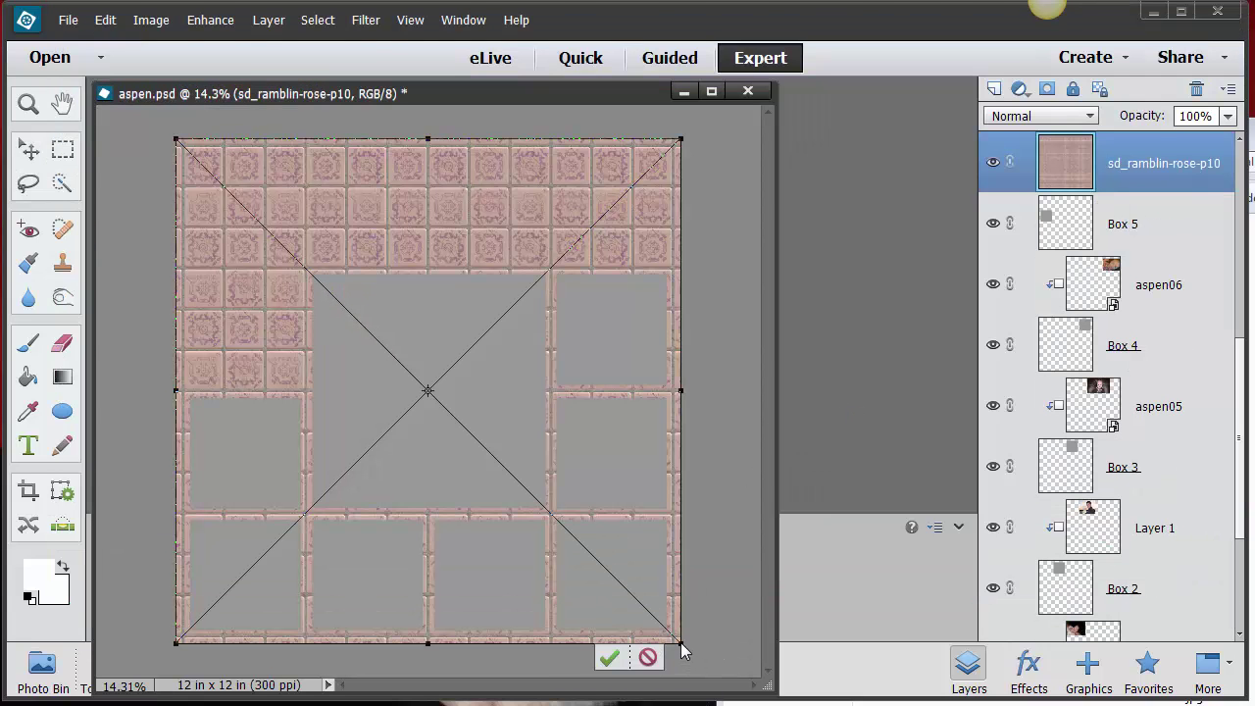
left_click_drag(684, 644, 370, 446)
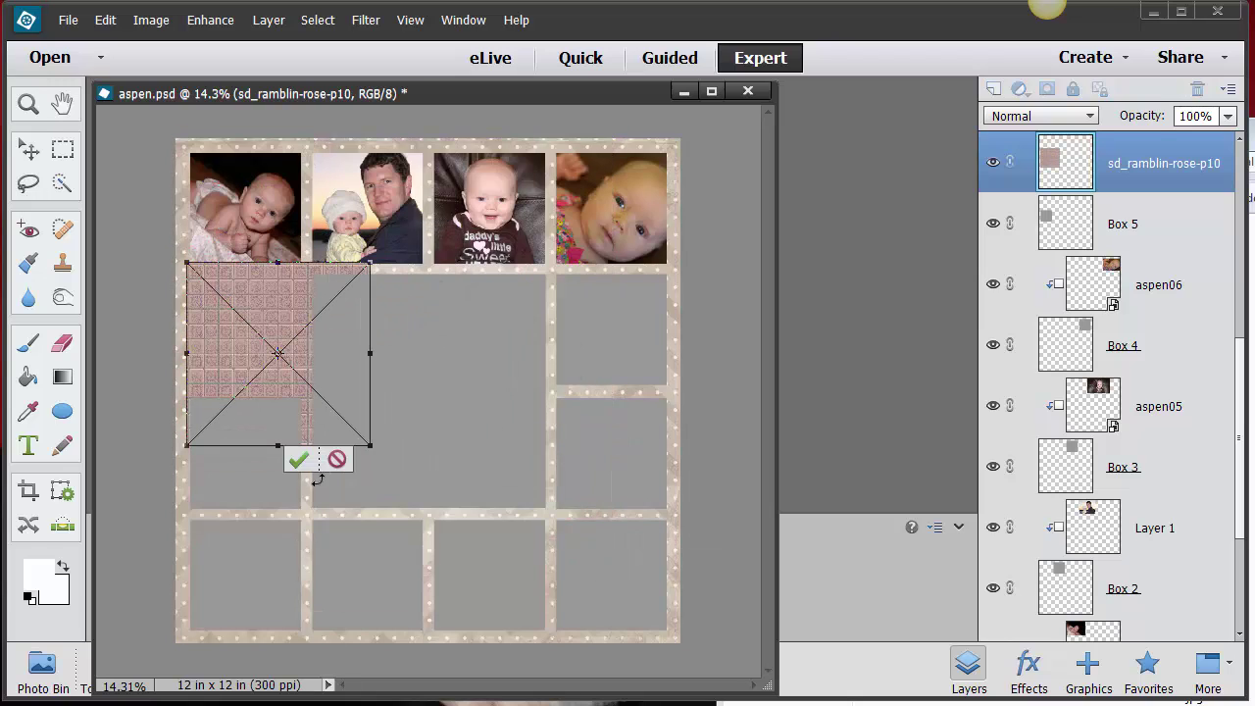
left_click(298, 463)
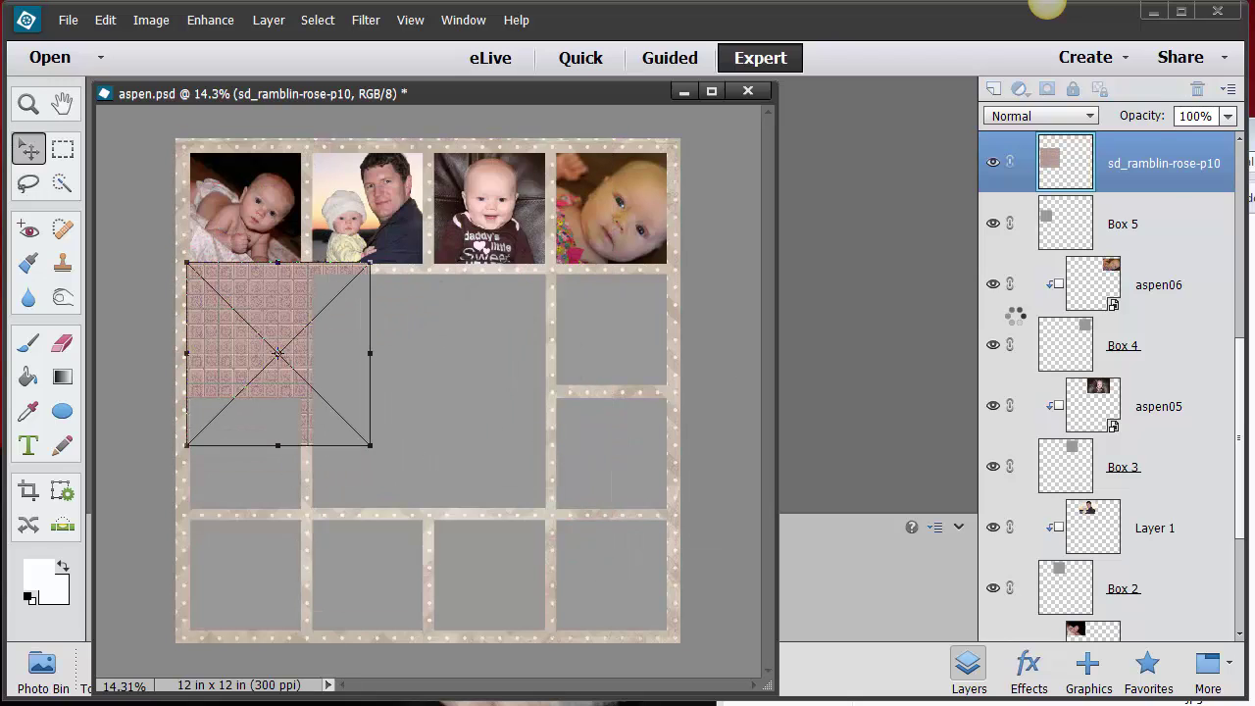
Clip the rose paper to Box 5 and reposition it within the box.
right_click(1132, 159)
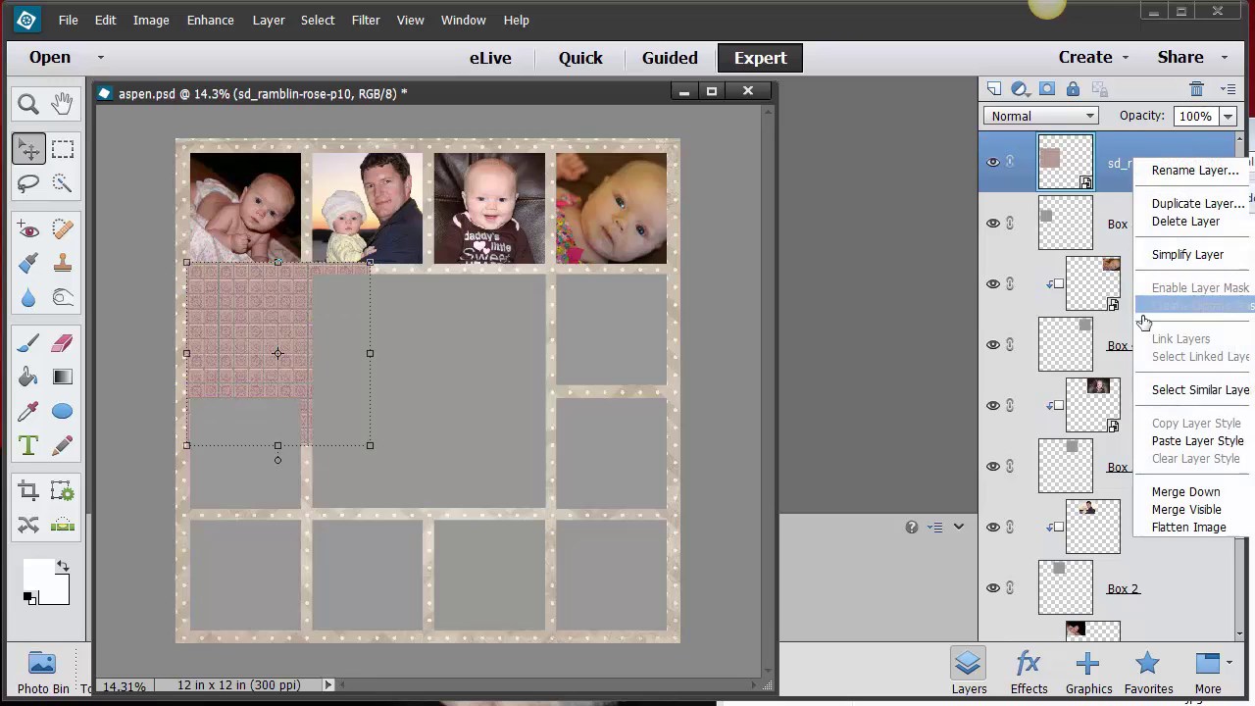
left_click(1088, 305)
mouse_move(238, 353)
left_mouse_down()
mouse_move(219, 331)
mouse_move(234, 337)
left_mouse_up()
left_click(633, 342)
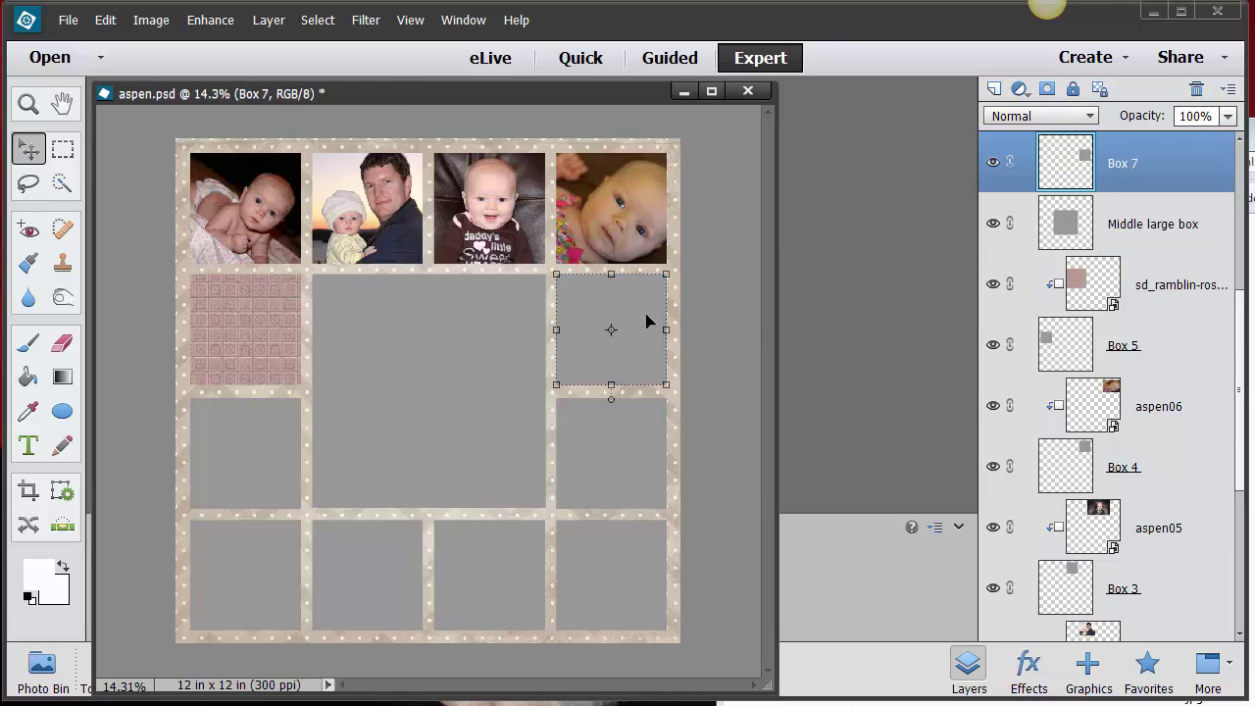
Place aspen04.jpg from the photos folder above the Middle large box.
left_click(477, 367)
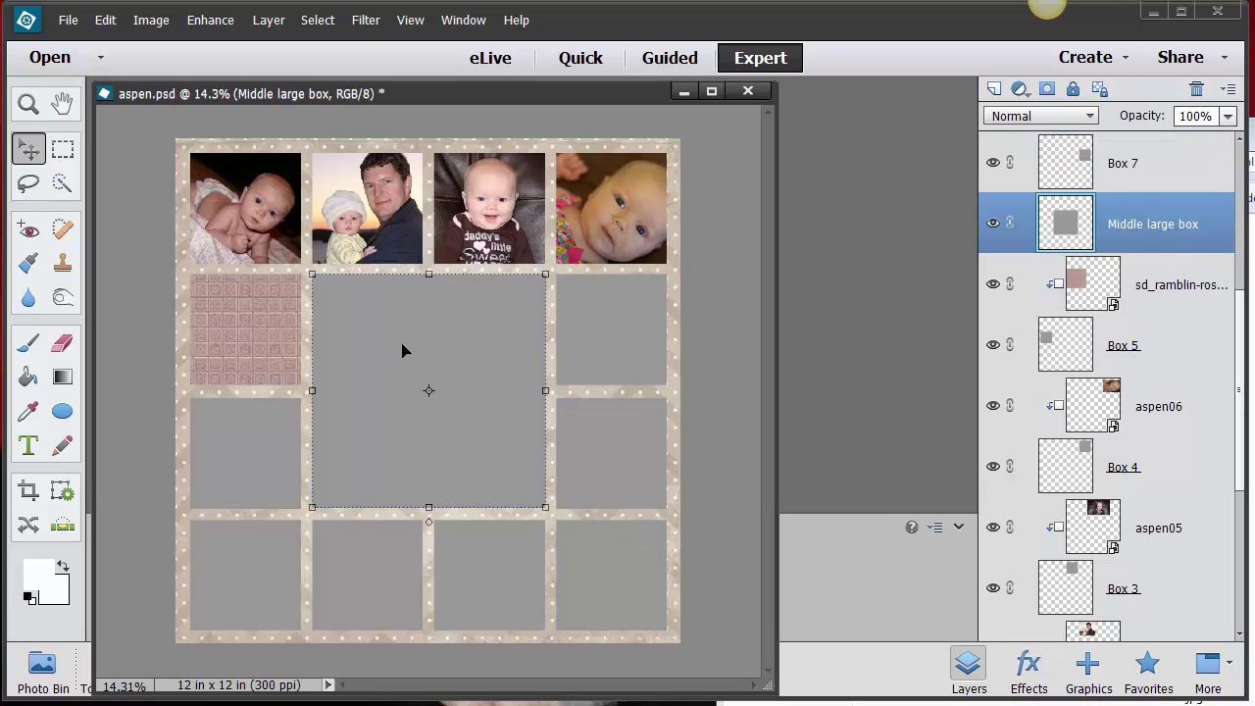
left_click(73, 23)
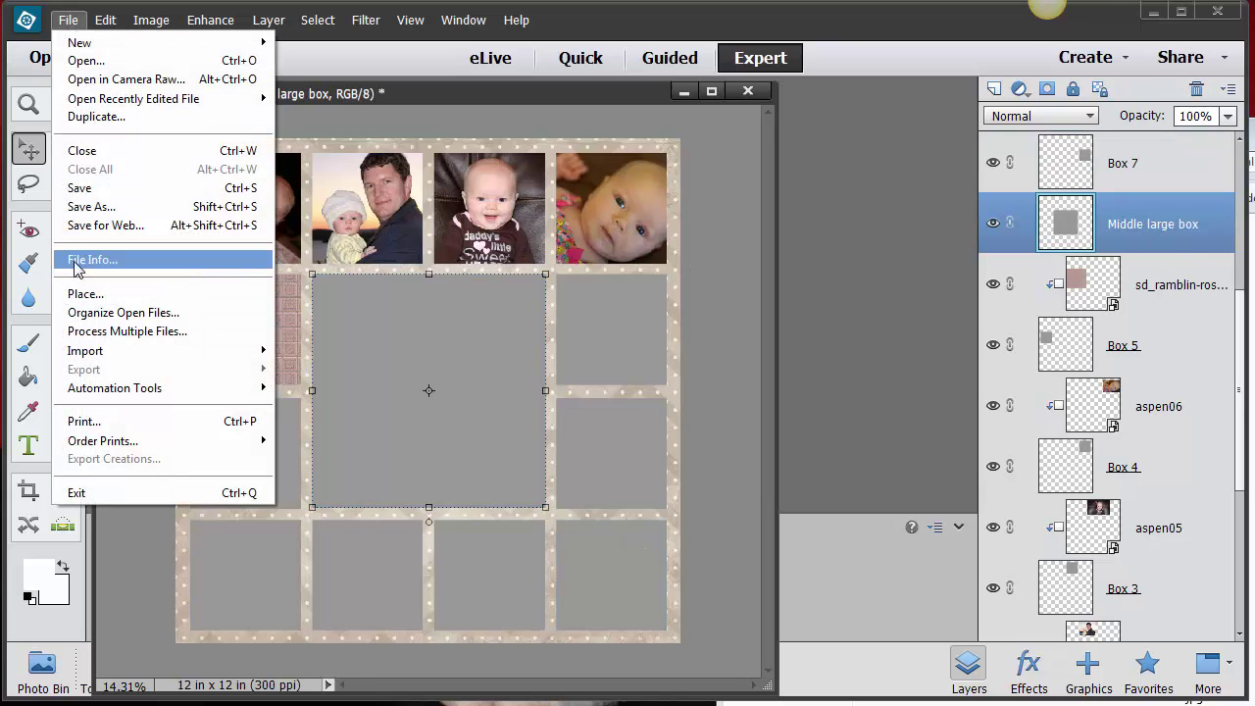
left_click(75, 295)
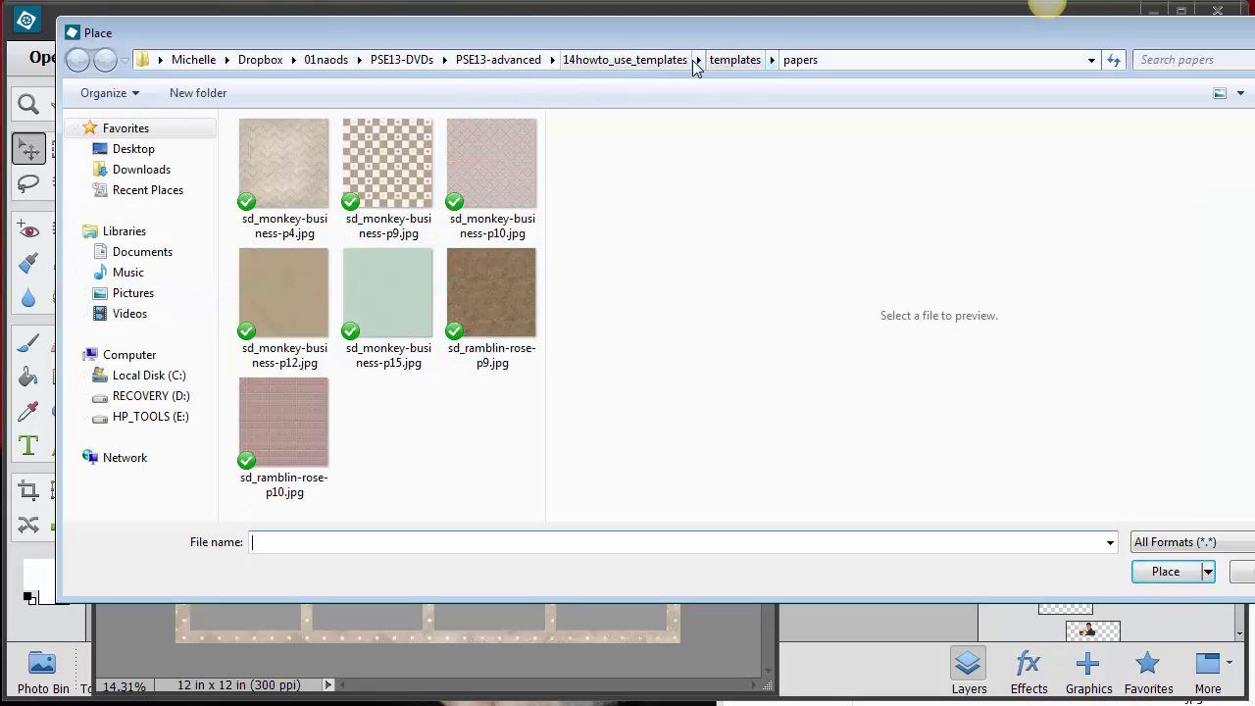
left_click(725, 62)
double_click(380, 177)
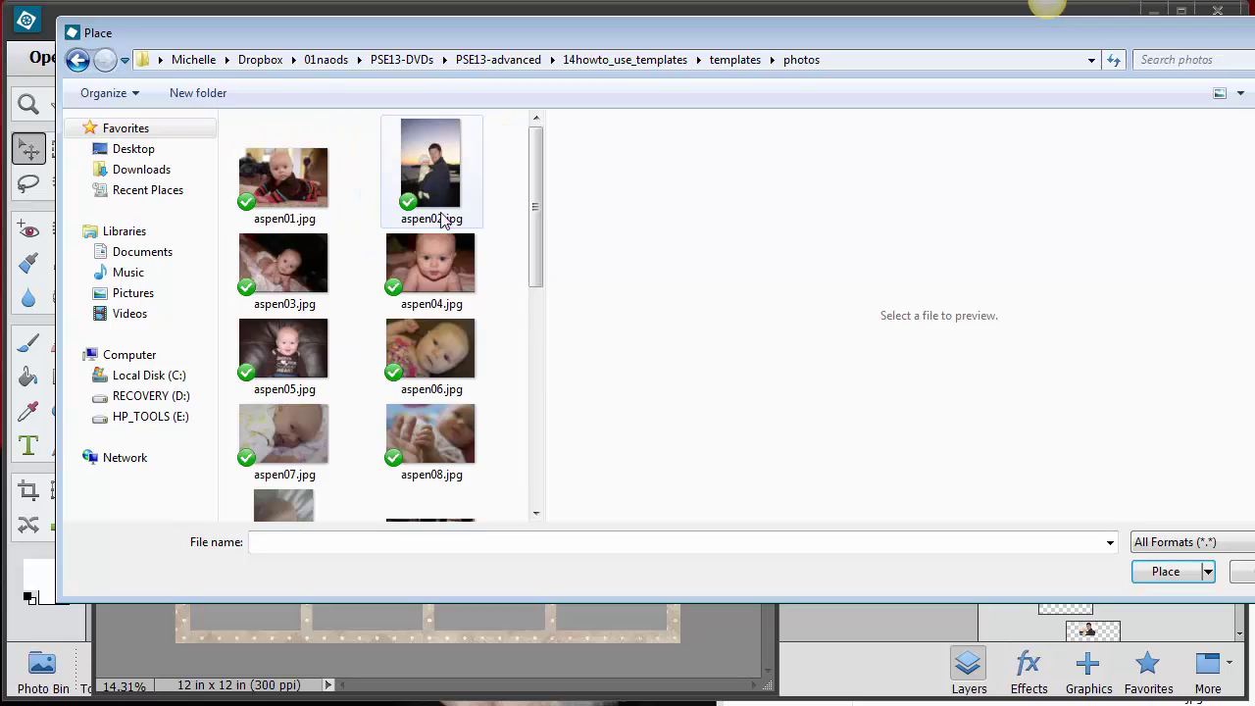
left_click(446, 262)
left_click(1167, 572)
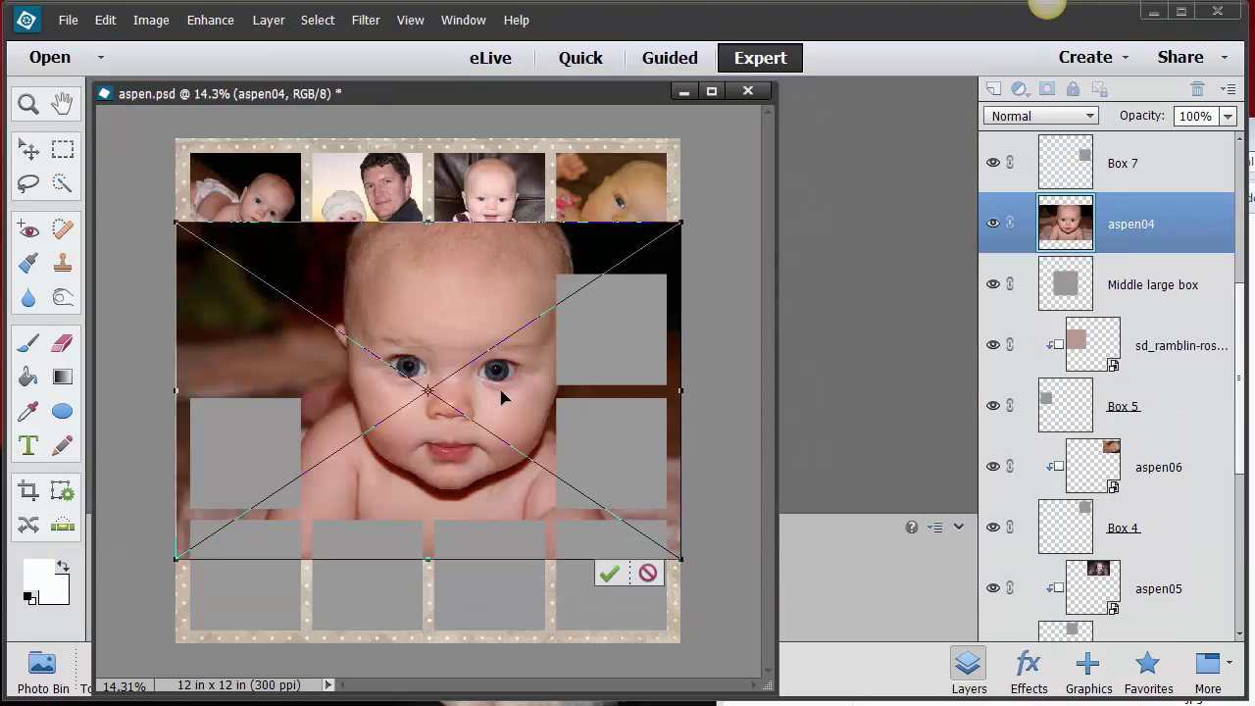
Resize aspen04, Alt-click to clip it into the Middle large box, and shift it left.
left_click_drag(682, 222, 629, 257)
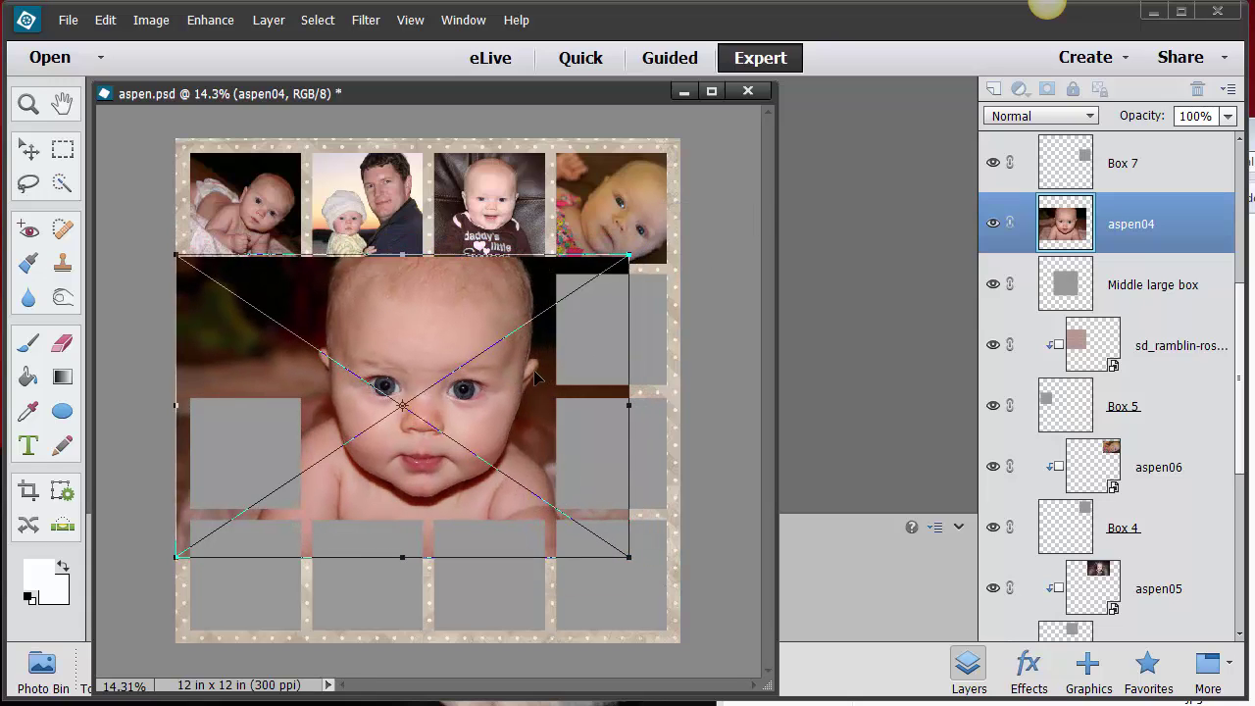
left_click_drag(529, 333, 552, 318)
left_click(580, 558)
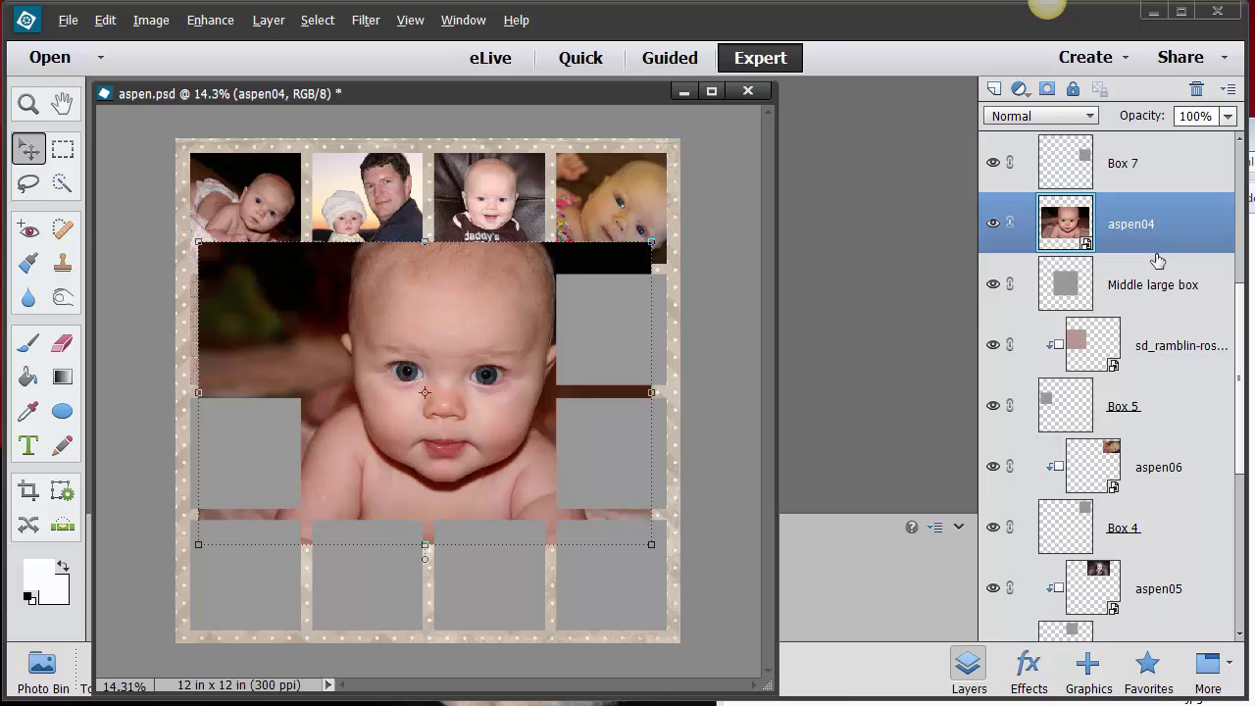
key("alt")
left_click(1184, 250, "alt")
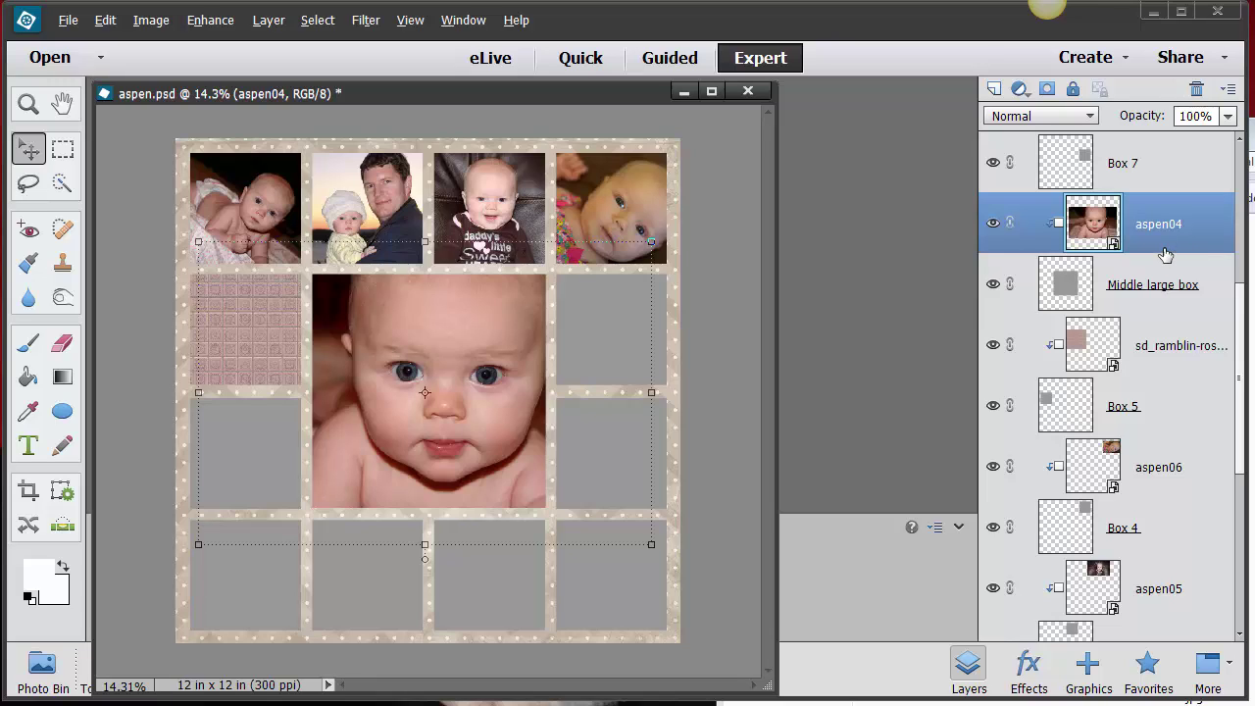
key("alt")
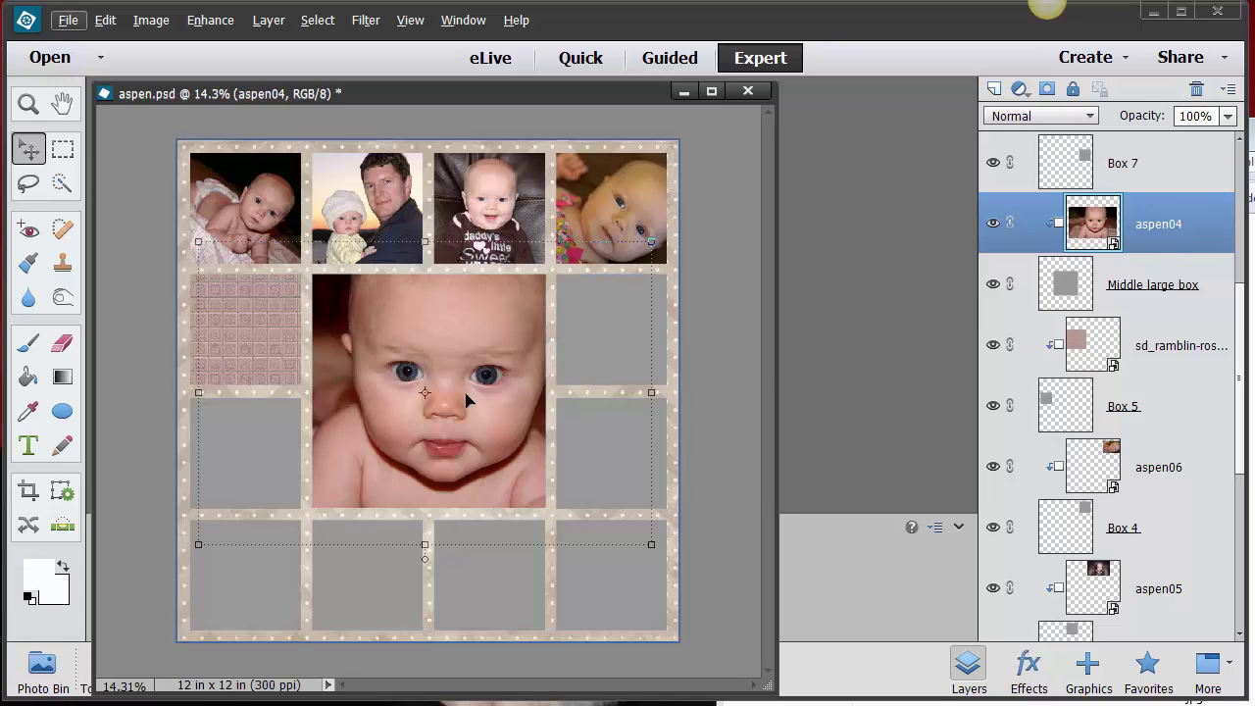
mouse_move(466, 398)
left_mouse_down()
mouse_move(425, 398)
mouse_move(444, 403)
left_mouse_up()
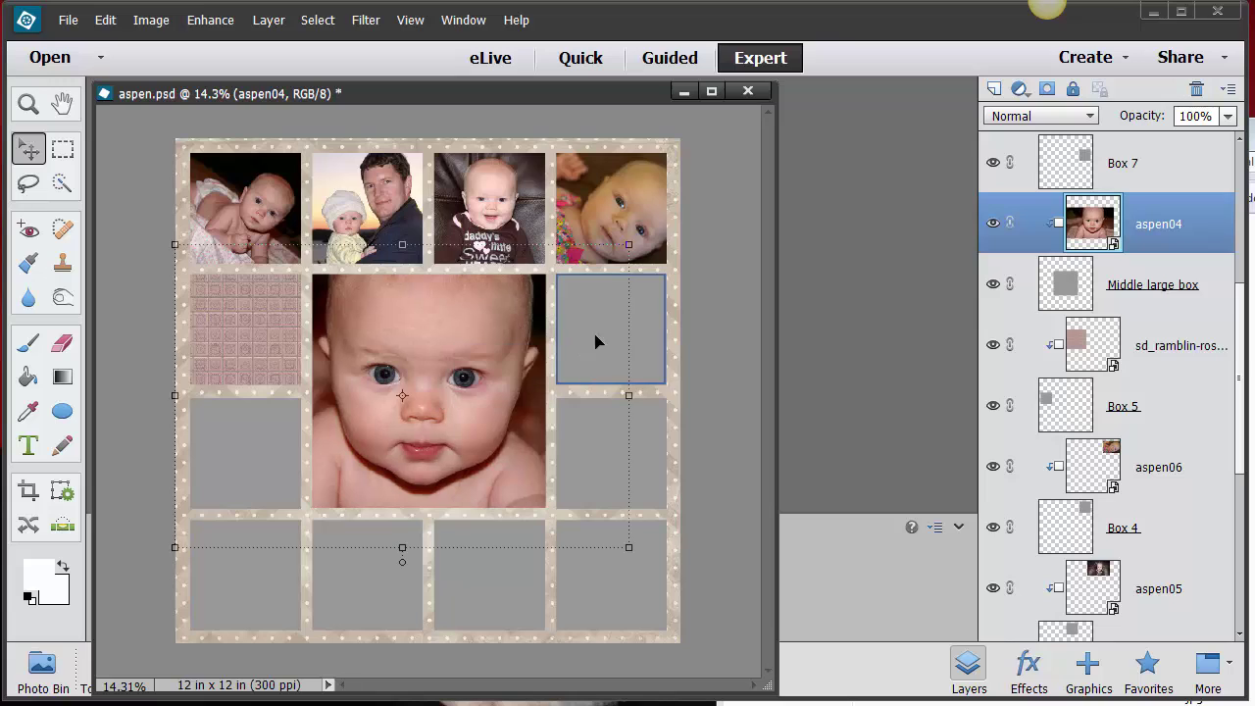
left_click(594, 333)
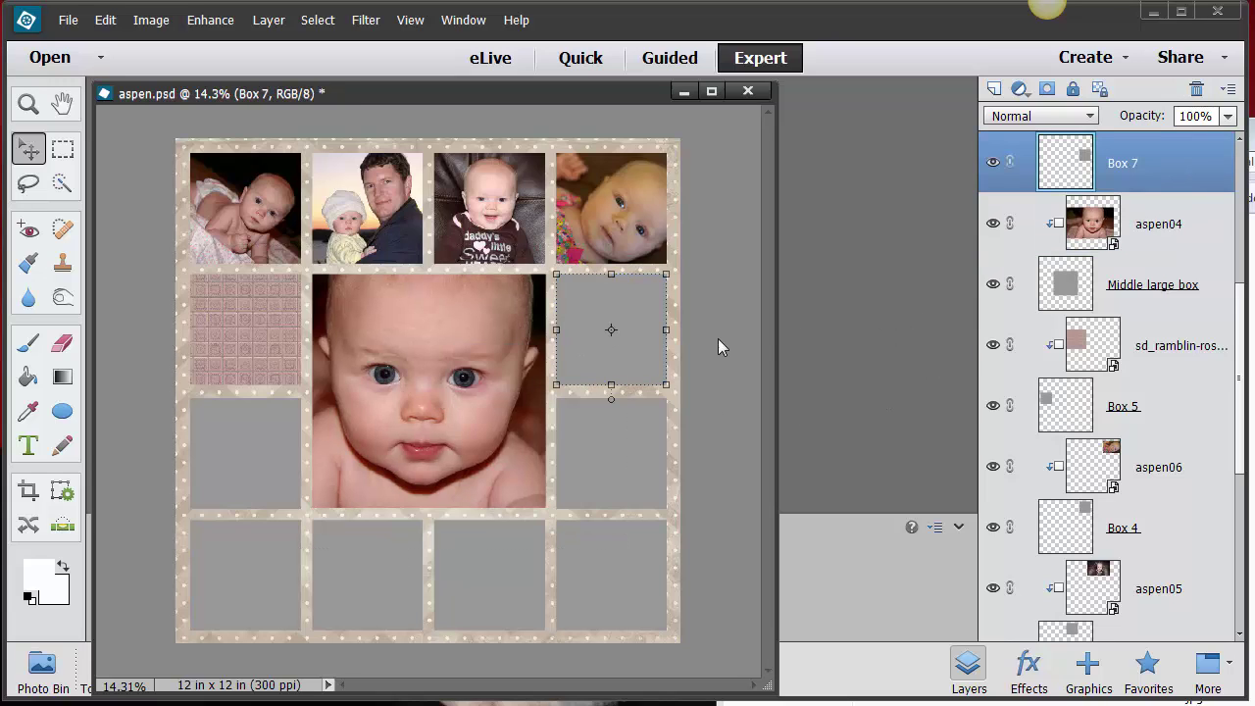
Place aspen07.jpg and scale it down over the box right of the centre photo.
left_click(68, 19)
left_click(84, 294)
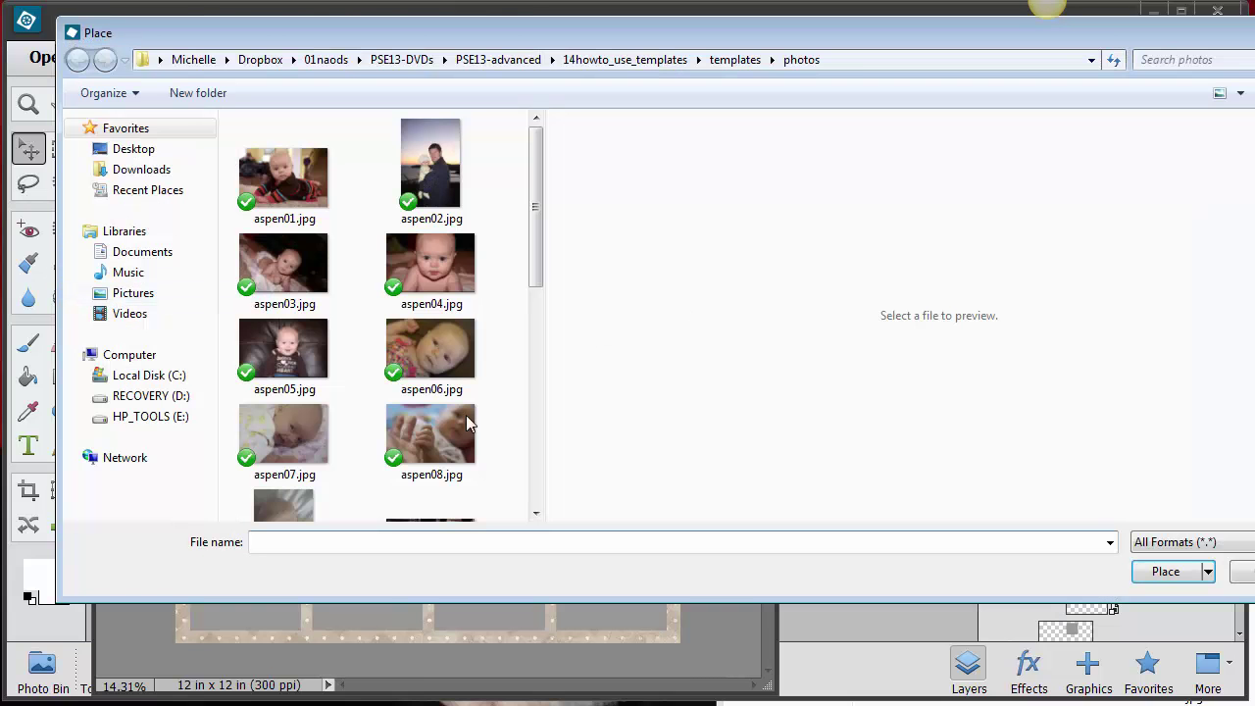
left_click(292, 450)
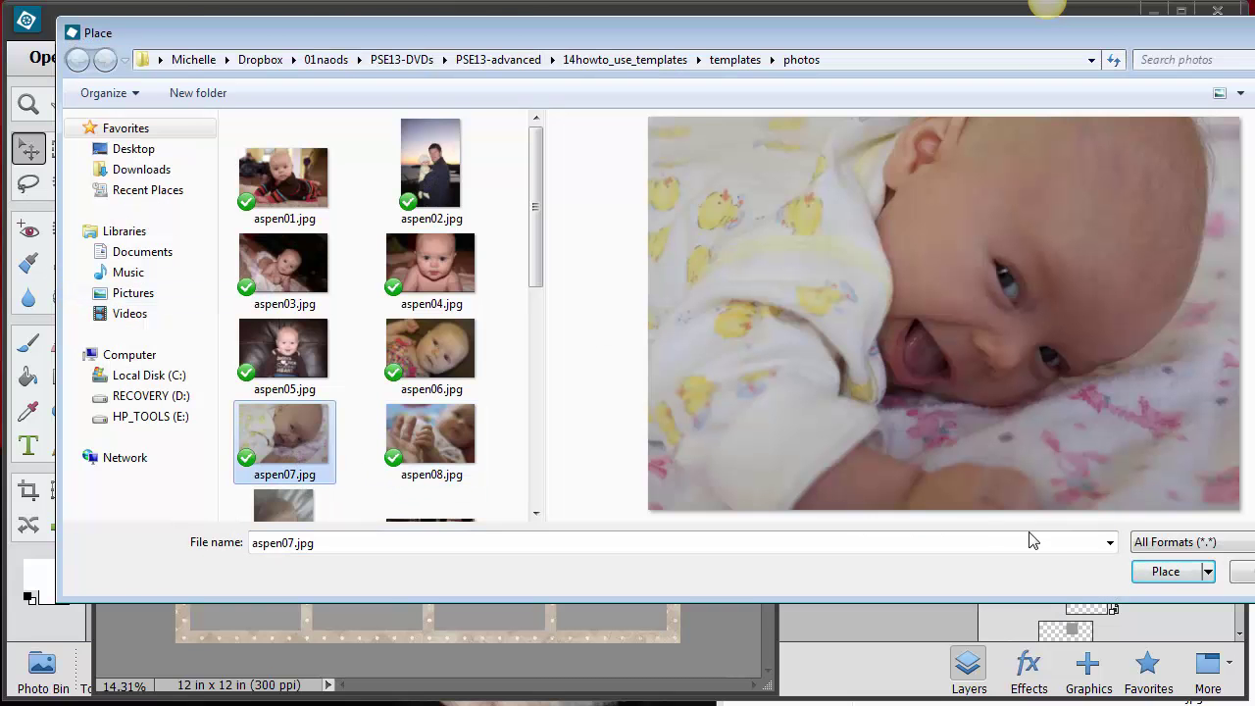
left_click(1166, 572)
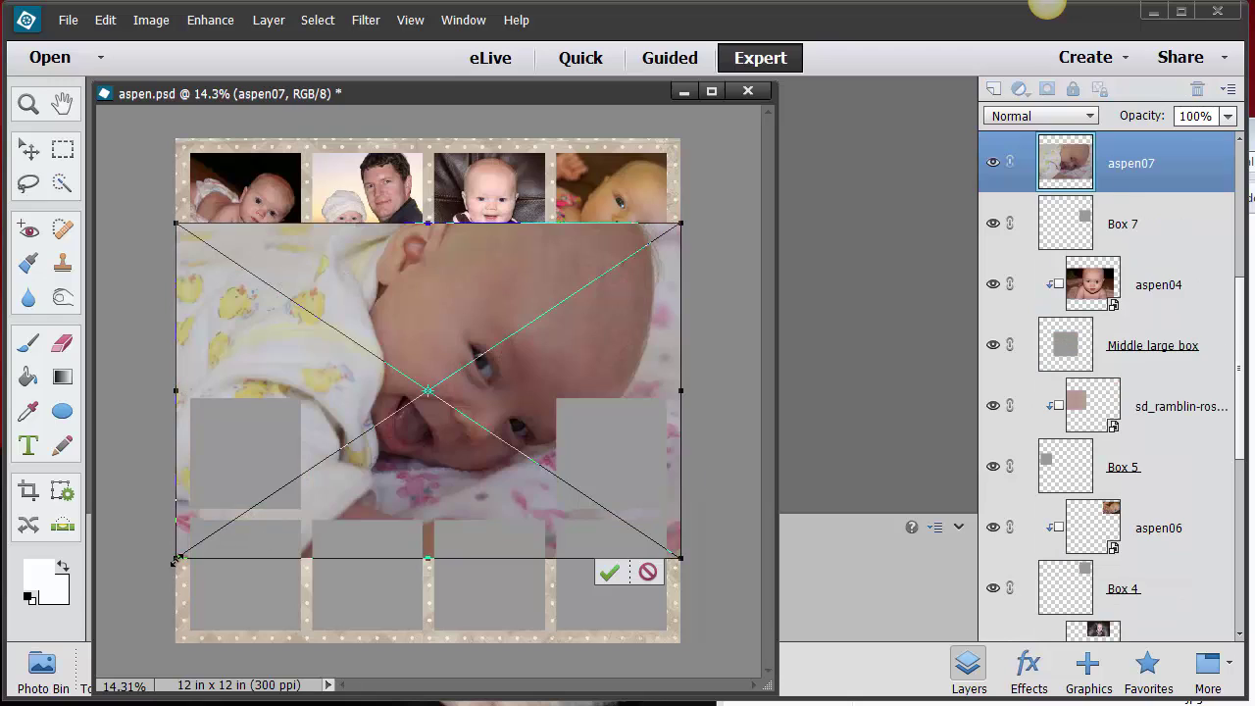
left_click_drag(175, 559, 487, 384)
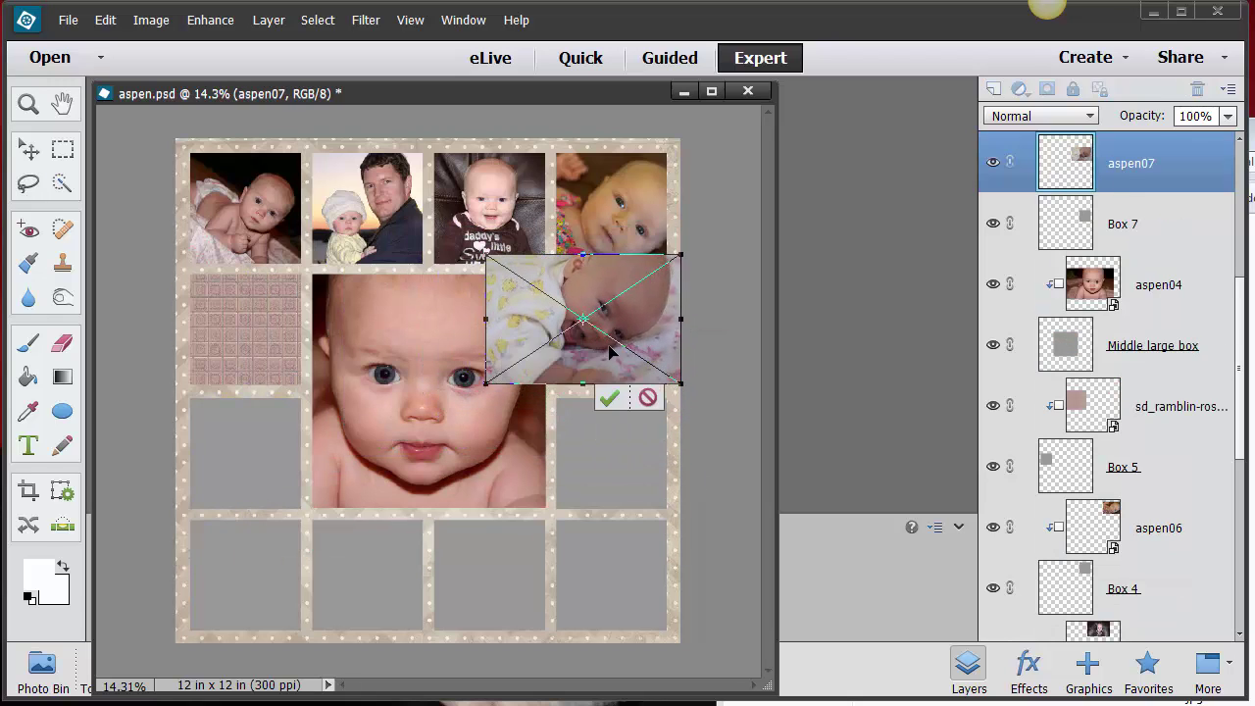
left_click_drag(609, 354, 608, 366)
left_click(605, 413)
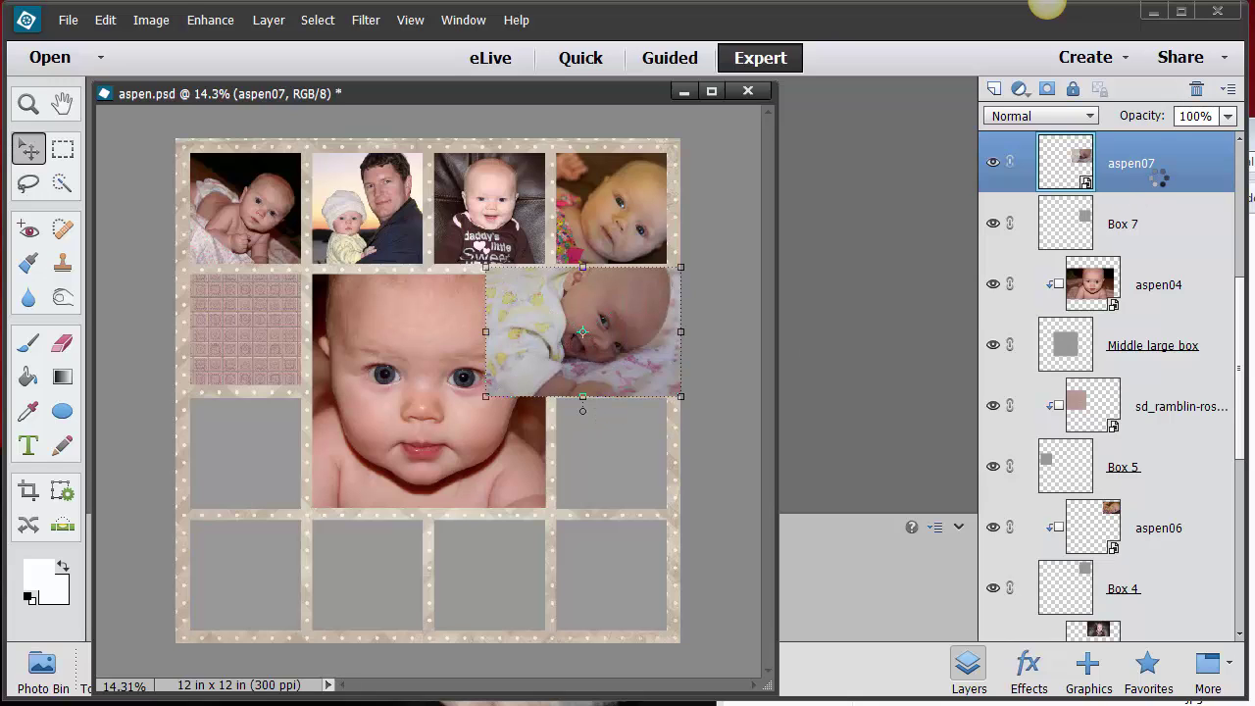
Clip aspen07 into Box 7.
right_click(1167, 180)
left_click(1191, 321)
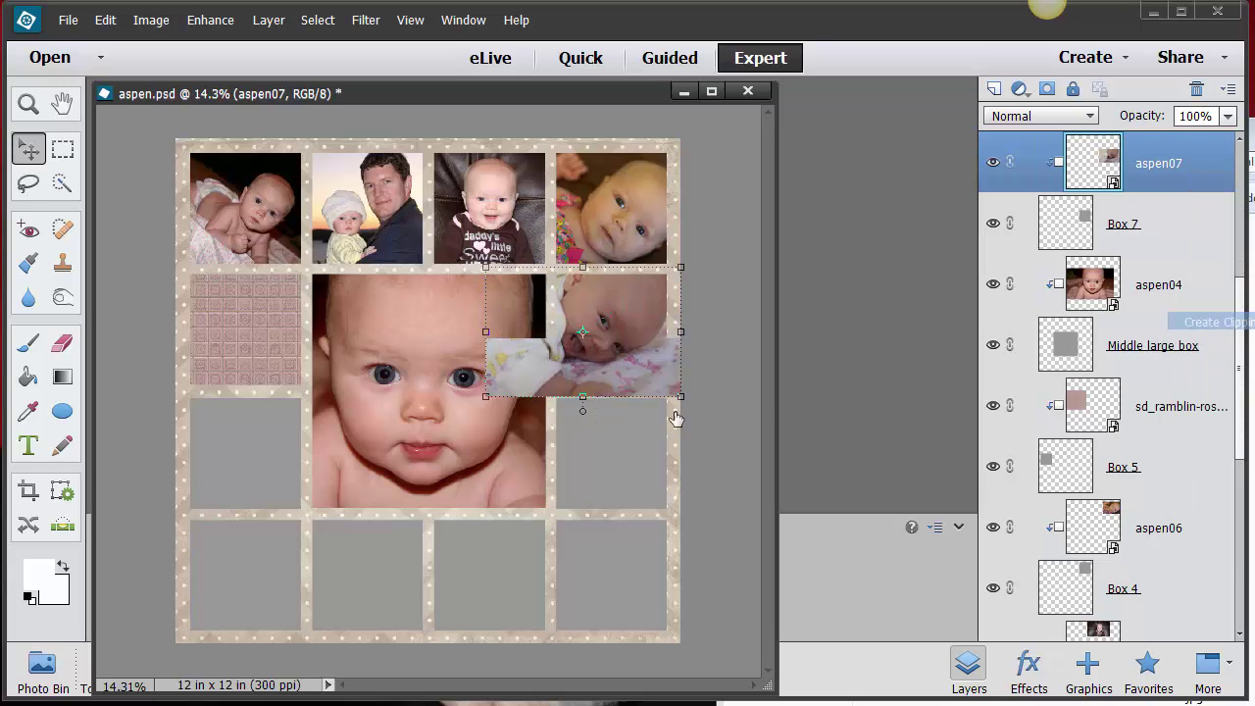
left_click(272, 454)
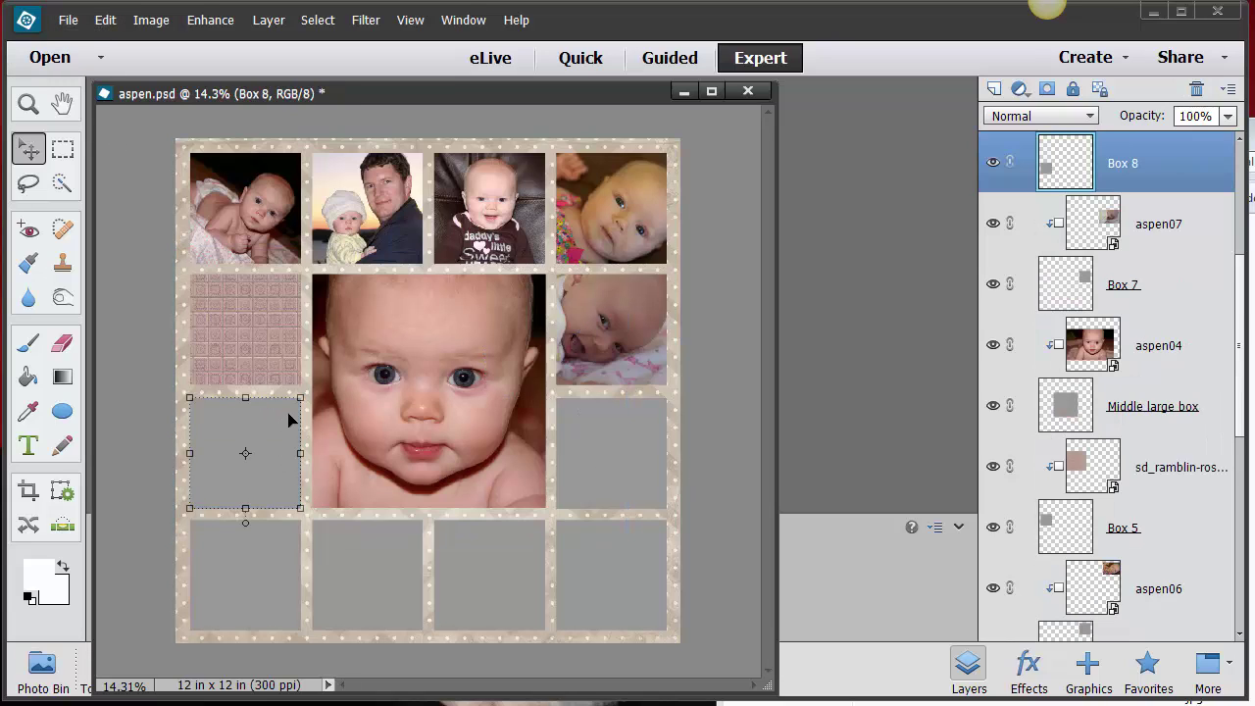
Place sd_heartsong-bird3.png from the SD_Heartsong-Elem1 folder onto the page.
left_click(68, 21)
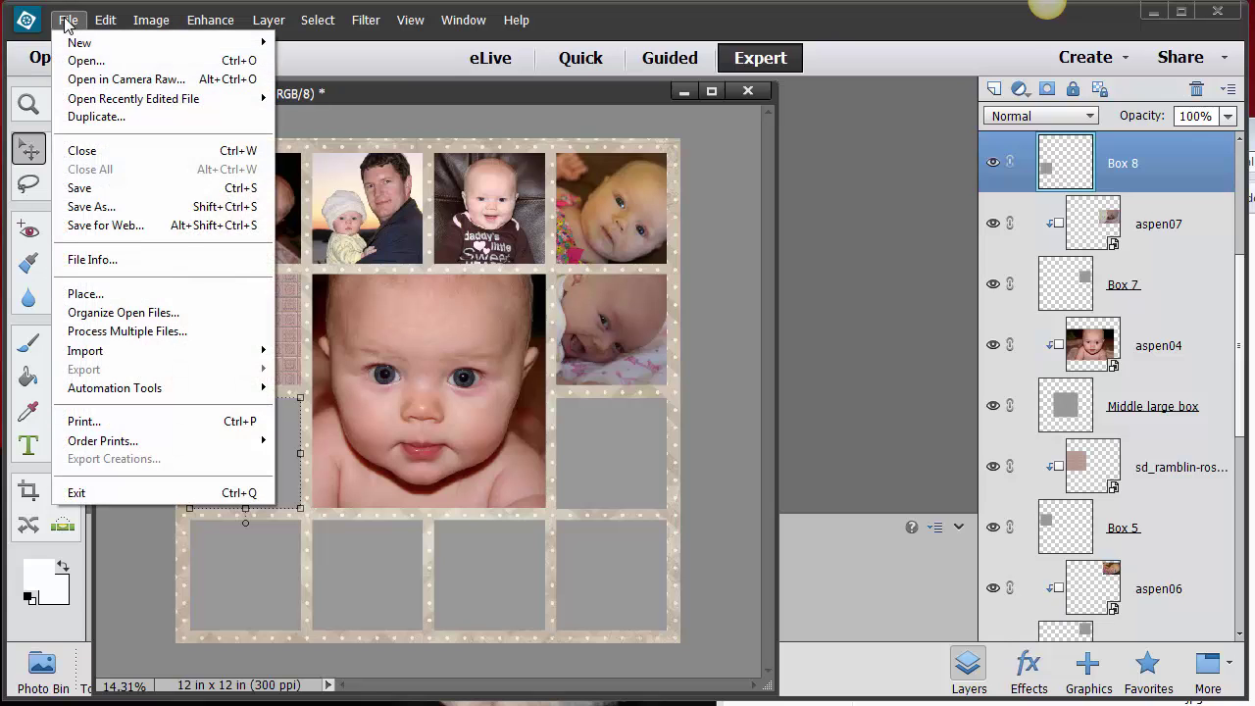
left_click(83, 296)
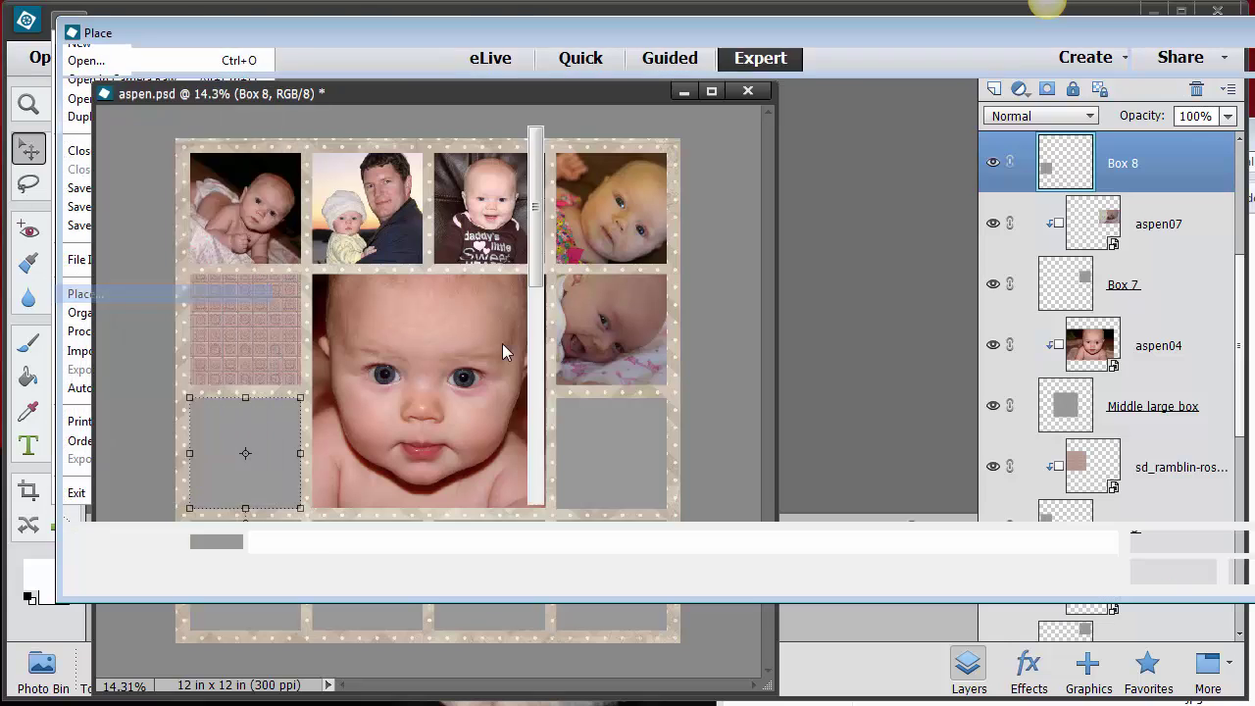
left_click(735, 60)
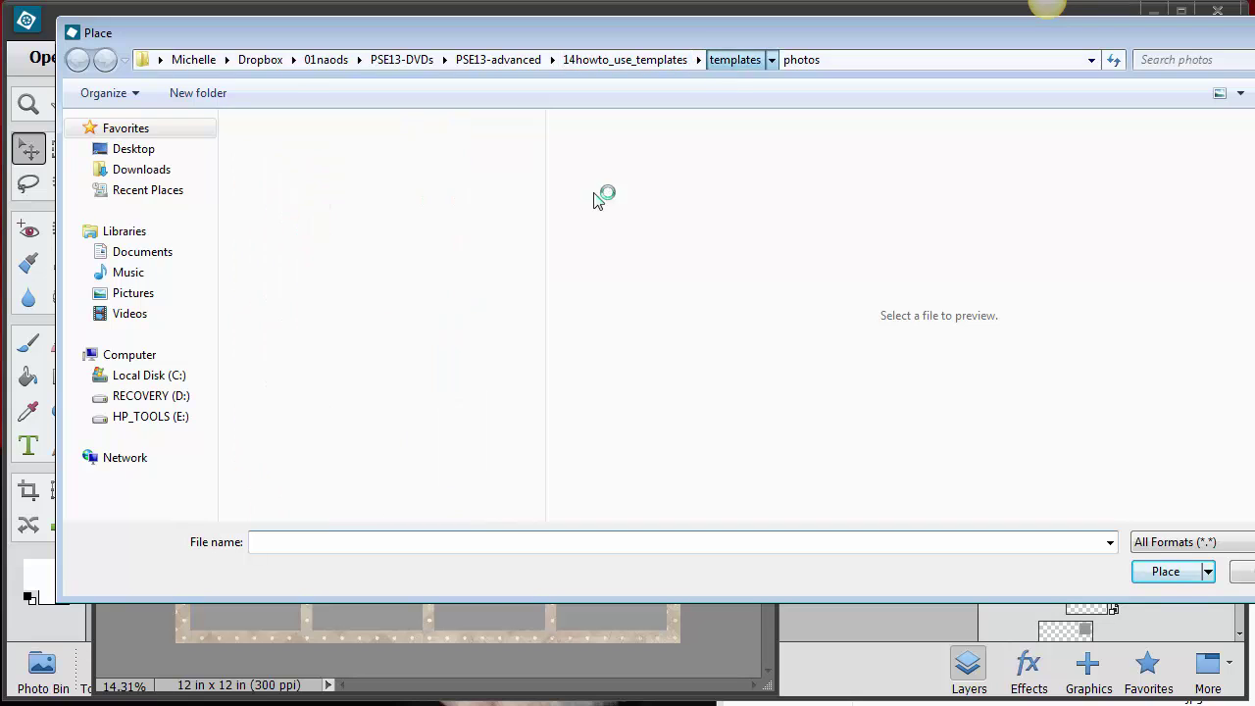
double_click(490, 177)
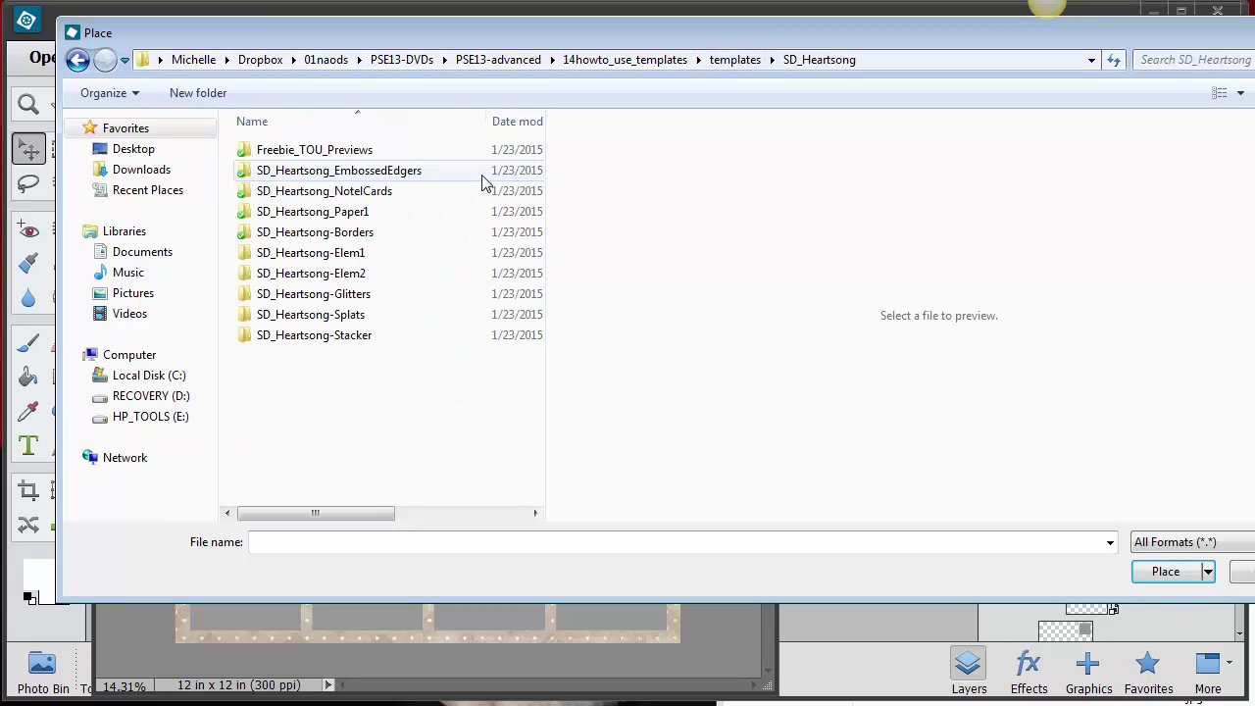
double_click(343, 255)
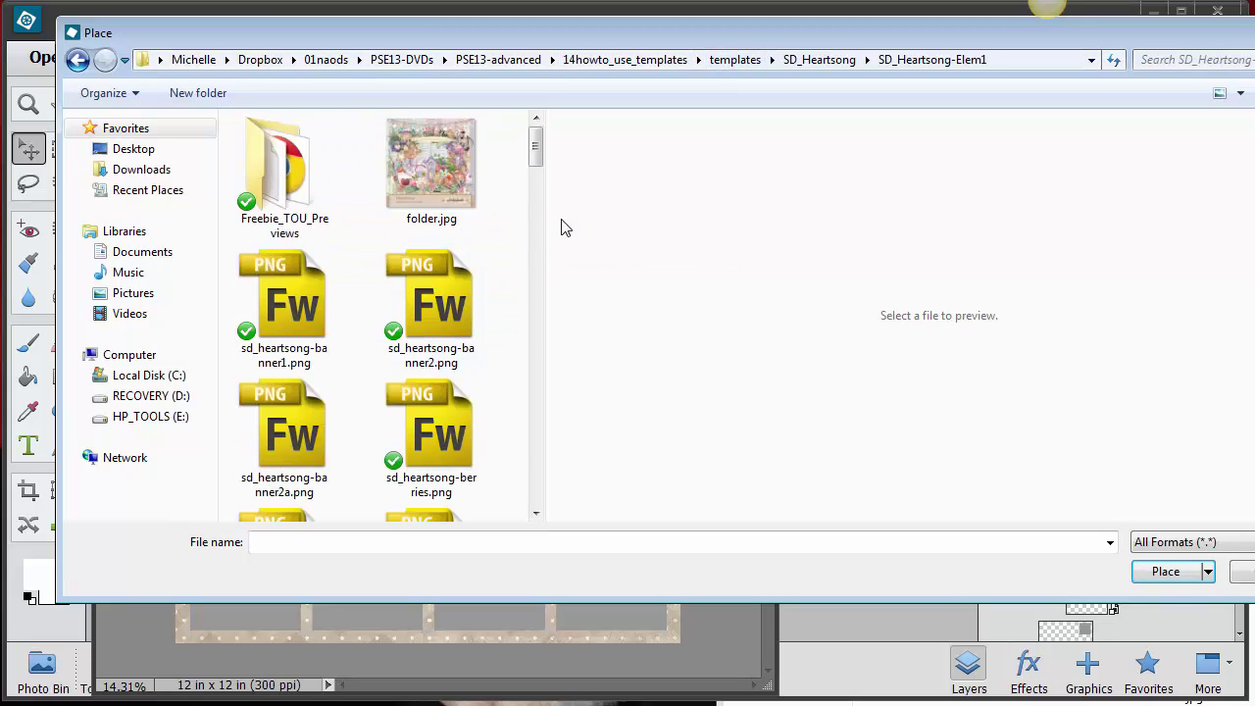
scroll(537, 515, "down", 5)
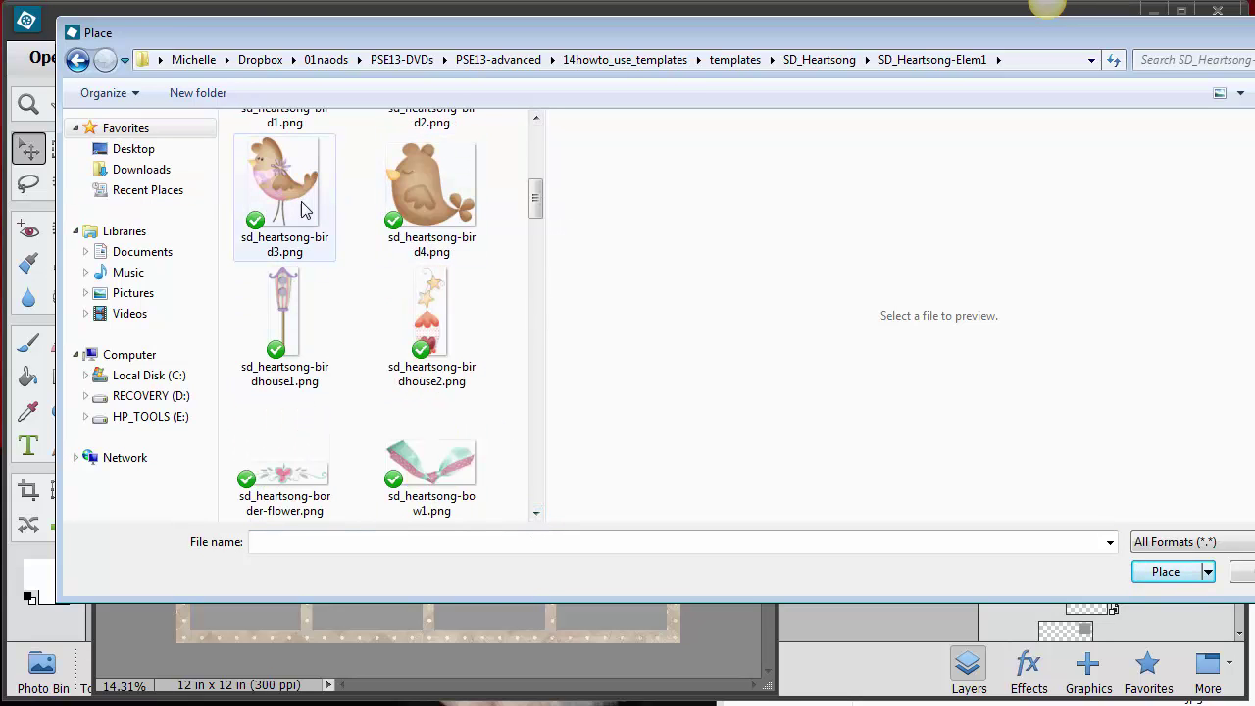
left_click(289, 201)
left_click(1165, 572)
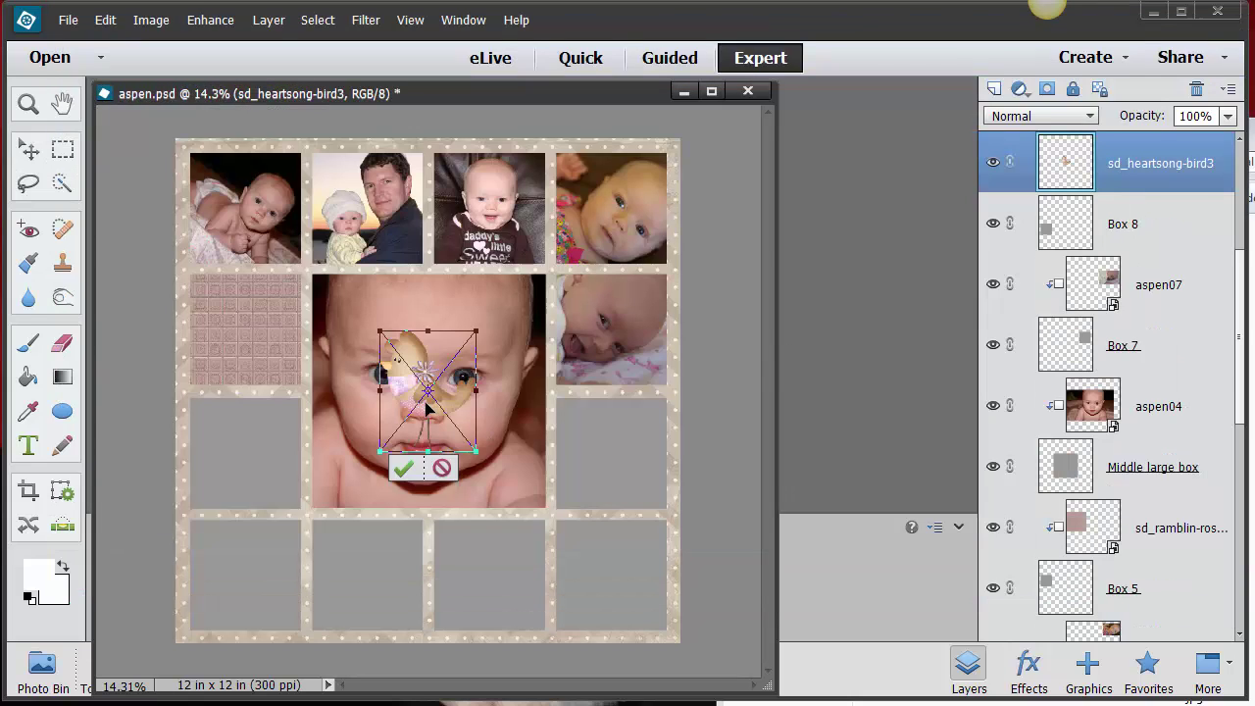
Scale the bird down and commit it on the centre photo's lower-right edge.
left_click_drag(427, 407, 562, 264)
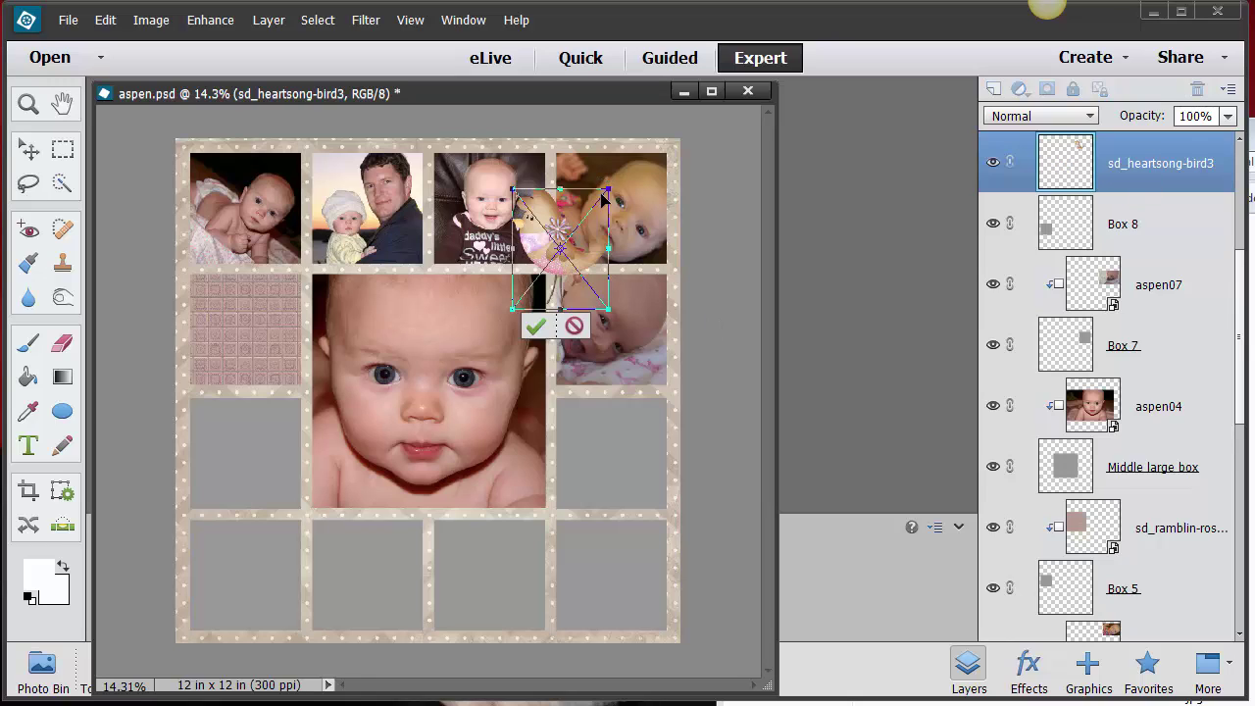
left_click_drag(602, 194, 581, 224)
left_click_drag(547, 267, 546, 498)
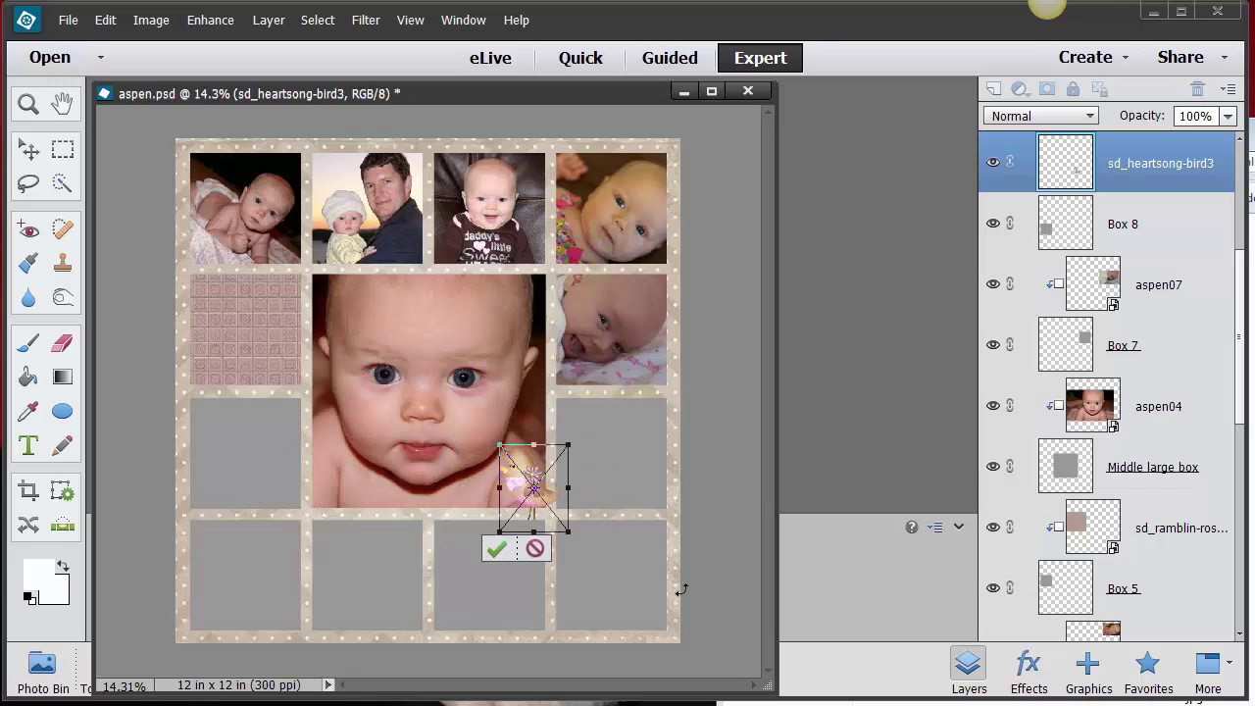
left_click(496, 549)
left_click(1030, 667)
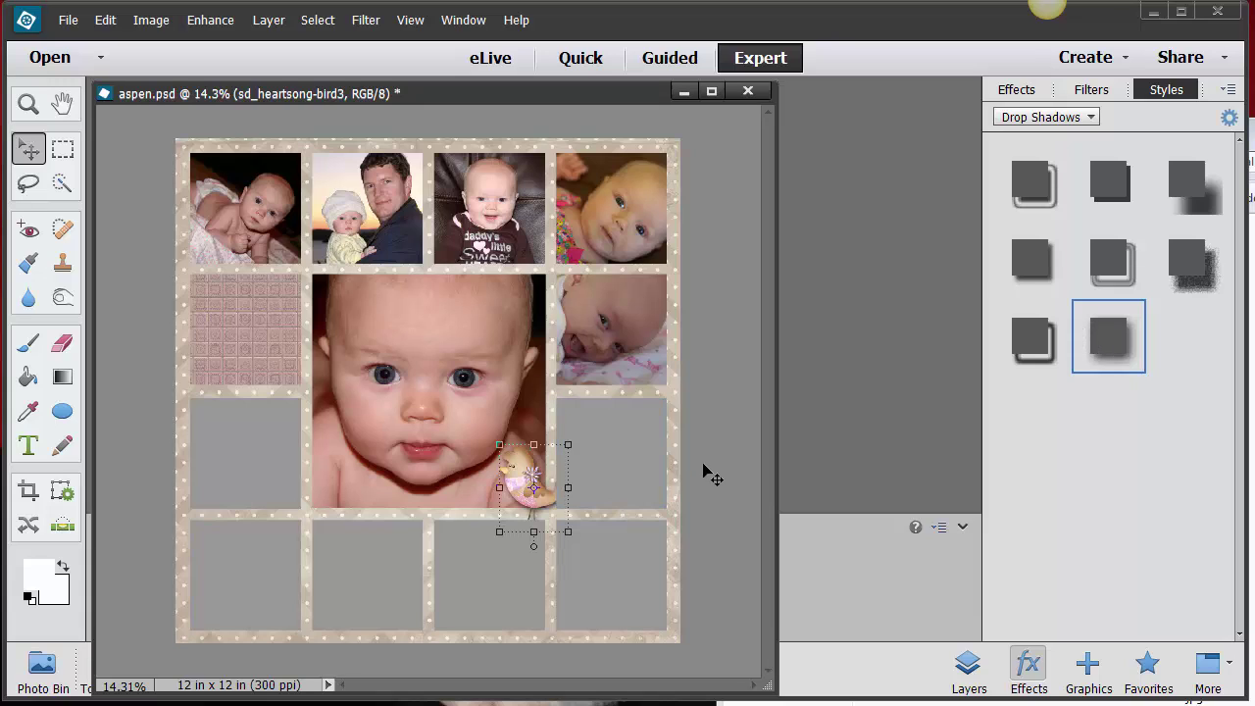
Apply the soft drop shadow style to the aspen07 photo on the Box 7 layer.
left_click(625, 608)
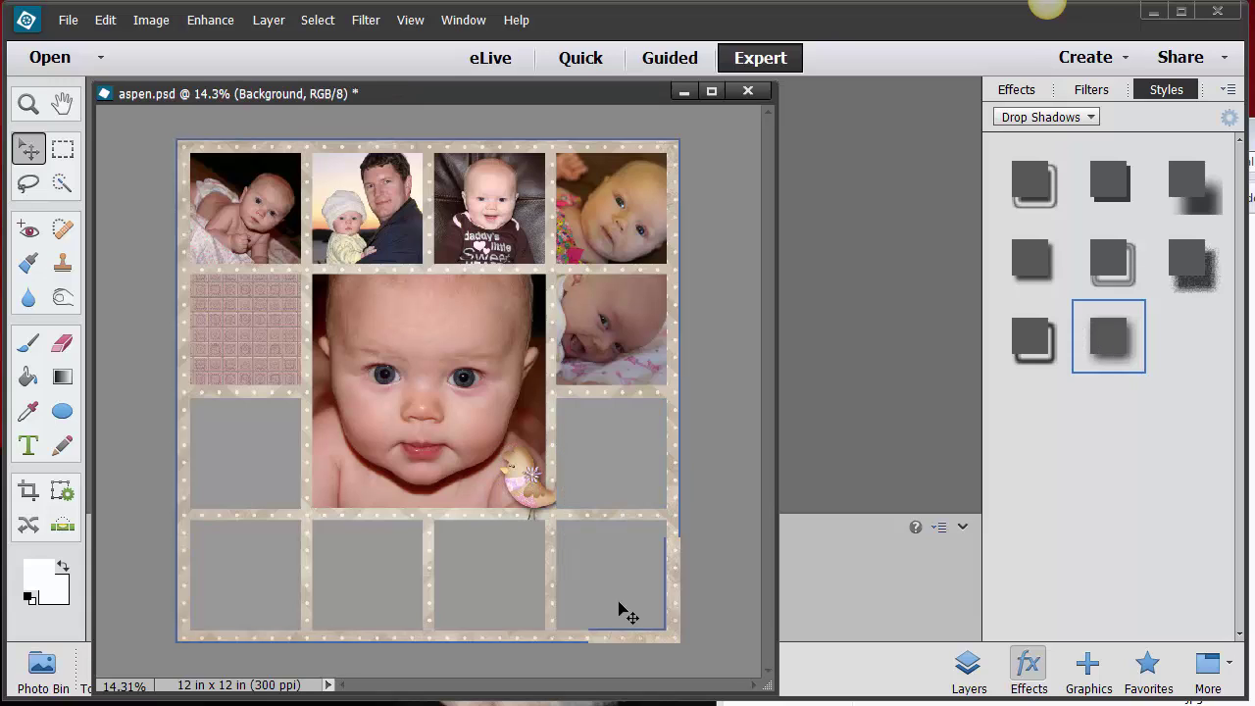
left_click(495, 206)
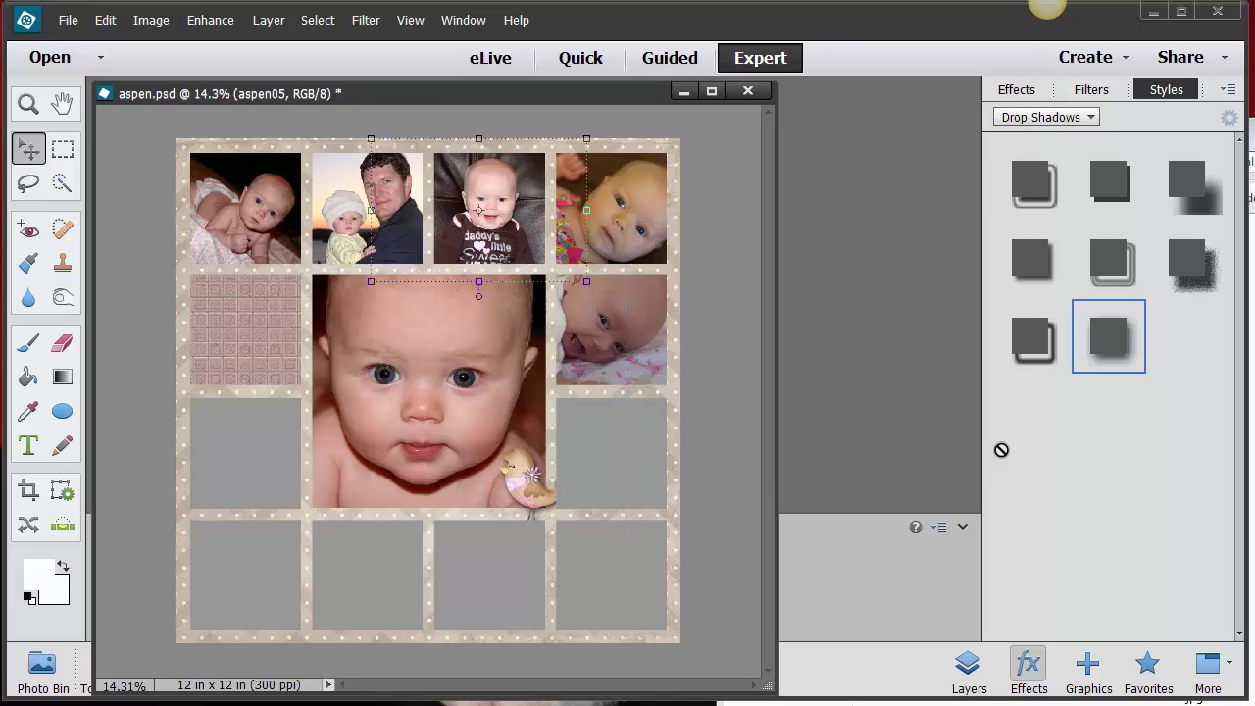
left_click(968, 665)
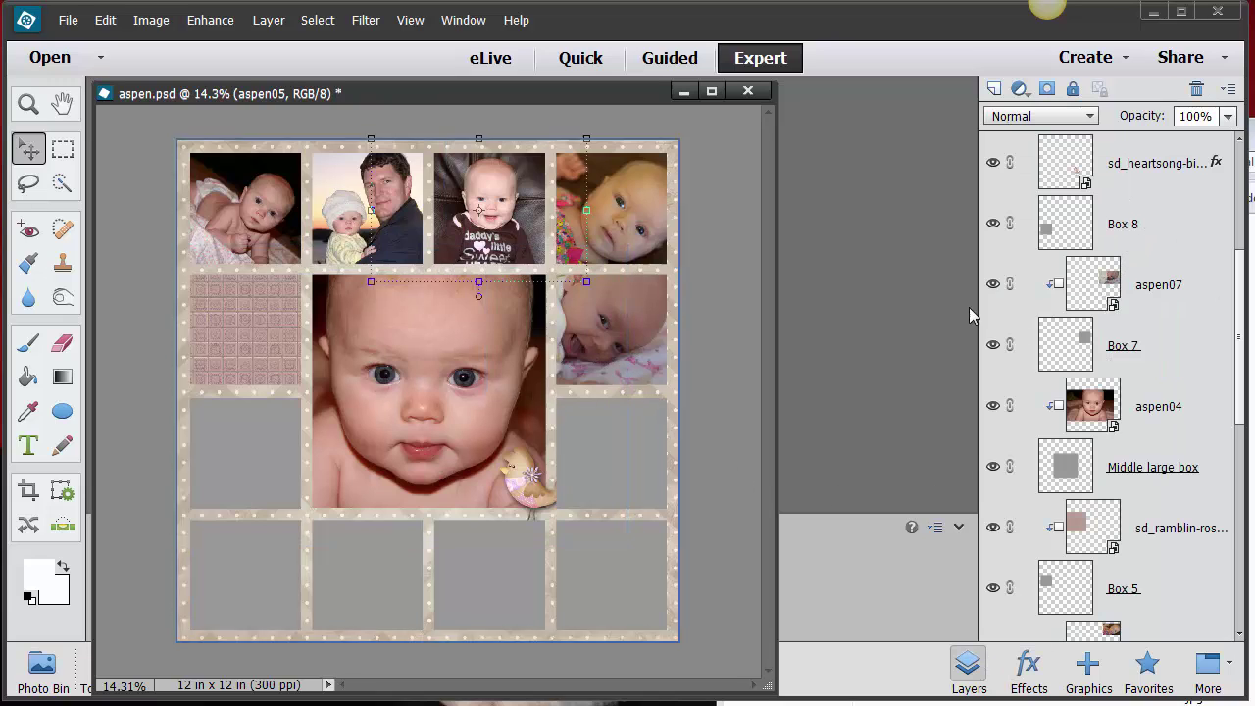
left_click(1149, 346)
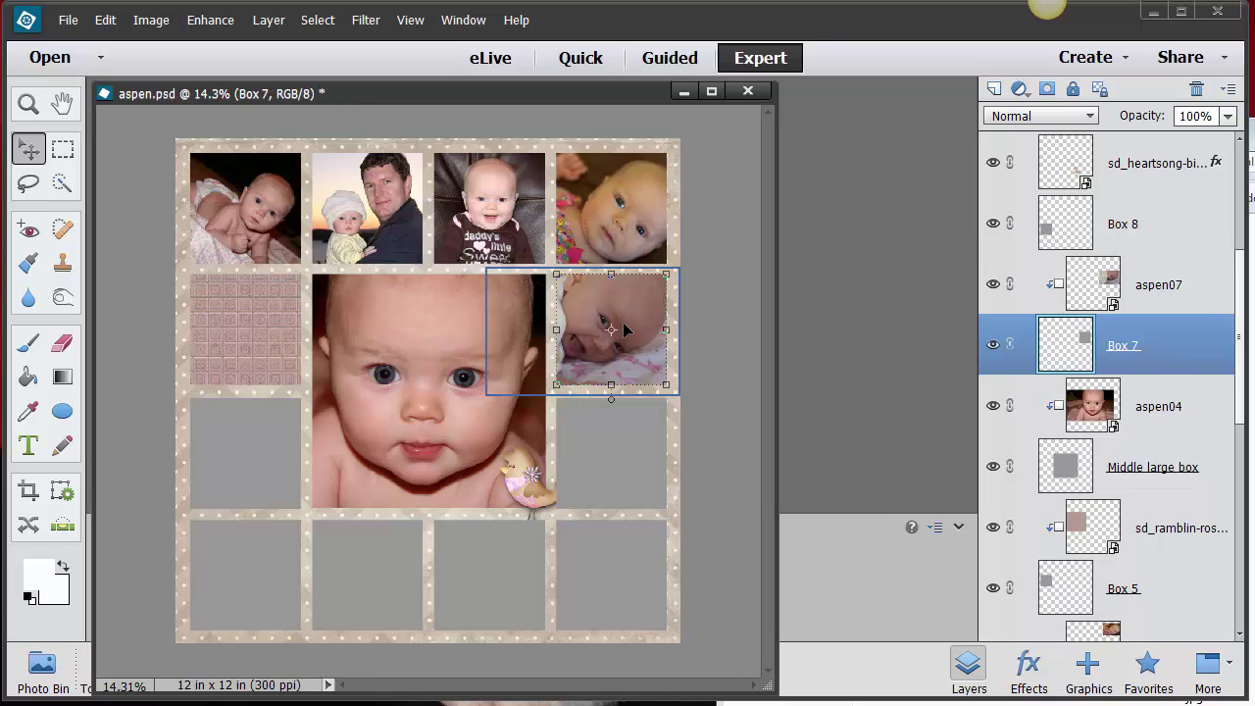
left_click(1027, 665)
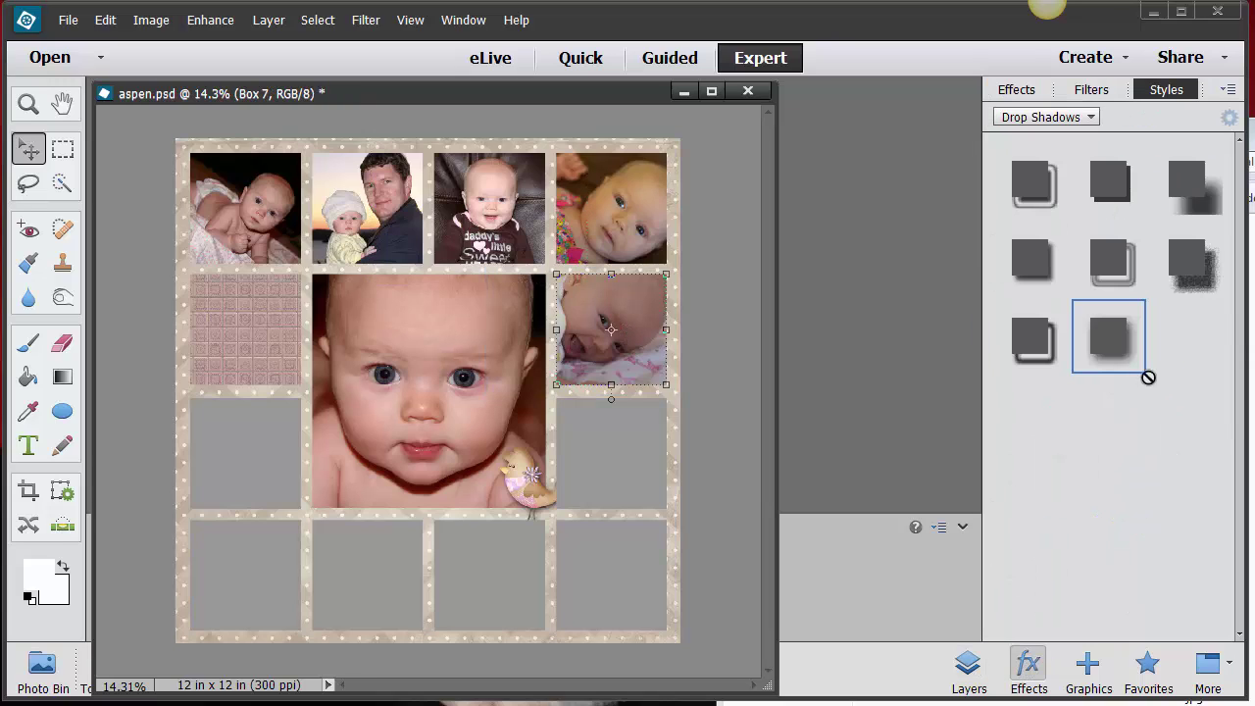
left_click(1105, 344)
left_click(730, 361)
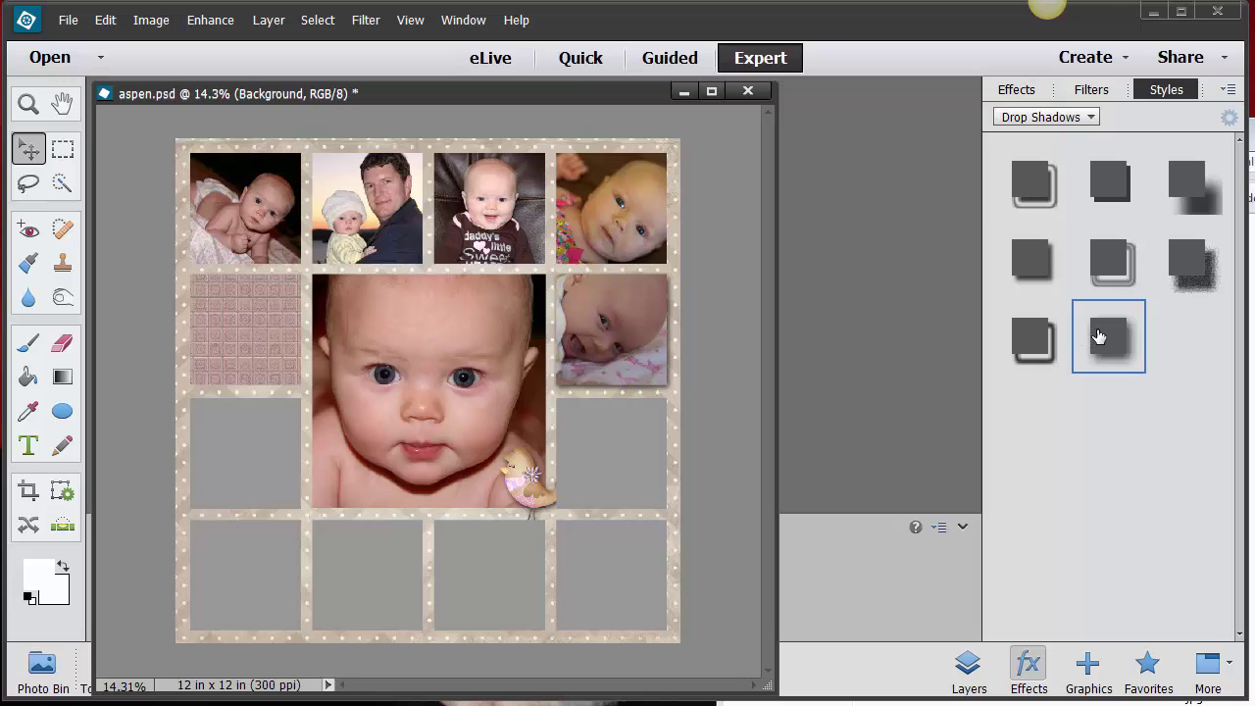
Select the Middle large box layer holding the centre photo.
left_click(265, 20)
mouse_move(310, 310)
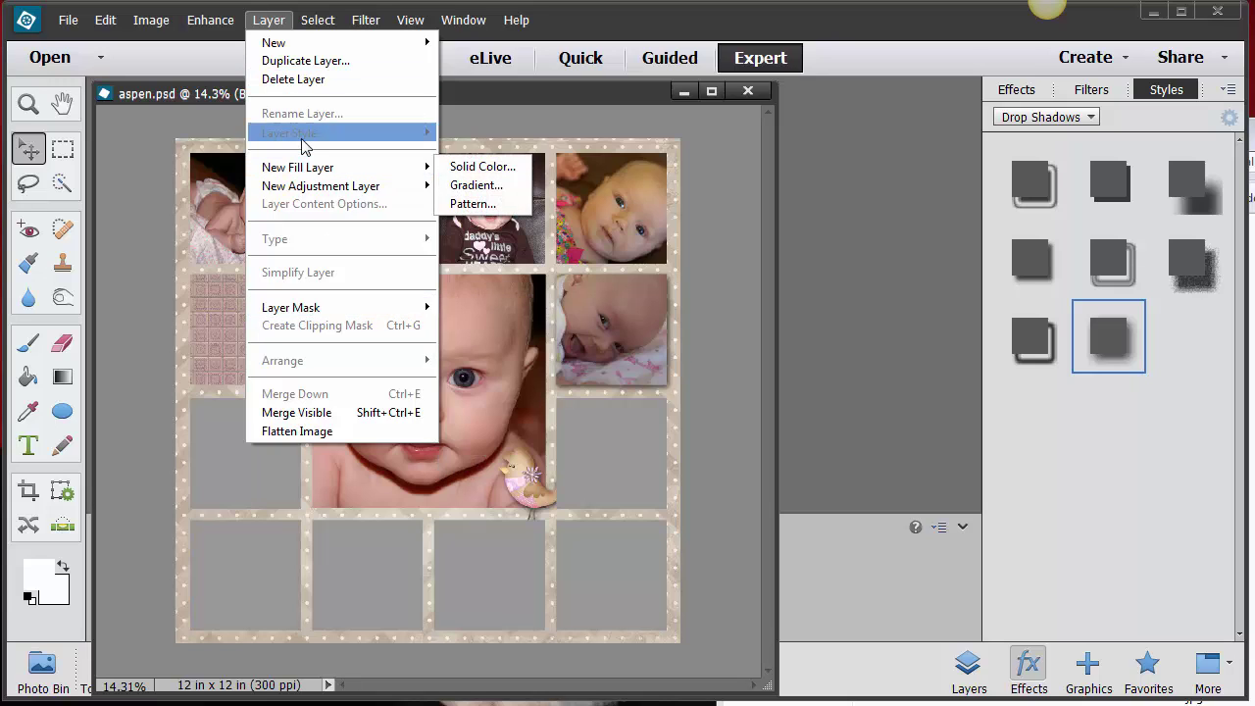
left_click(970, 666)
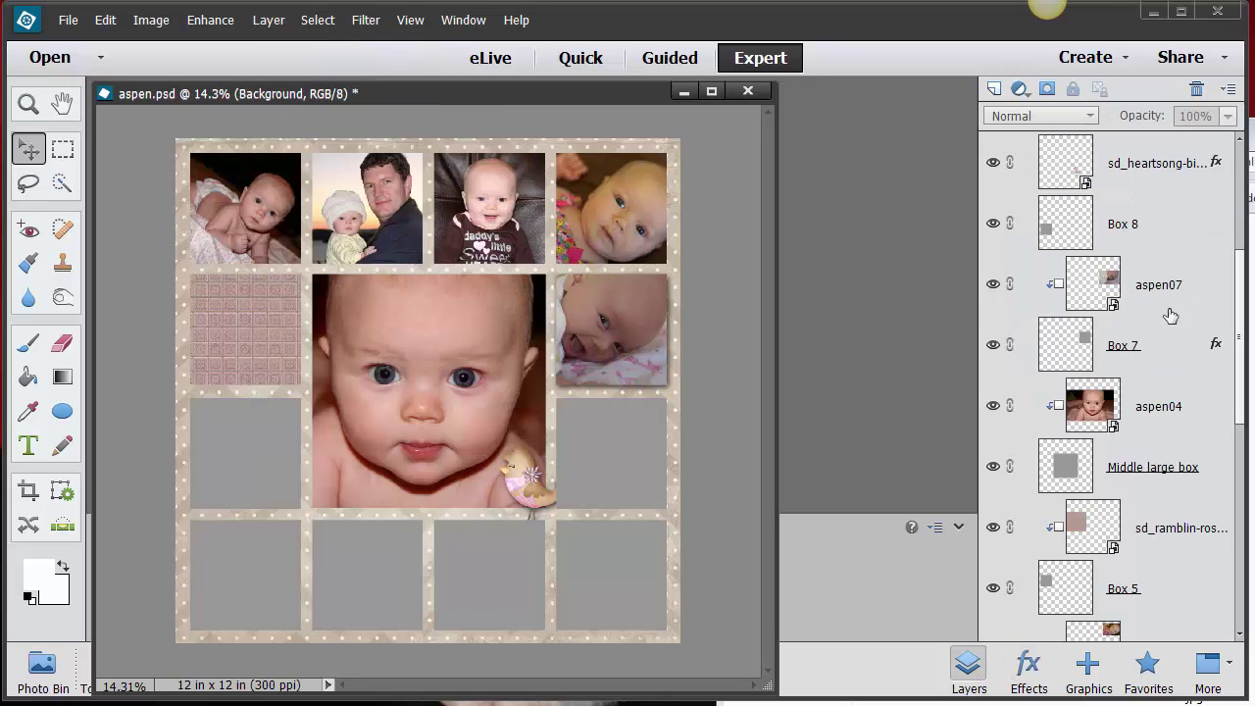
left_click(1134, 459)
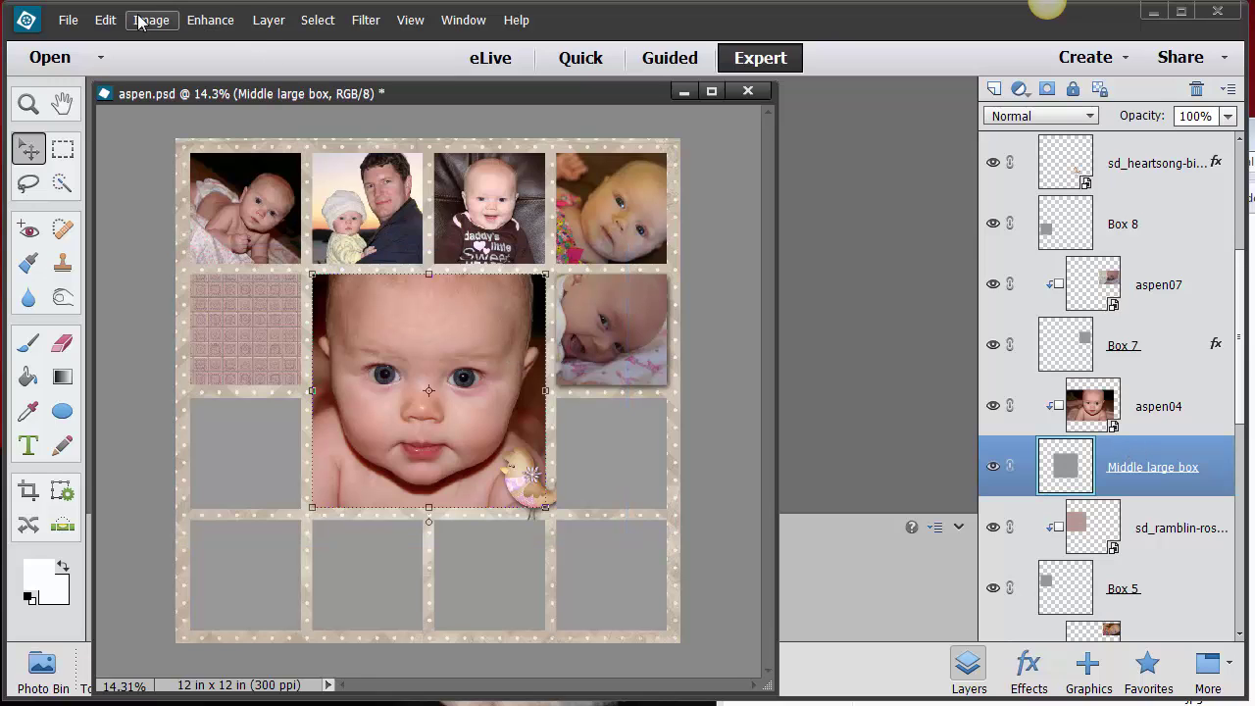
In Style Settings, add a 29 px stroke positioned inside the centre photo's edge.
left_click(269, 20)
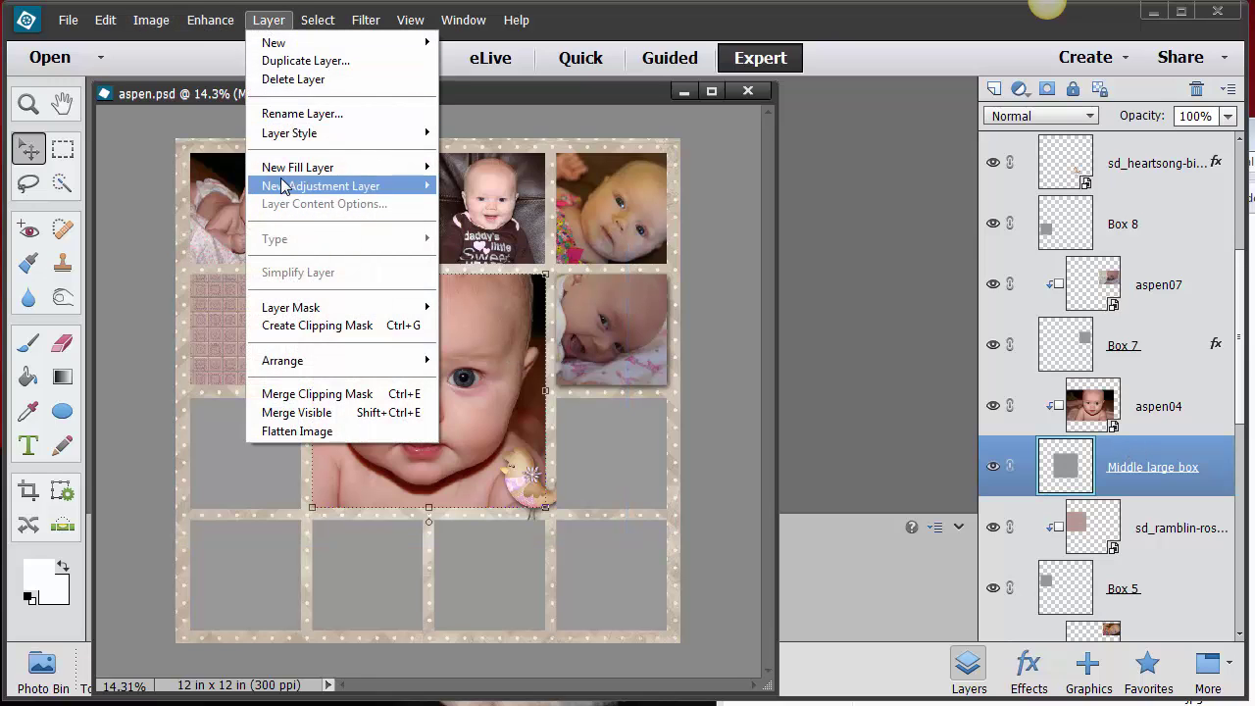
mouse_move(282, 135)
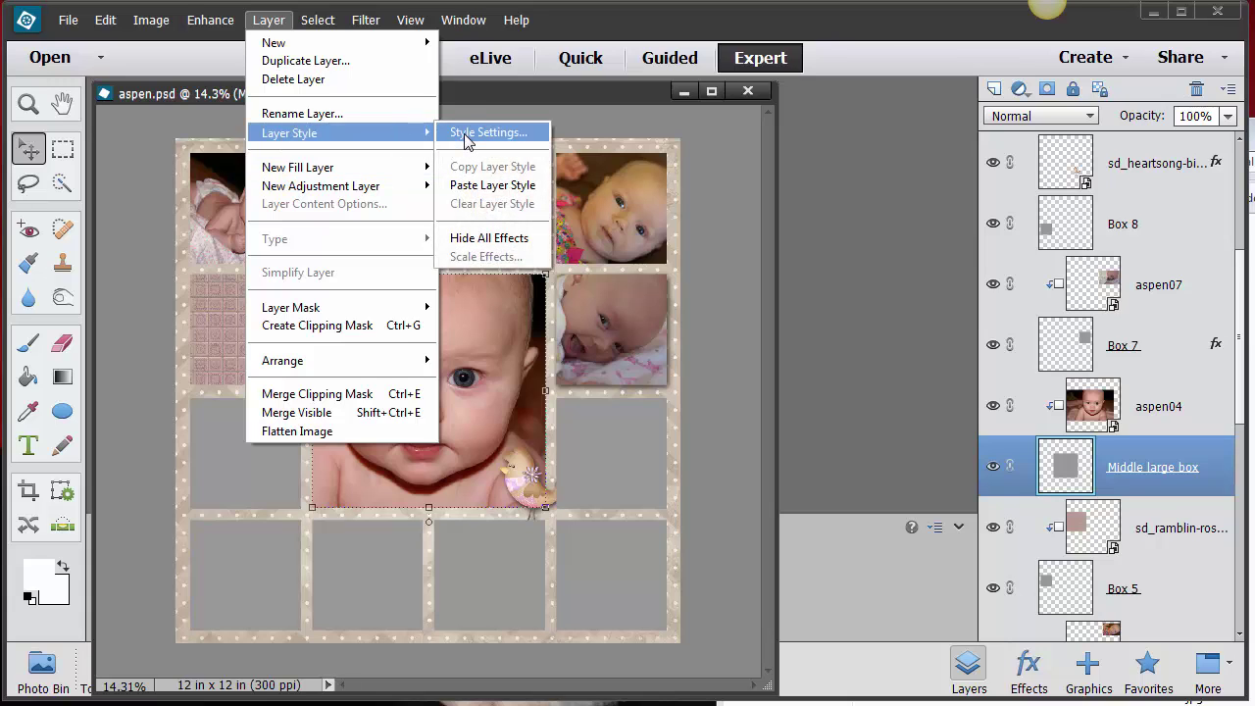
left_click(466, 135)
left_click(890, 329)
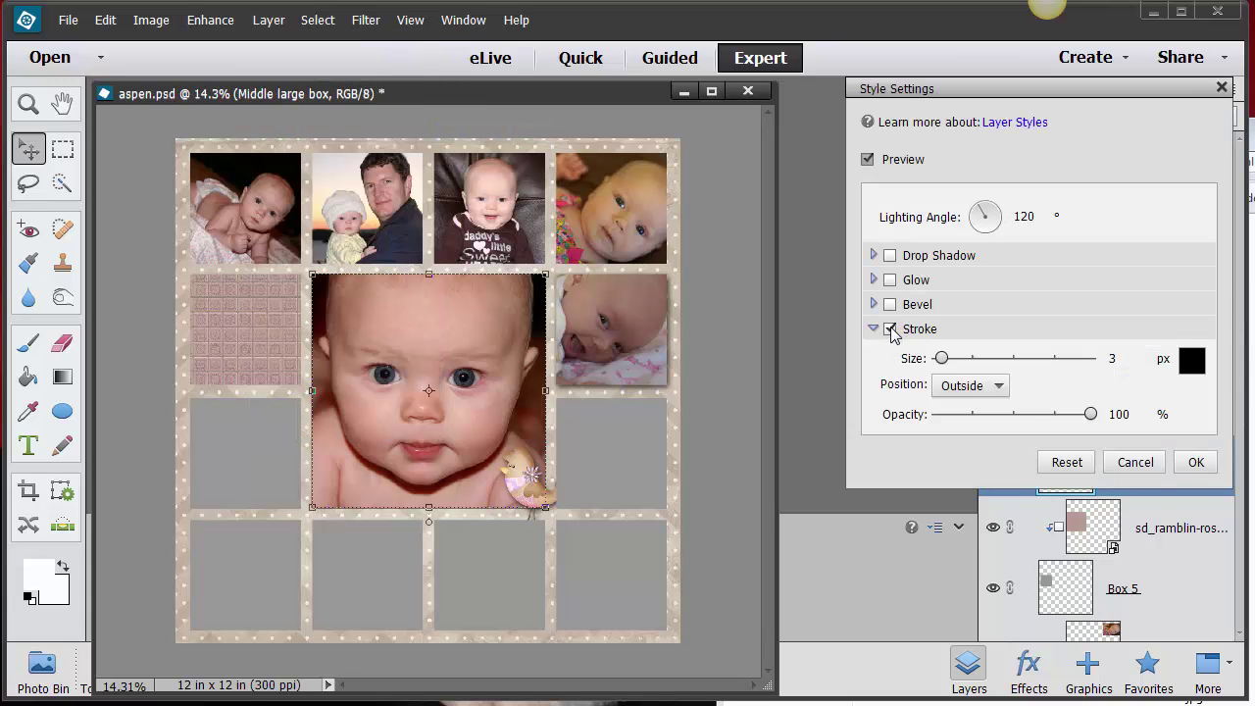
left_click_drag(942, 360, 957, 359)
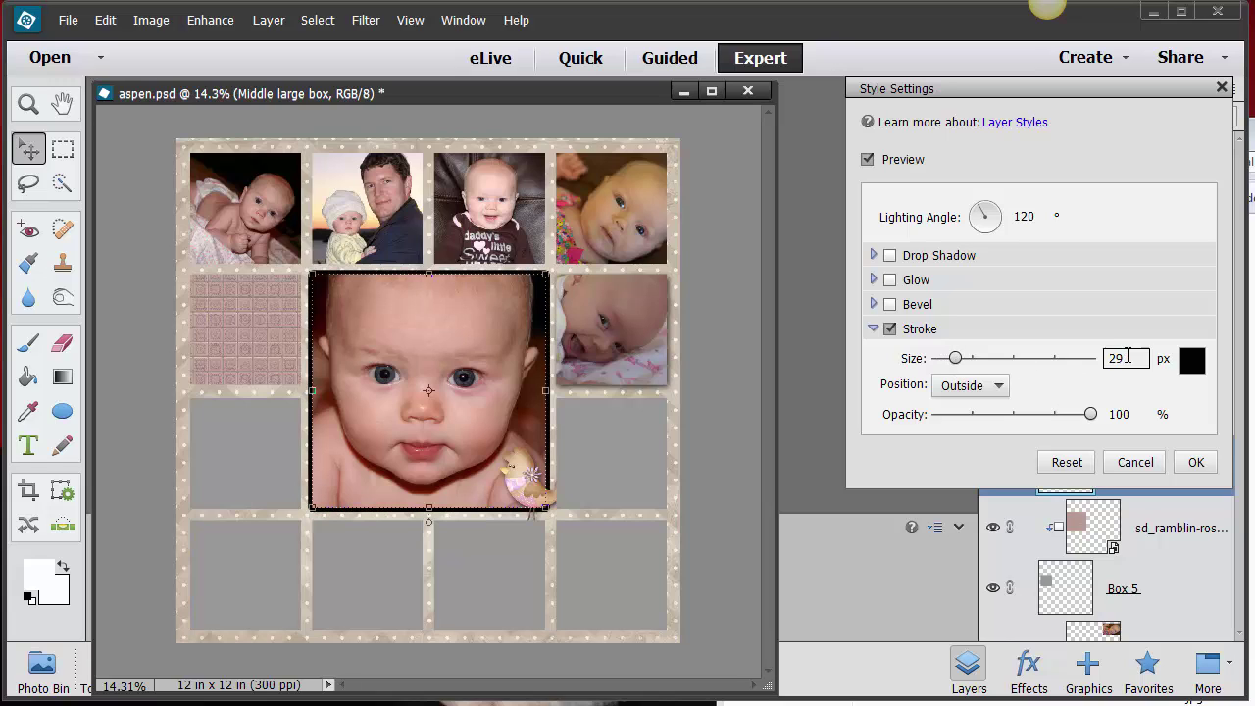
left_click(1001, 391)
left_click(986, 418)
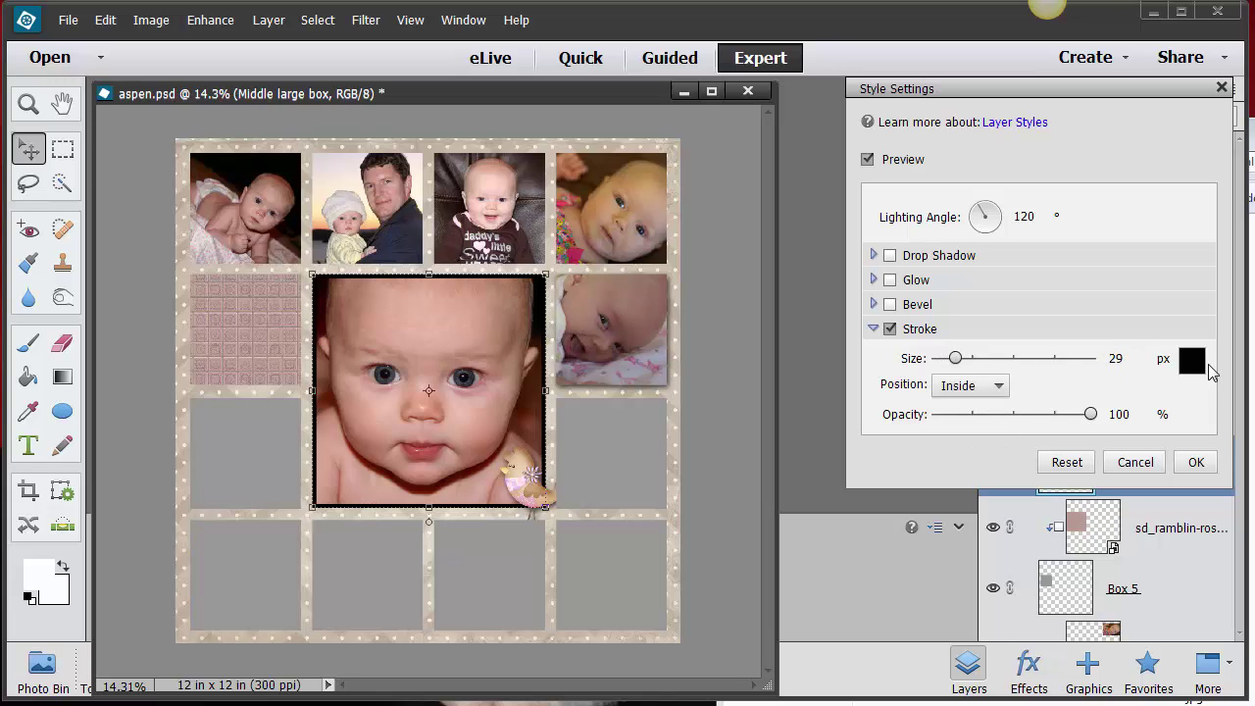
left_click(1192, 360)
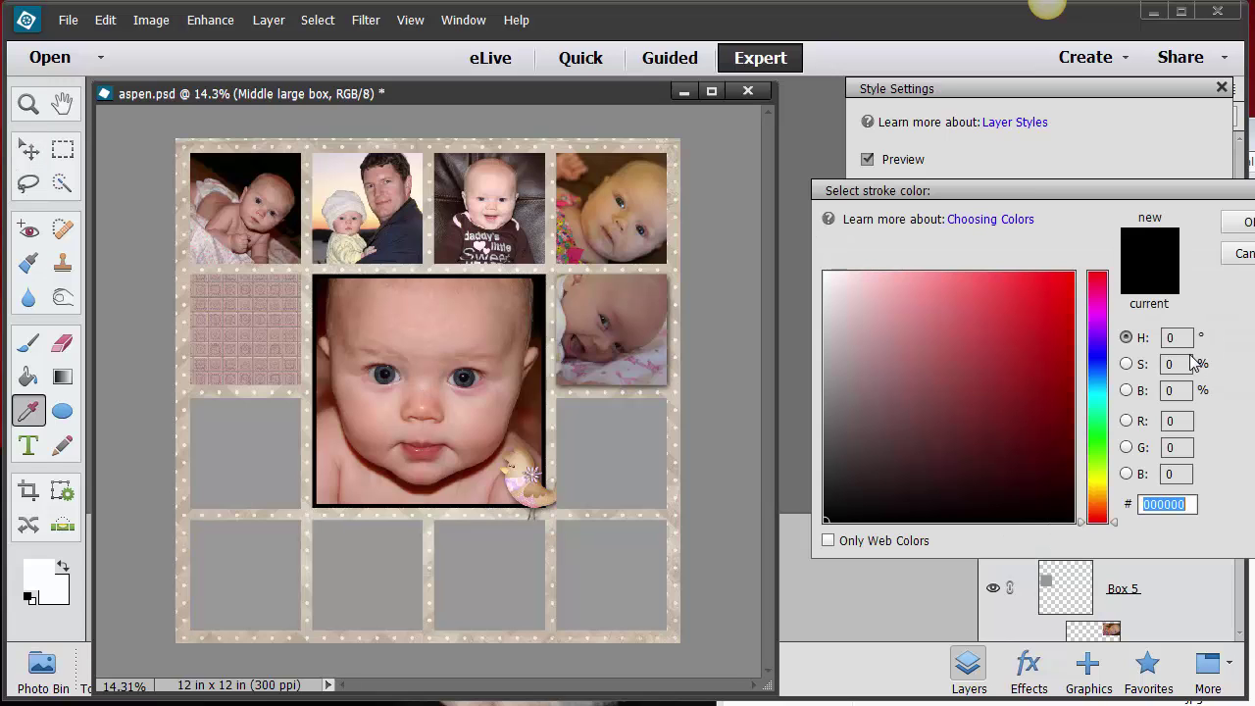
Set the stroke colour to a deep pink sampled from the photos.
left_click(294, 315)
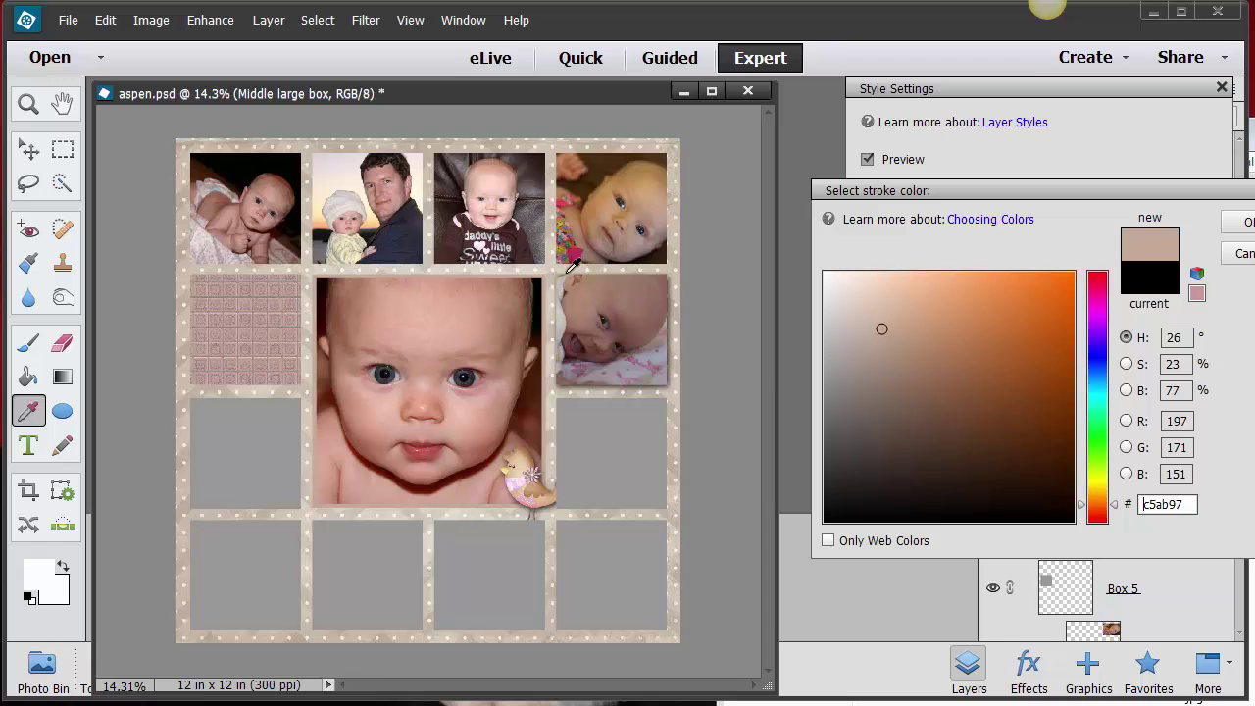
left_click(570, 257)
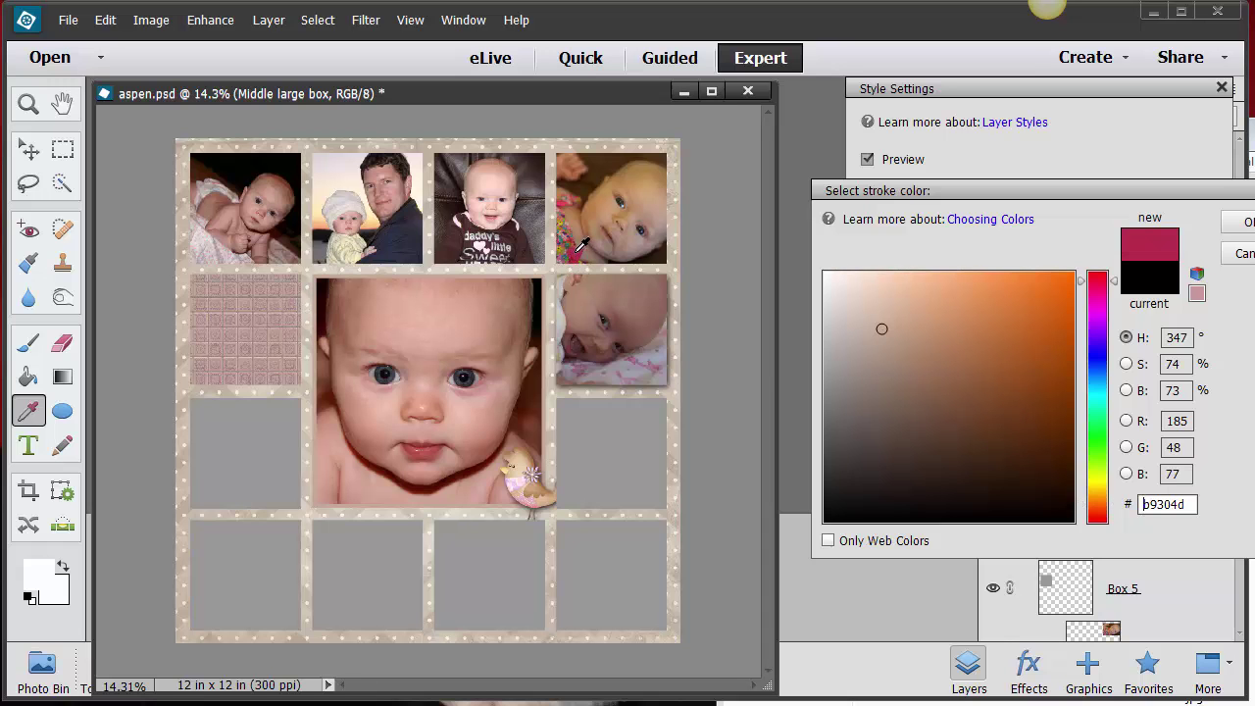
left_click(1233, 227)
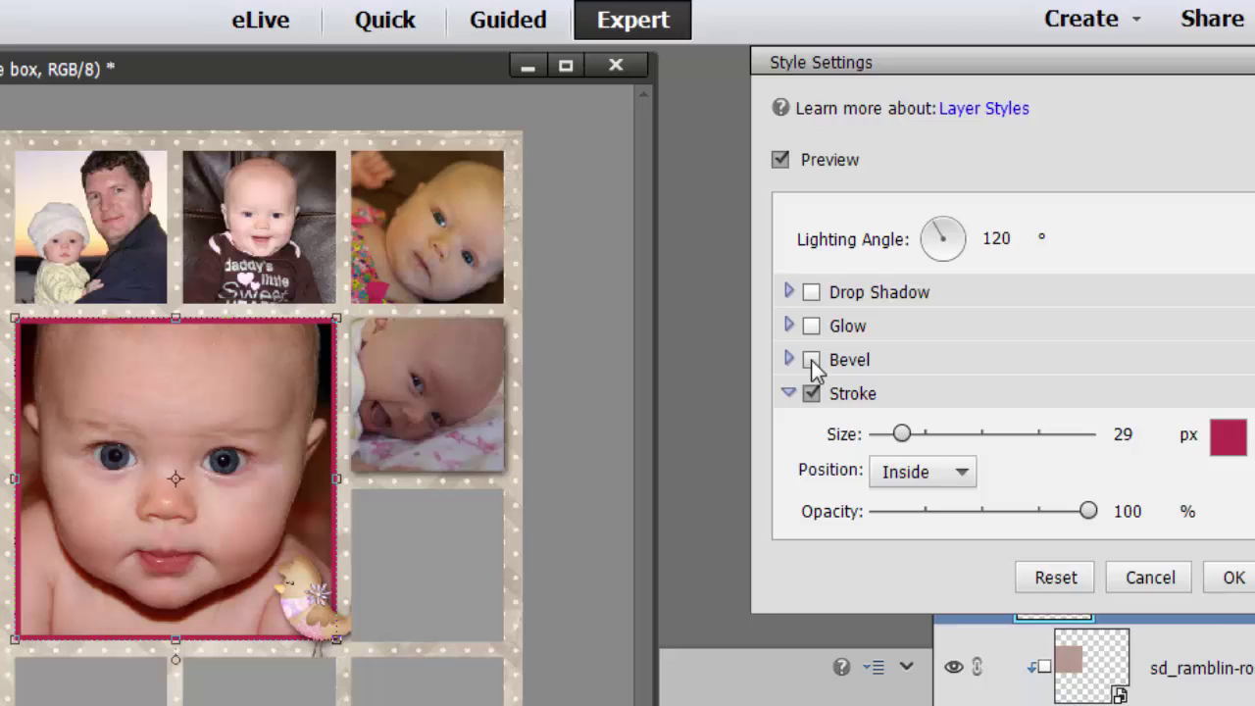
Add a 56 px bevel and a drop shadow, then apply the style settings.
left_click(811, 359)
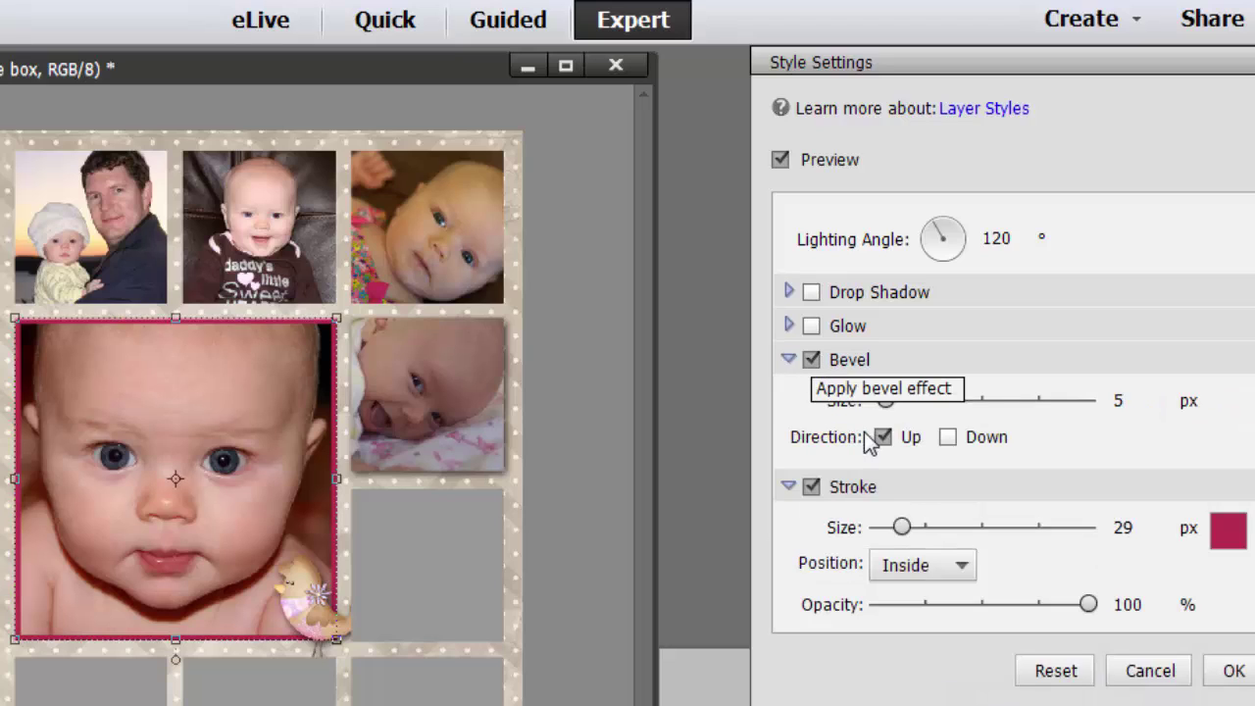
left_click_drag(885, 402, 916, 410)
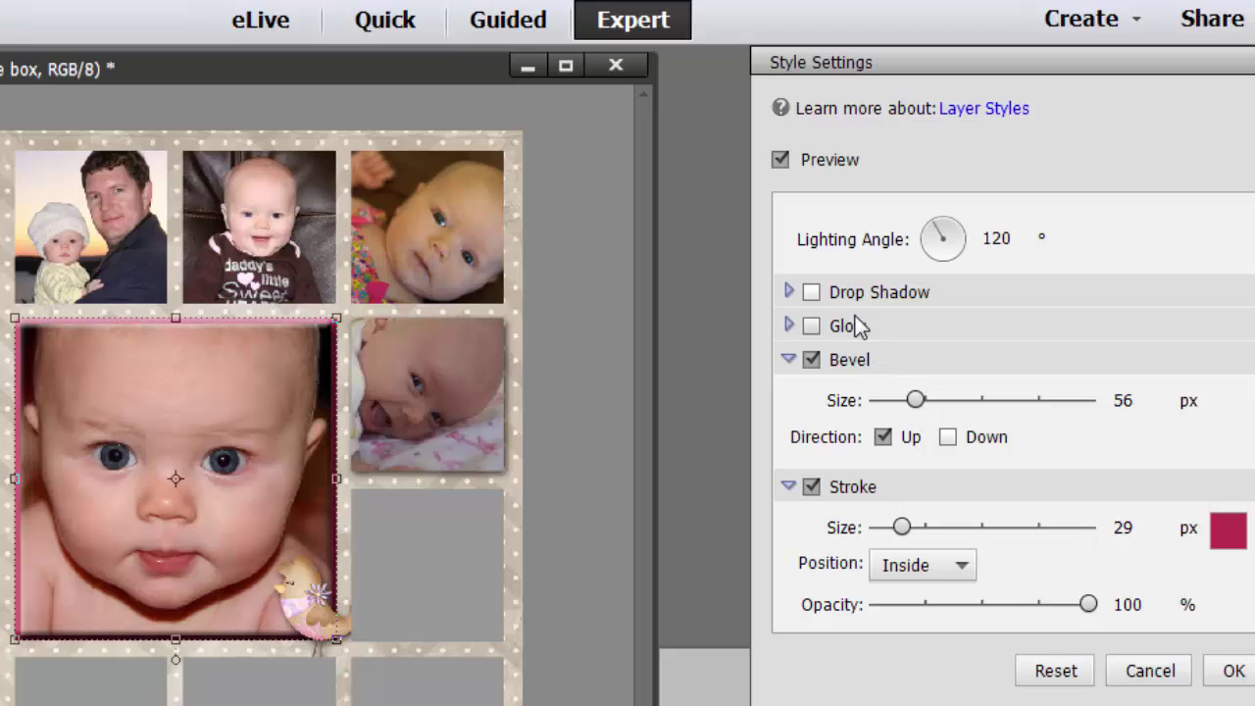
left_click(812, 292)
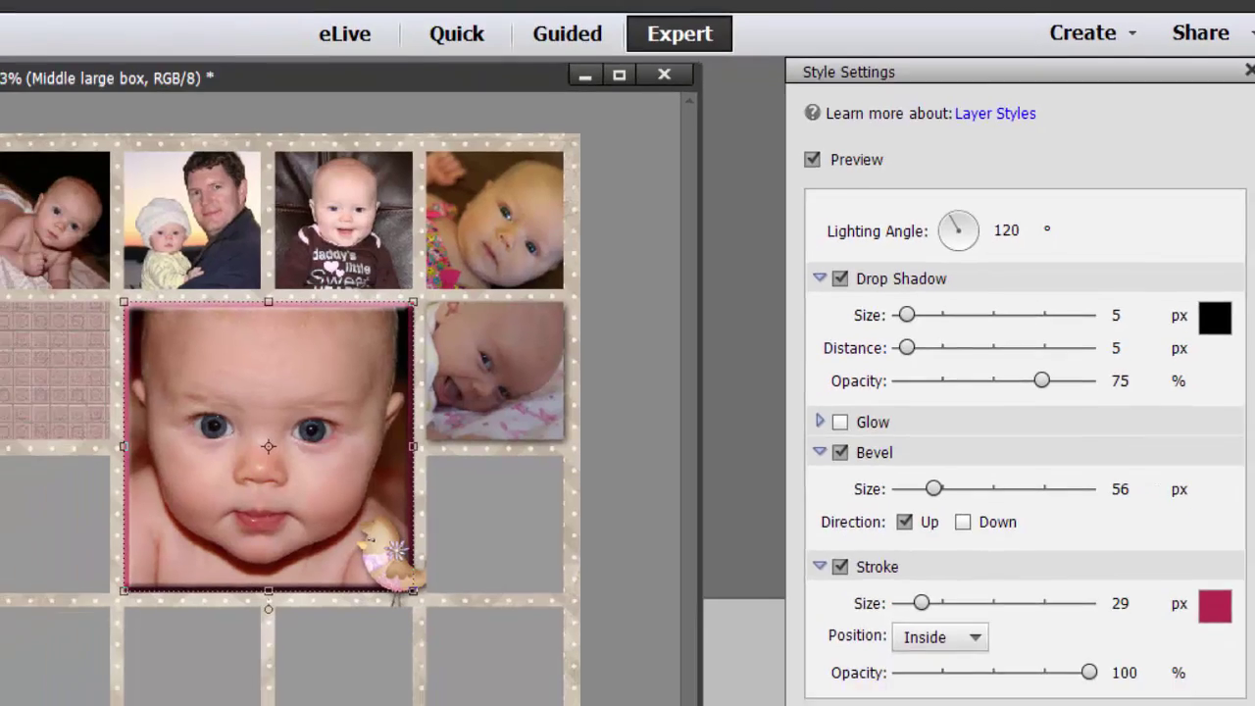
key("Return")
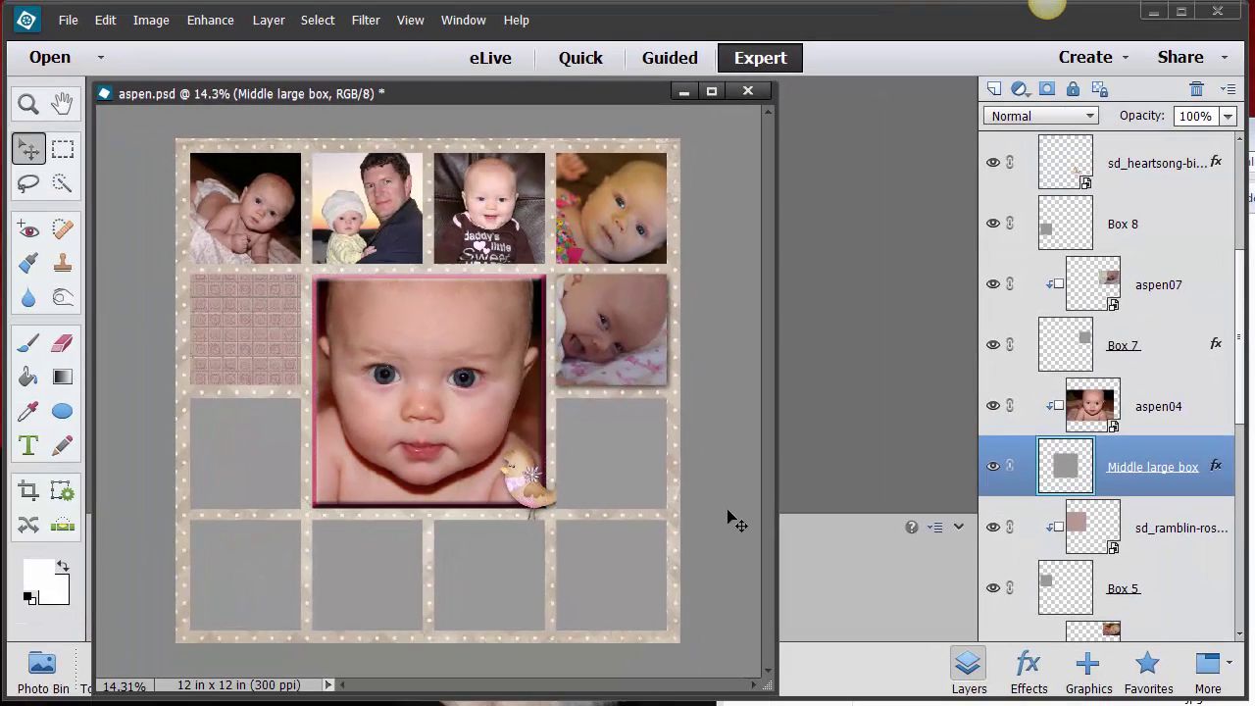
Save a JPEG copy of the page as aspen.jpg at quality 10 (Maximum).
left_click(590, 655)
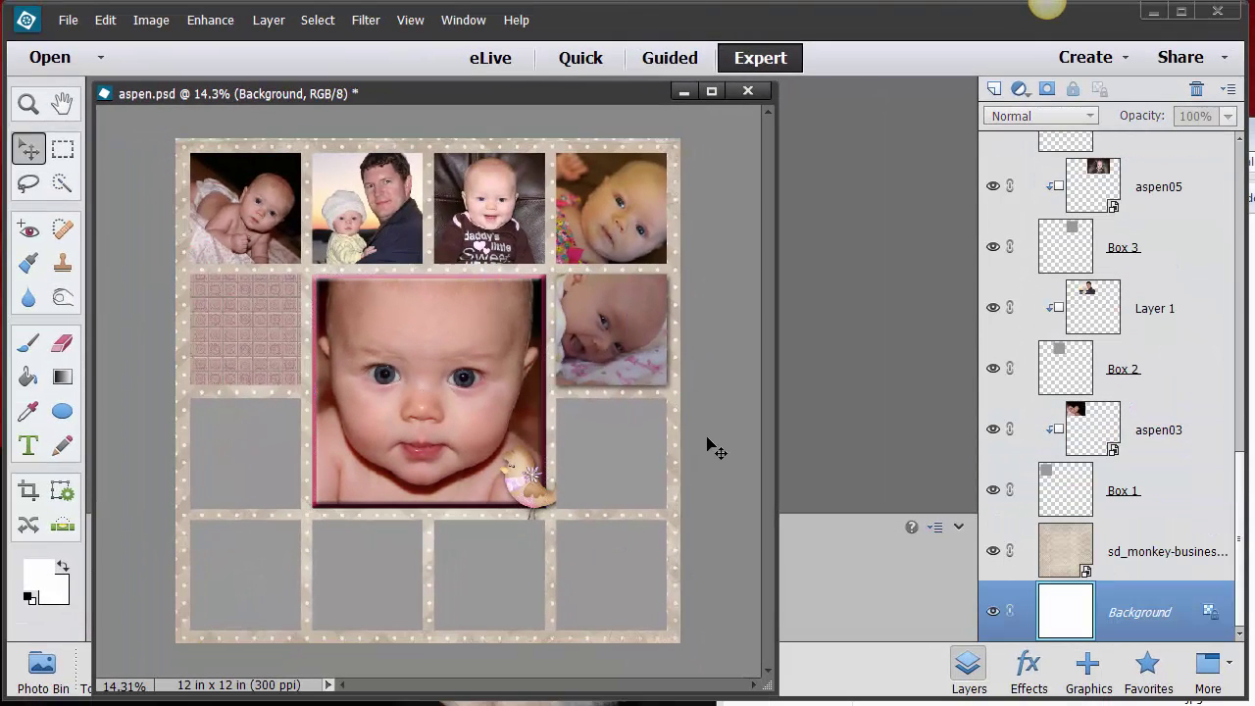
left_click(68, 19)
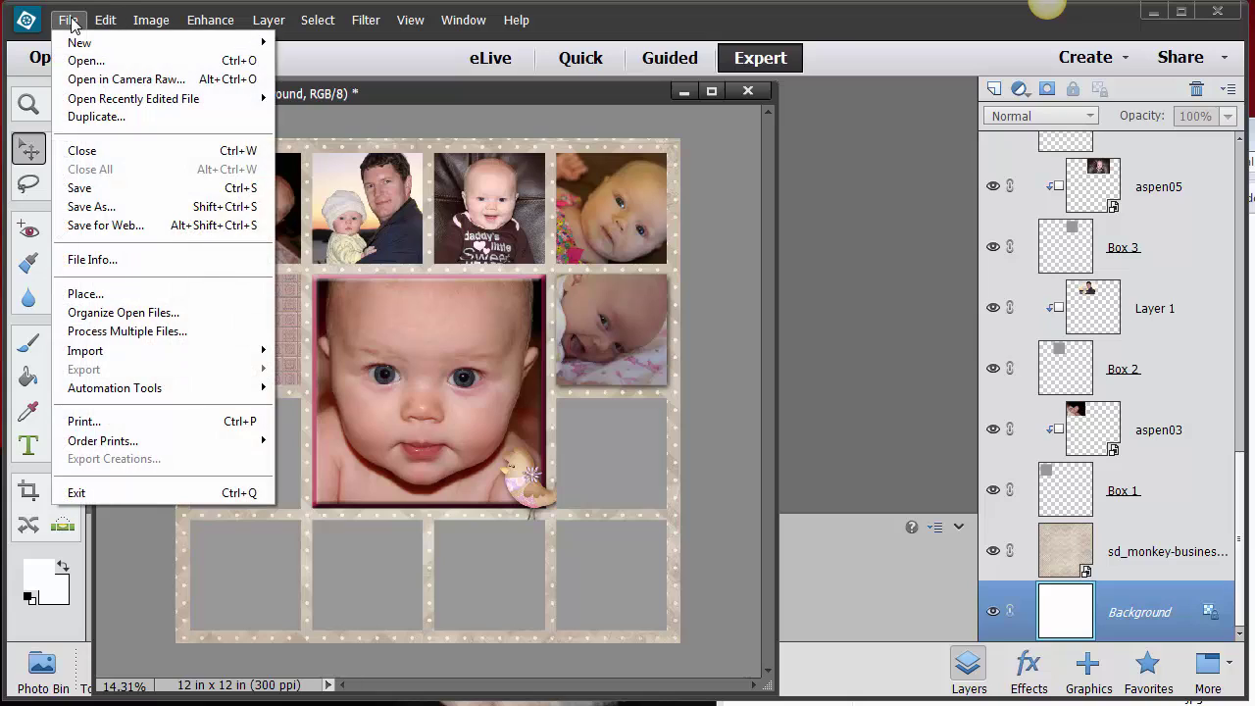
left_click(76, 207)
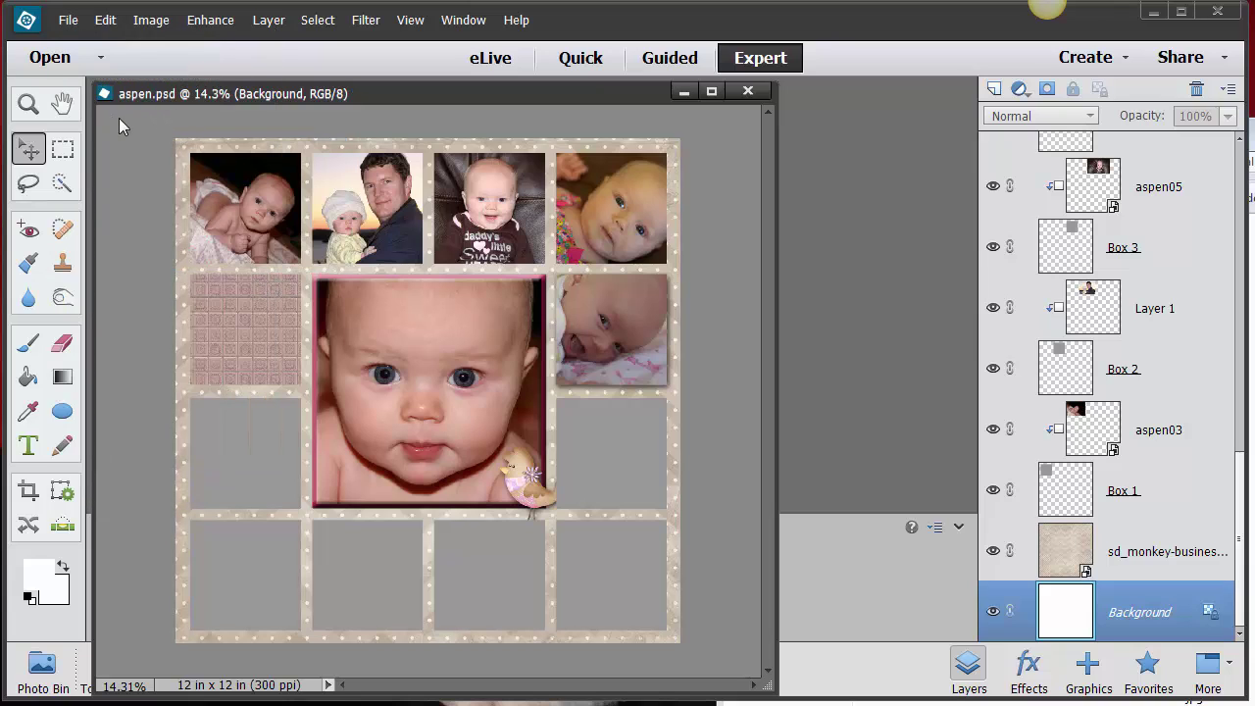
left_click(68, 21)
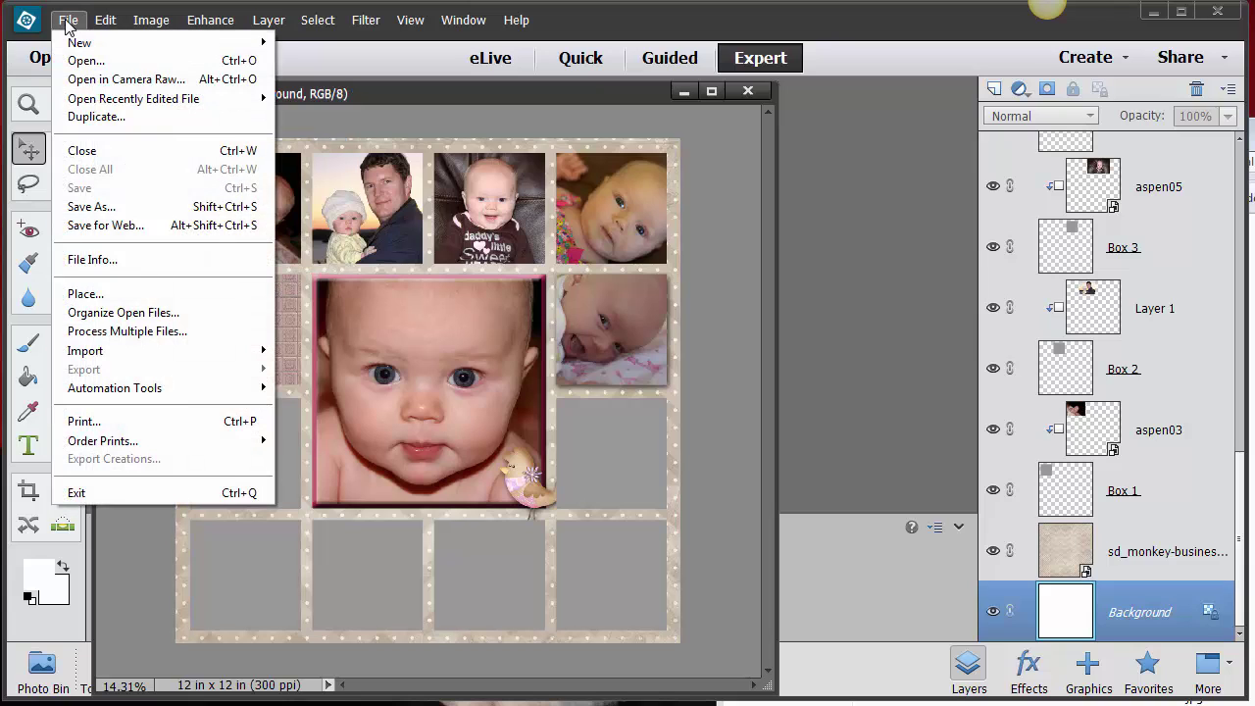
left_click(91, 207)
left_click(324, 528)
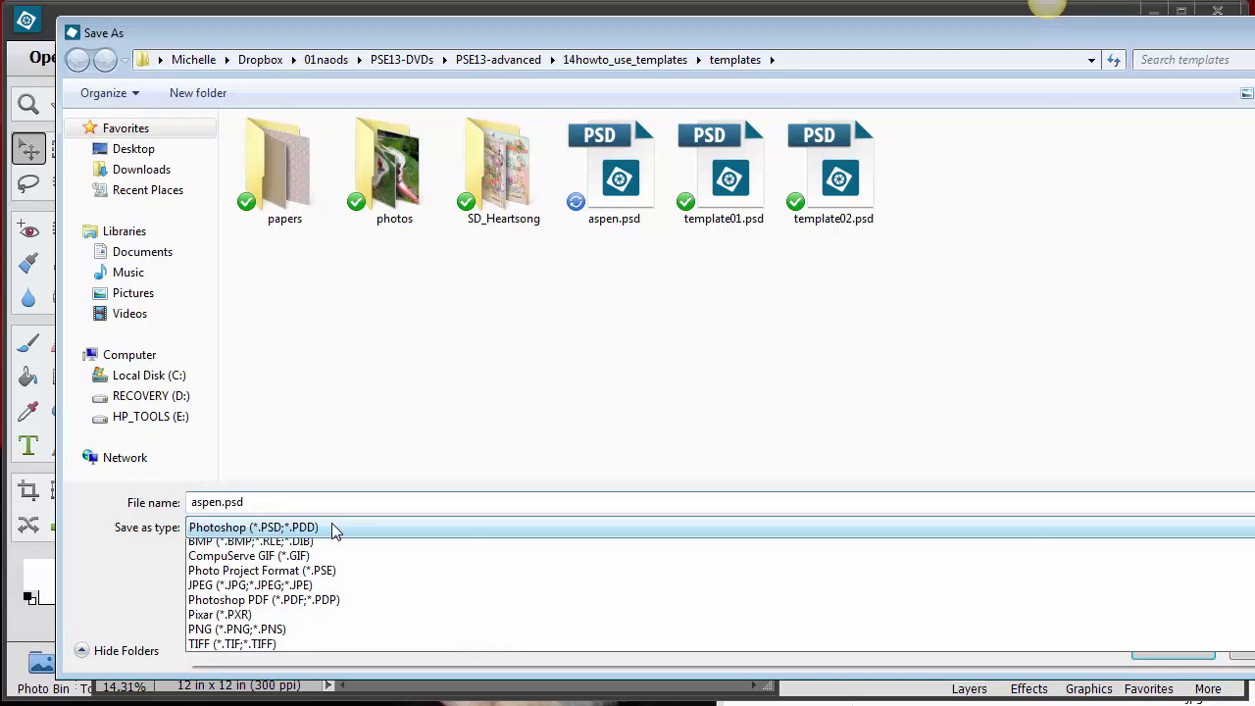
left_click(240, 601)
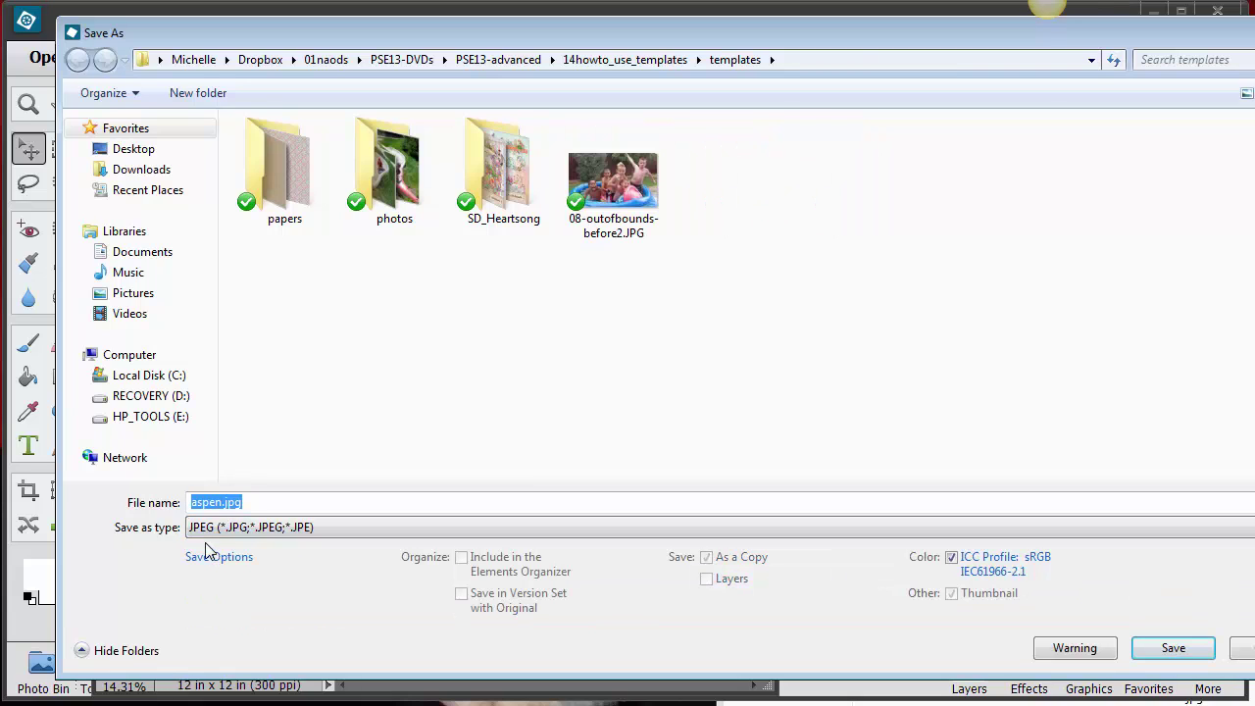
left_click(1192, 646)
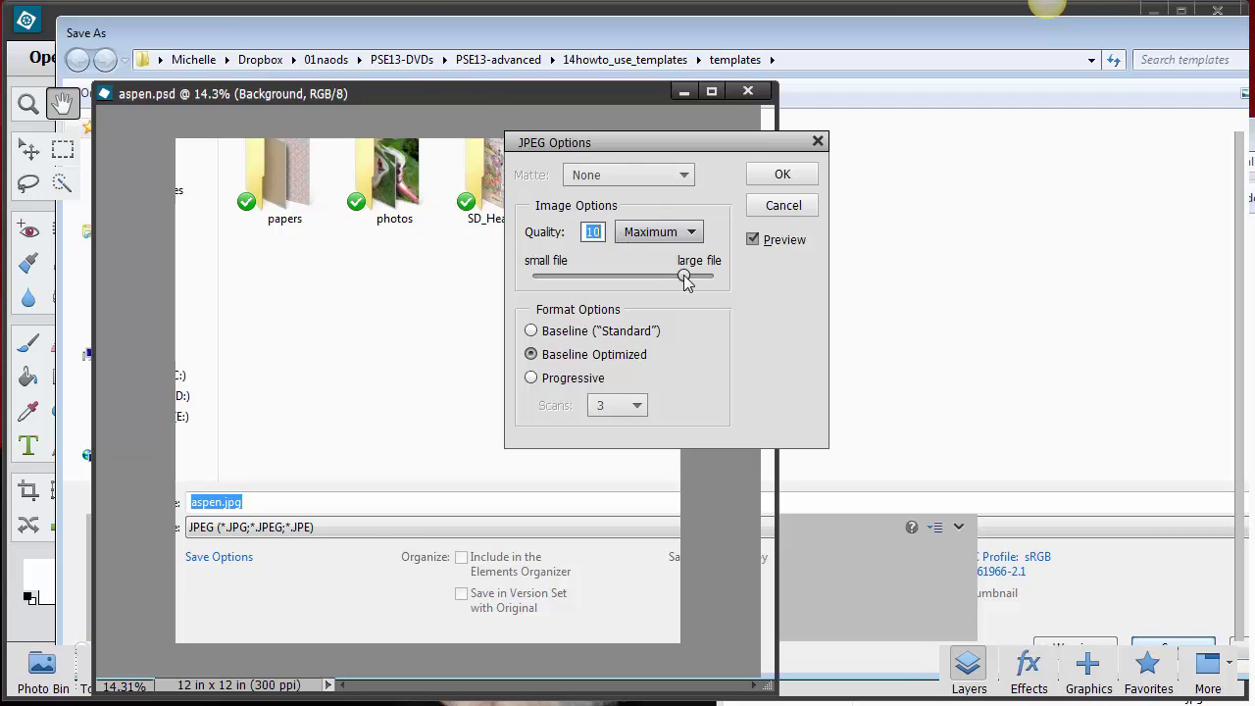
left_click(784, 175)
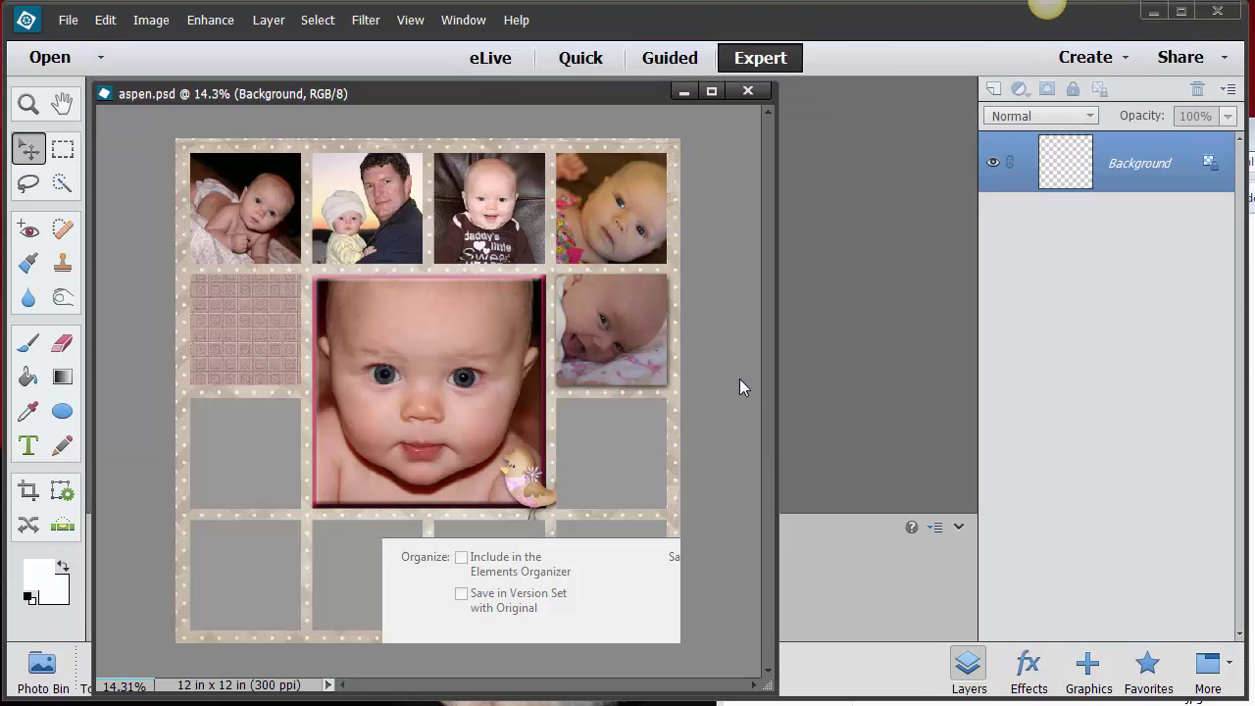